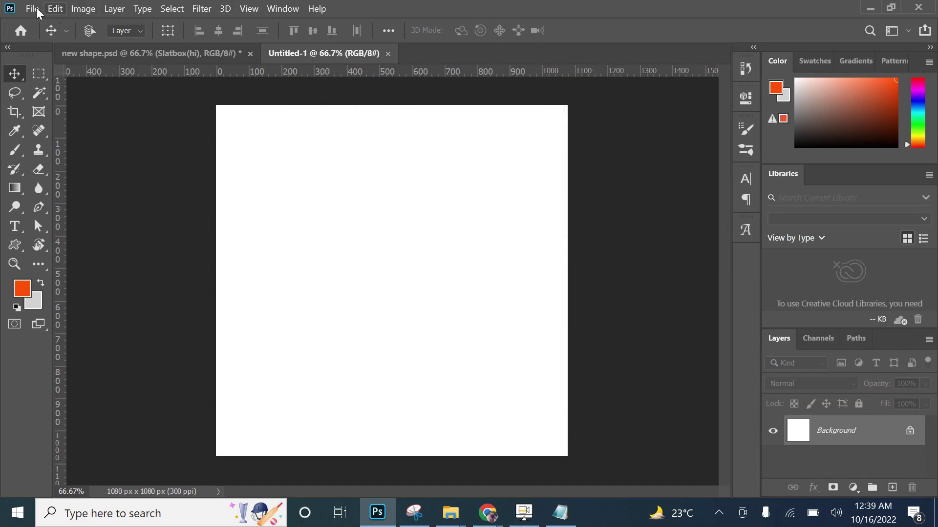
Create a new 1080 × 1080 px, 300 ppi document and close Untitled-1.
click(32, 8)
click(67, 28)
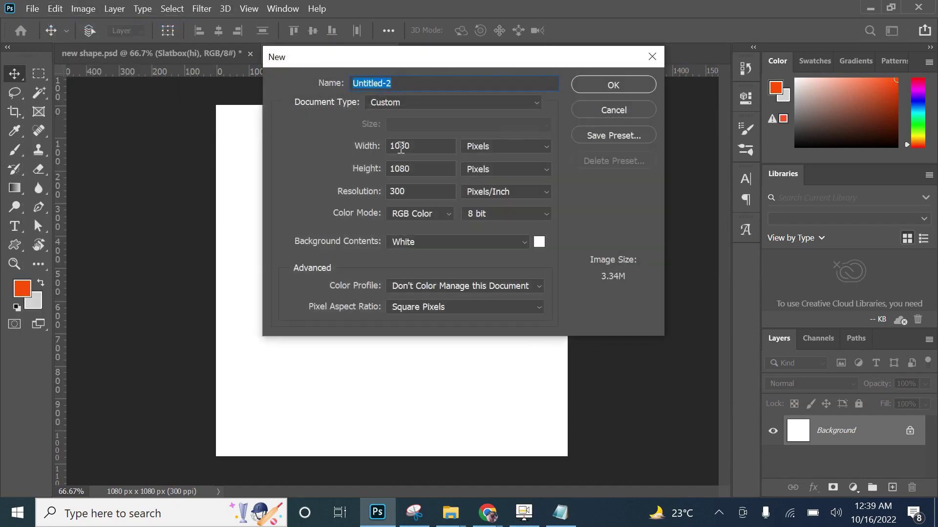
double_click(425, 146)
key(Tab)
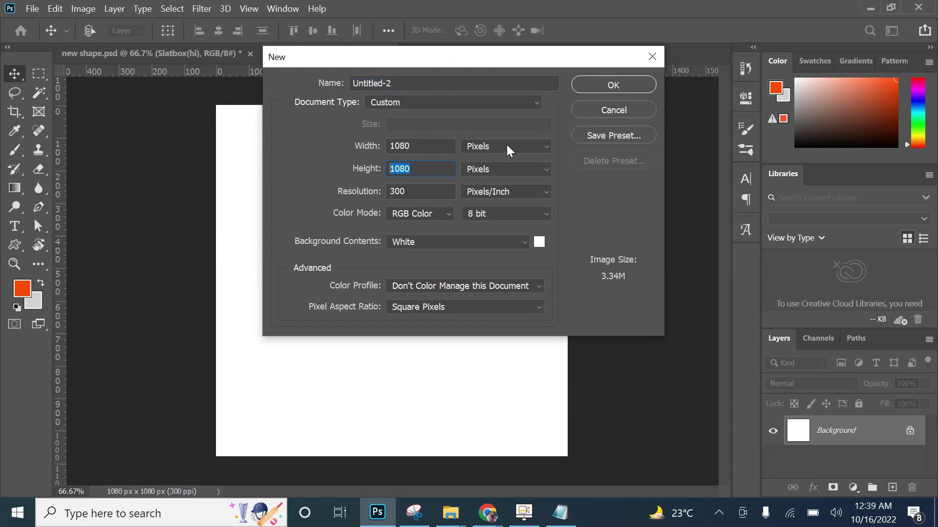
key(Tab)
click(606, 88)
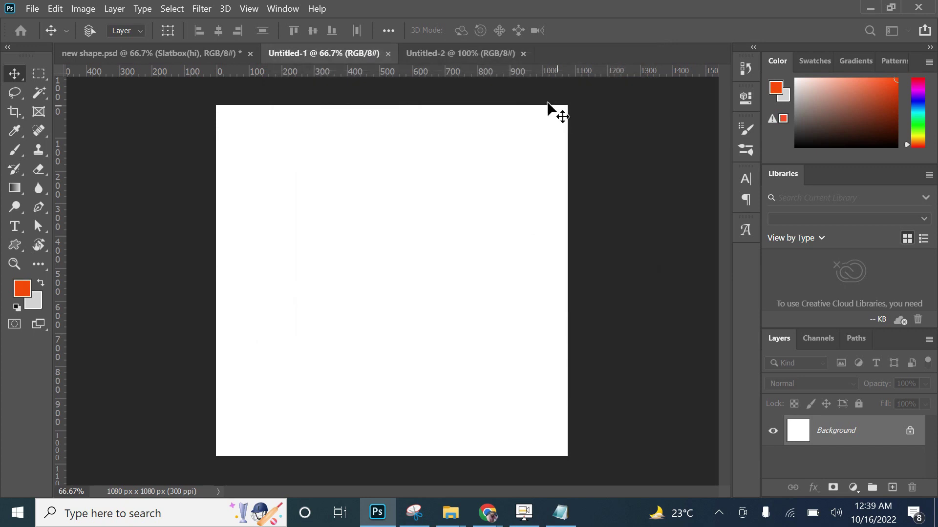
click(388, 53)
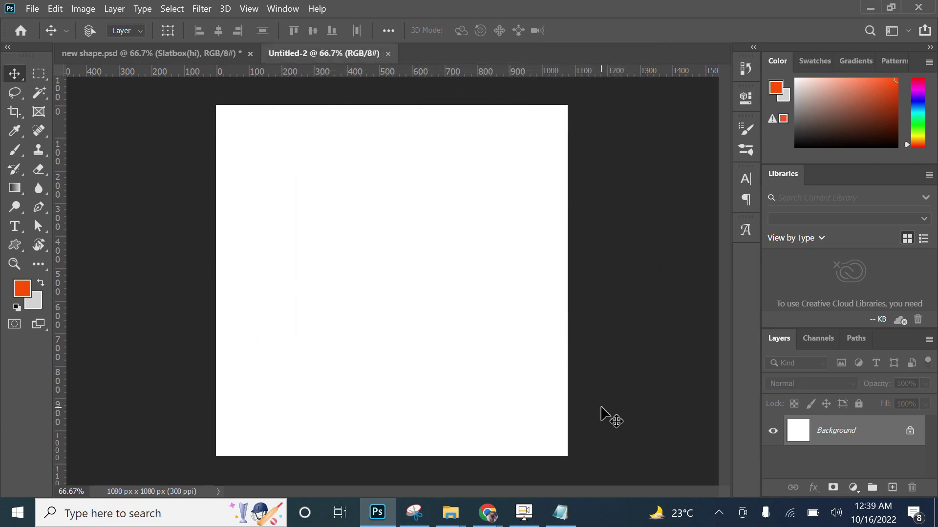
click(117, 50)
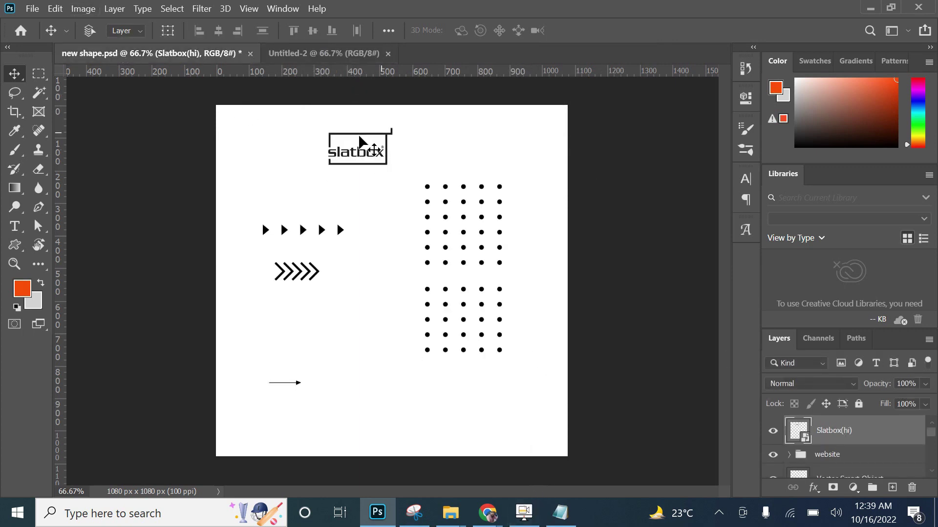
click(560, 513)
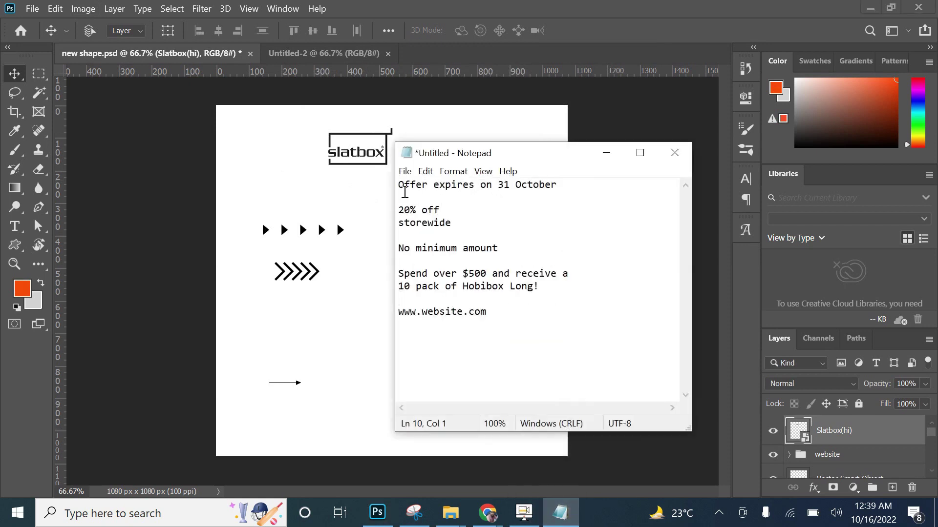
click(606, 153)
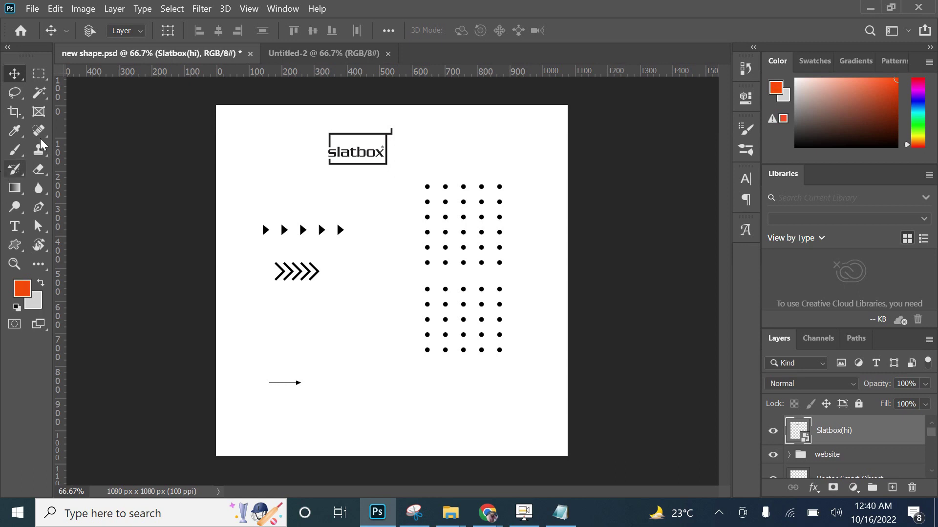
click(289, 52)
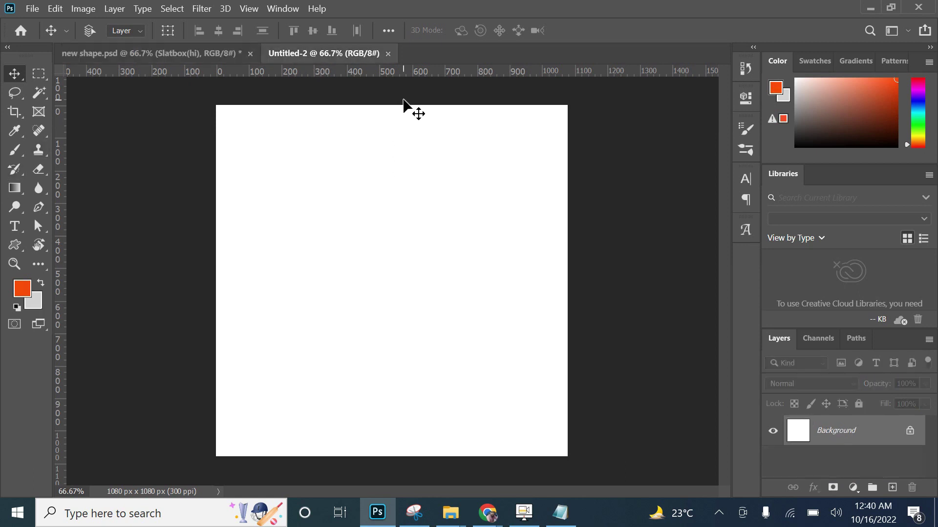
Add a vertical guide near the left edge and drag the slatbox logo from new shape.psd into Untitled-2.
drag(58, 200, 230, 219)
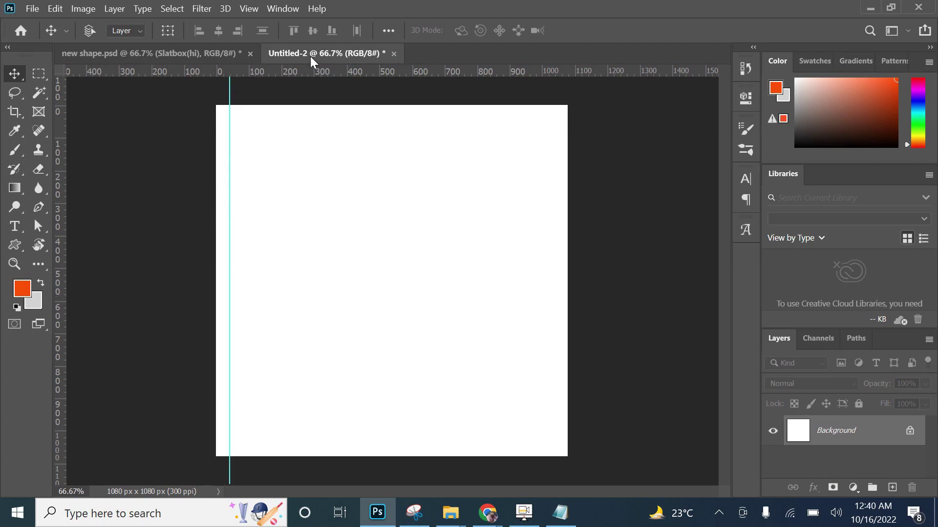
click(186, 55)
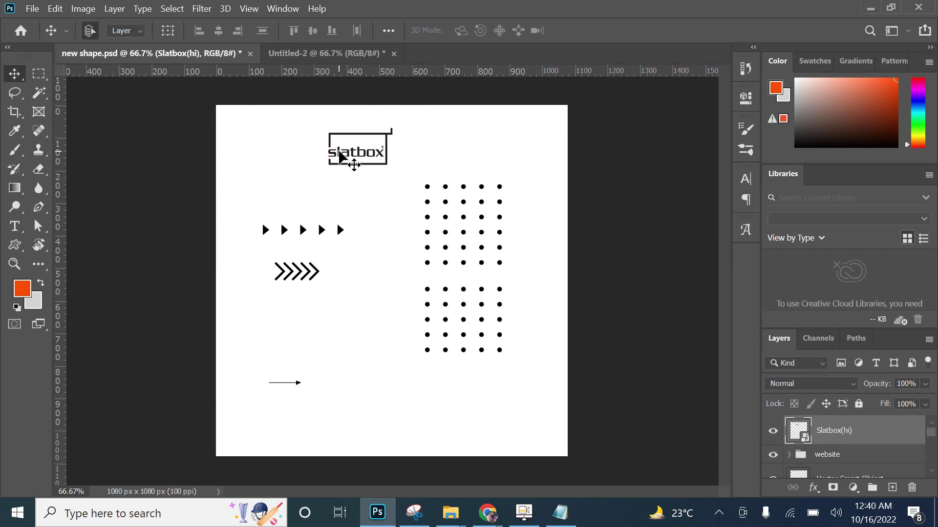
mouse_move(340, 155)
mouse_down()
mouse_move(372, 156)
mouse_move(340, 71)
mouse_move(263, 175)
mouse_move(264, 157)
mouse_up()
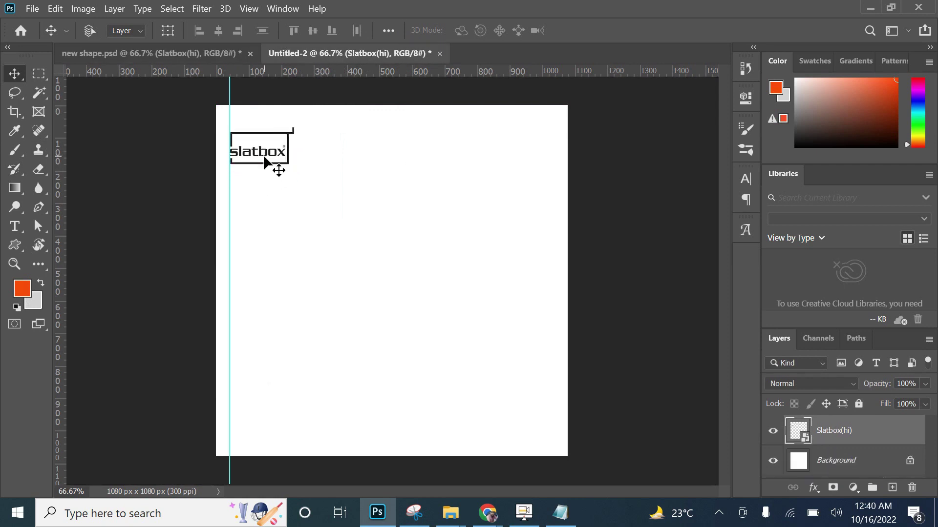
Copy the offer expiry and '20% off storewide' lines from the Notepad notes.
click(560, 513)
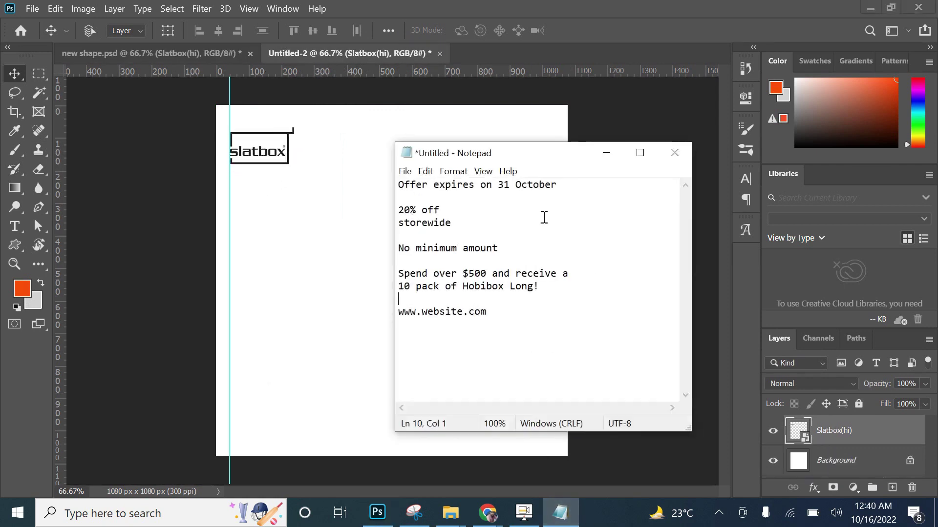
drag(569, 184, 398, 184)
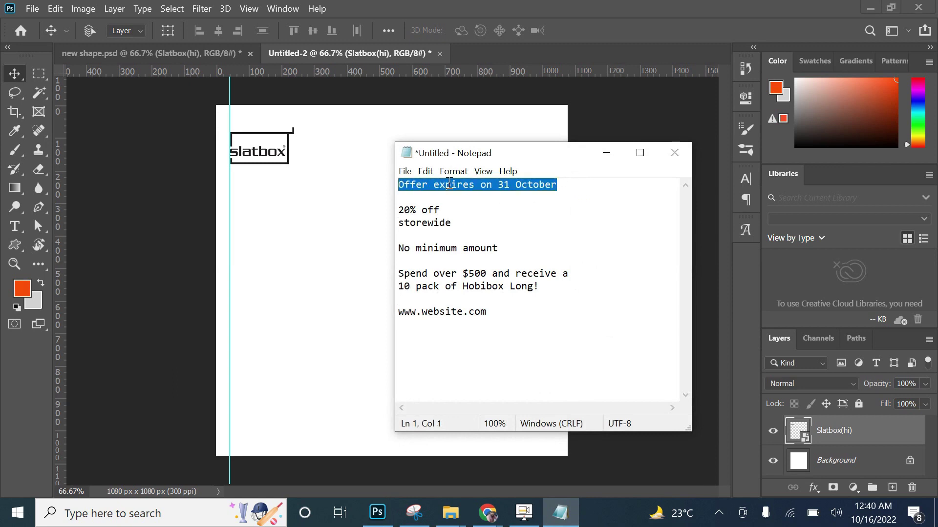
mouse_move(483, 220)
mouse_down()
mouse_move(389, 224)
mouse_move(385, 215)
mouse_up()
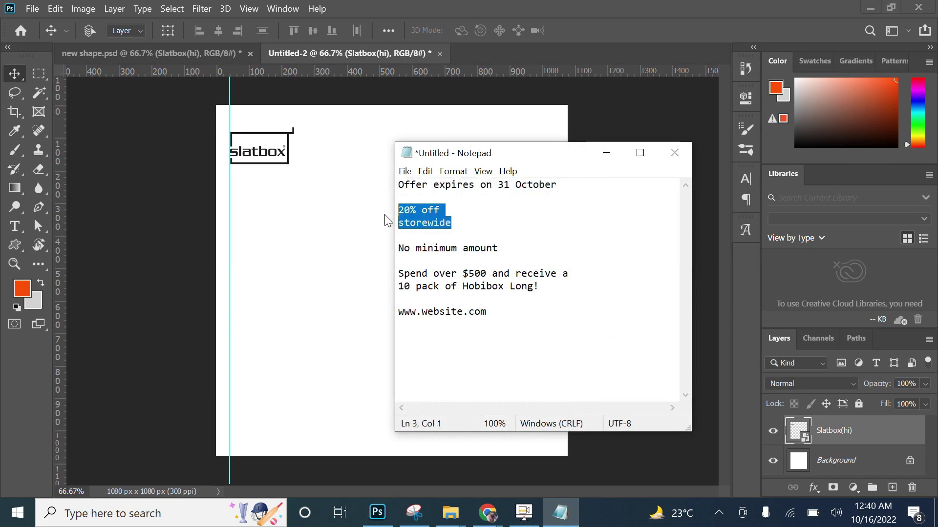
click(606, 153)
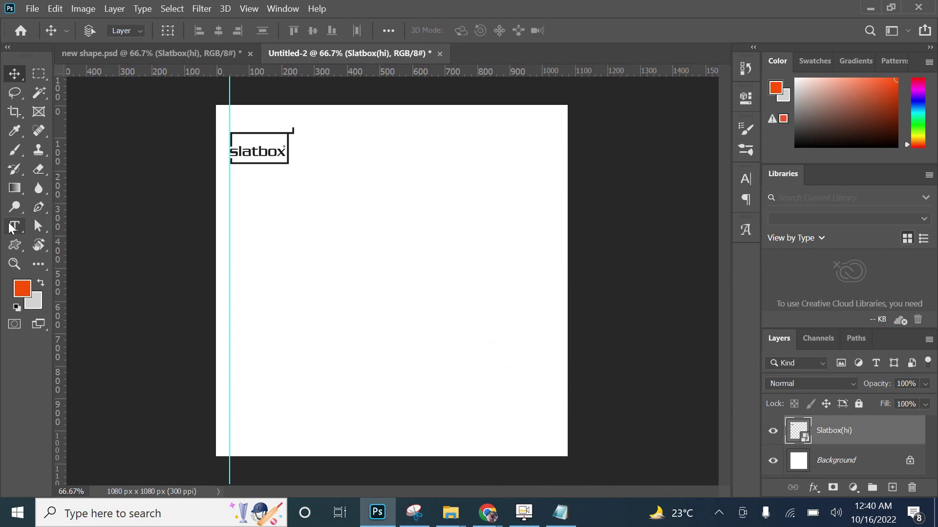
Paste the '20% off storewide' text as a new text layer at the left guide.
click(14, 226)
click(235, 225)
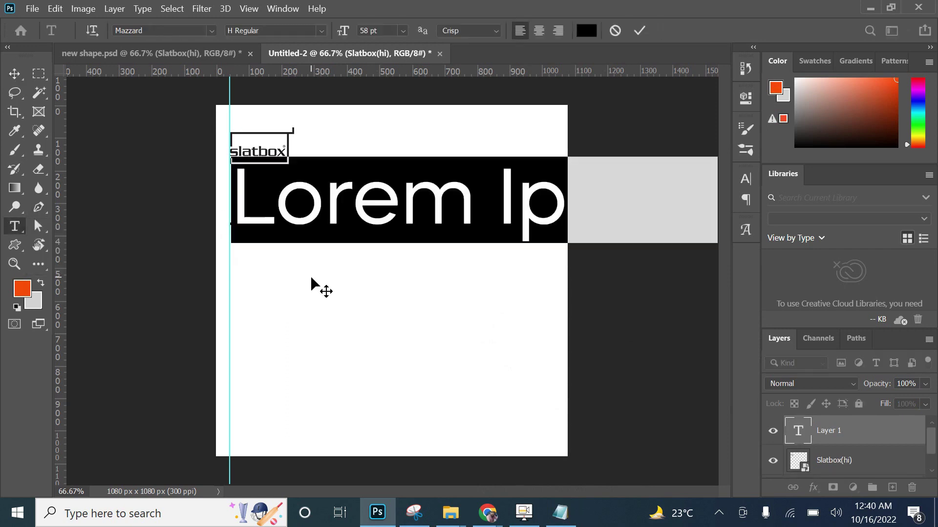
text(20% off storewide)
key(ctrl+a)
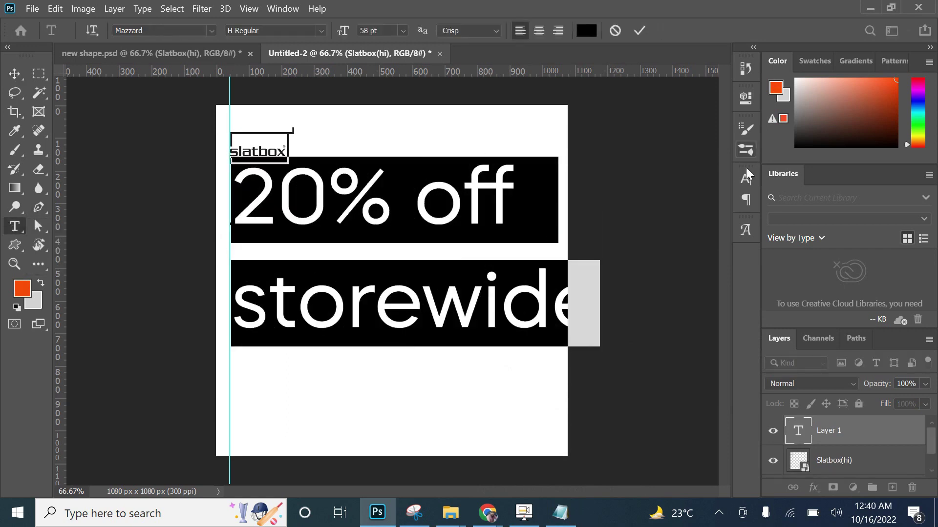
click(745, 179)
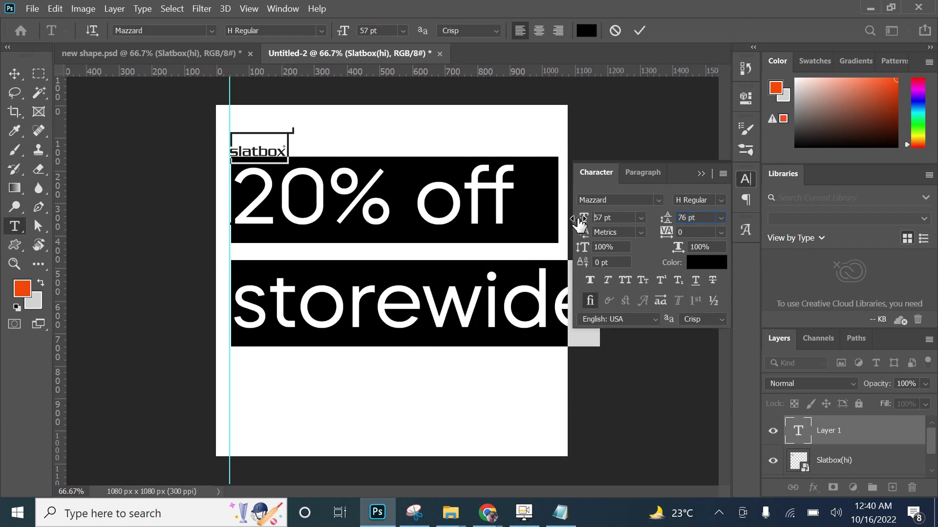
drag(579, 218, 566, 223)
drag(665, 219, 635, 234)
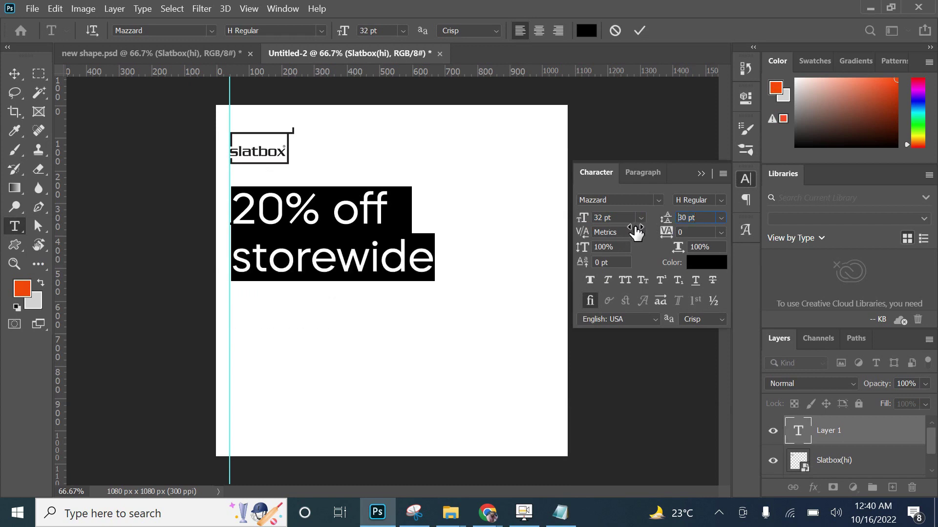
click(638, 31)
Move the heading just below the logo and colour it orange ff4500.
click(12, 74)
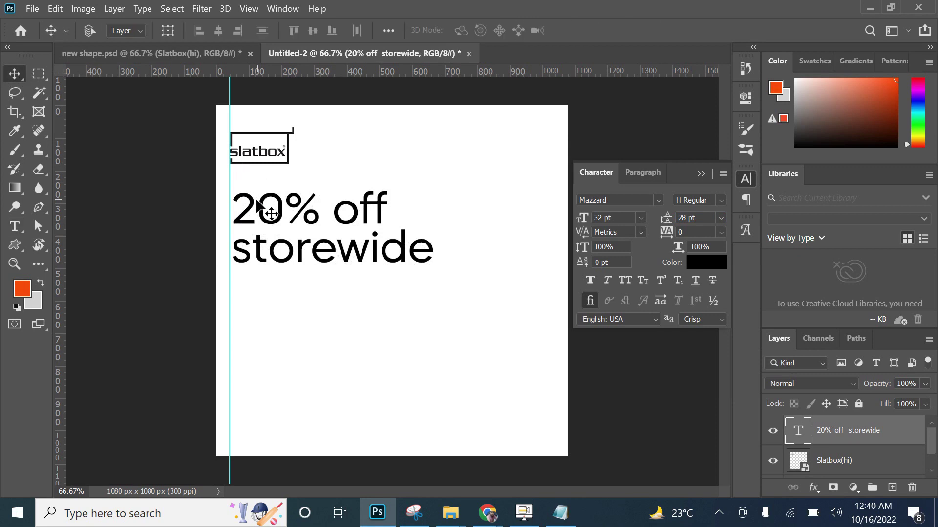
drag(268, 209, 270, 229)
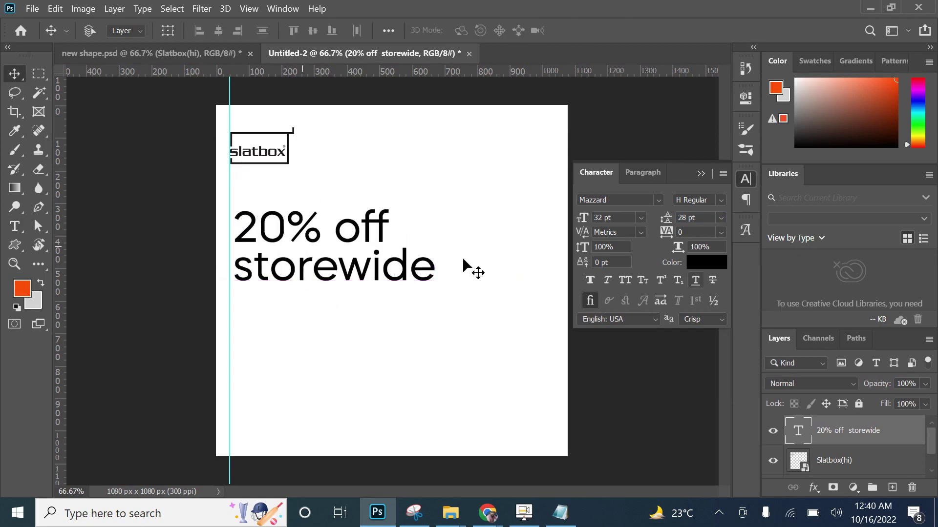
click(706, 262)
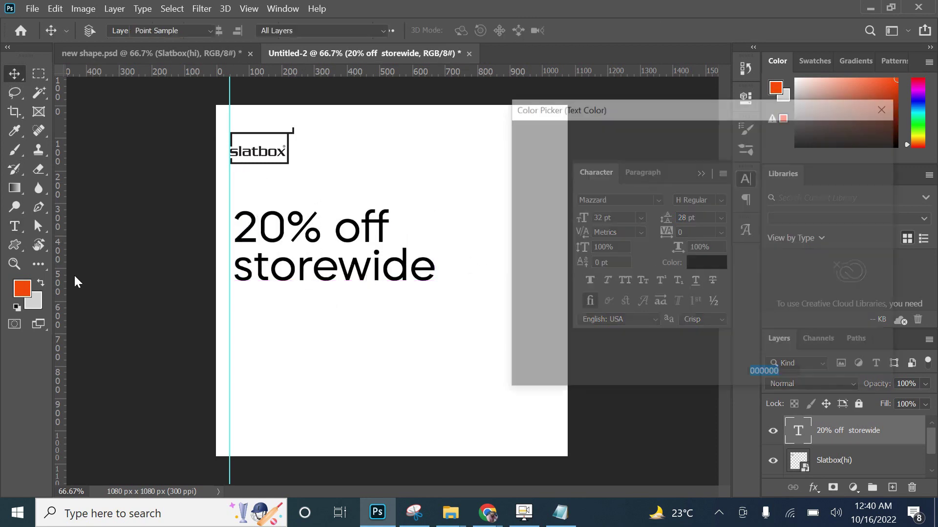
click(23, 288)
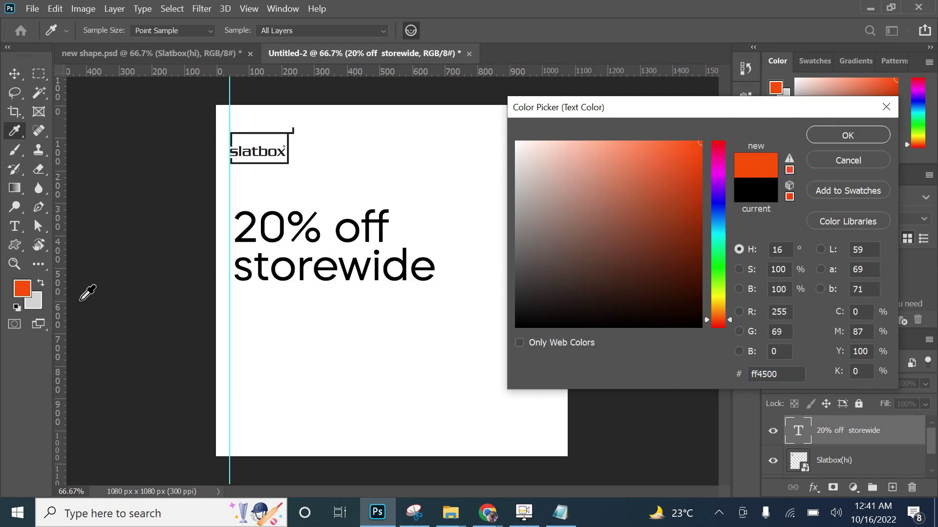
click(825, 139)
Set the heading to H Bold, All Caps, 23 pt with 21 pt leading.
click(721, 198)
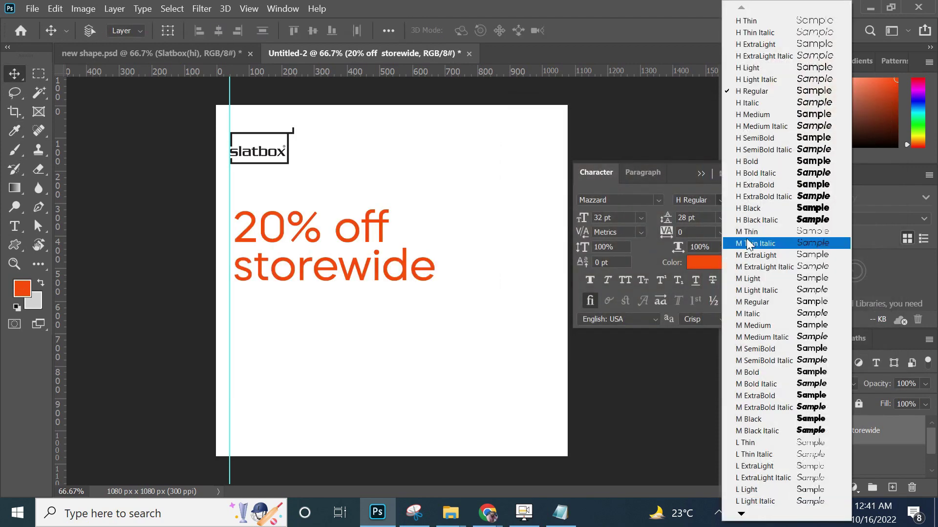
click(753, 162)
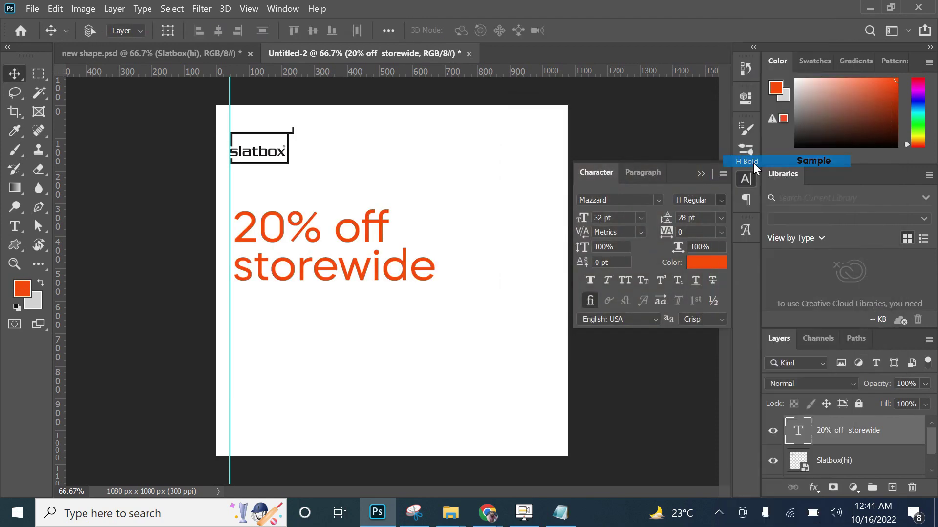
click(629, 278)
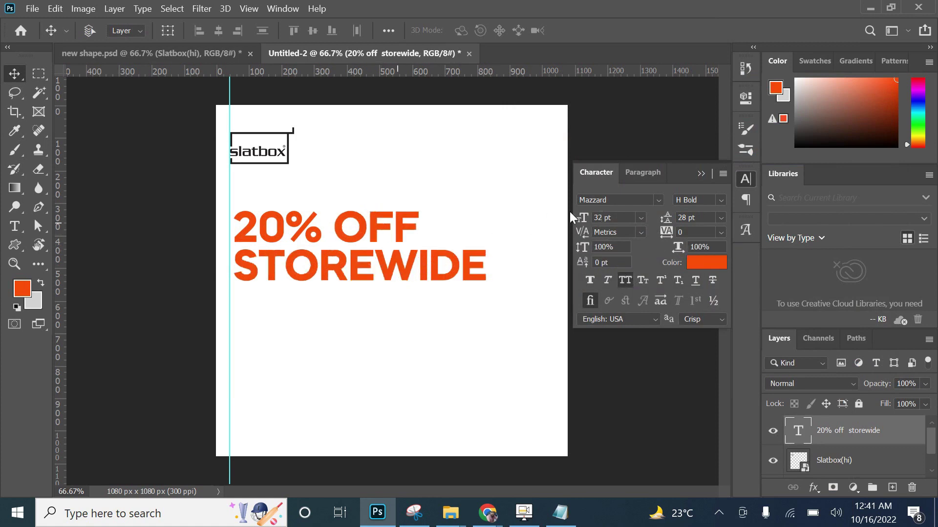
drag(582, 219, 575, 213)
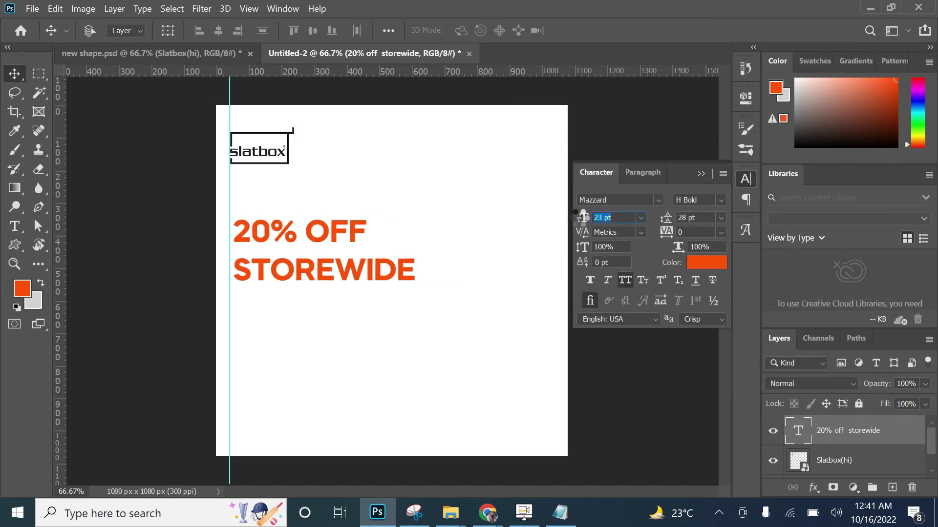
drag(666, 221, 663, 222)
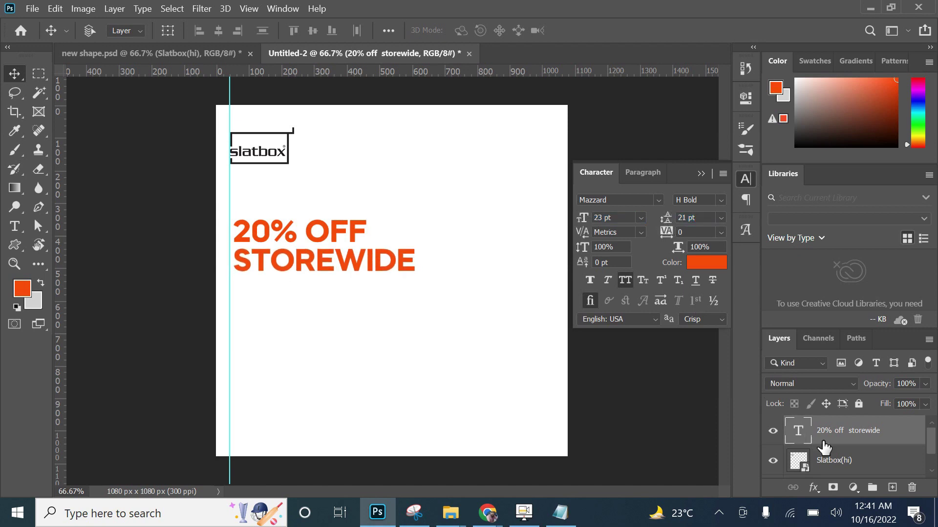
click(700, 174)
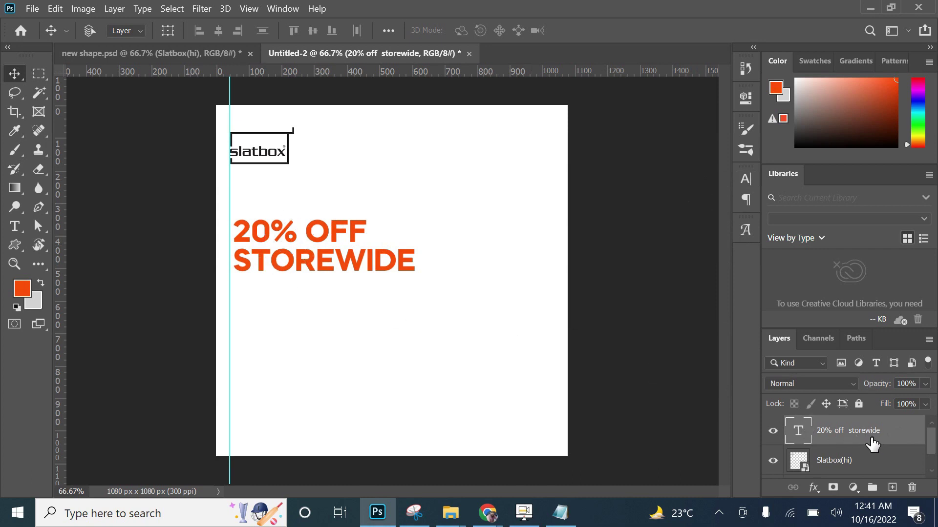
Put the heading layer into a new collapsed group and rename it 'heading'.
key(ctrl+g)
click(789, 425)
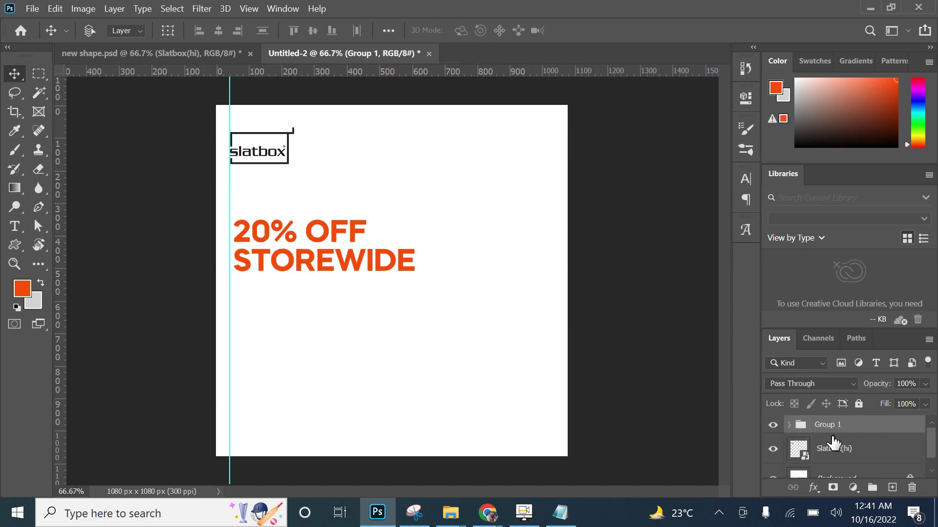
double_click(831, 425)
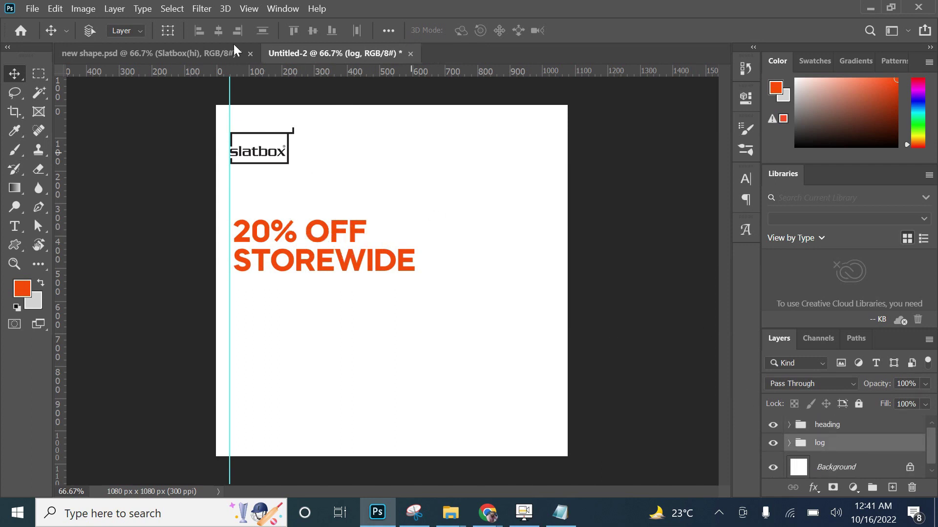
Scale the slatbox logo down to about 85% (168 × 96 px).
click(167, 30)
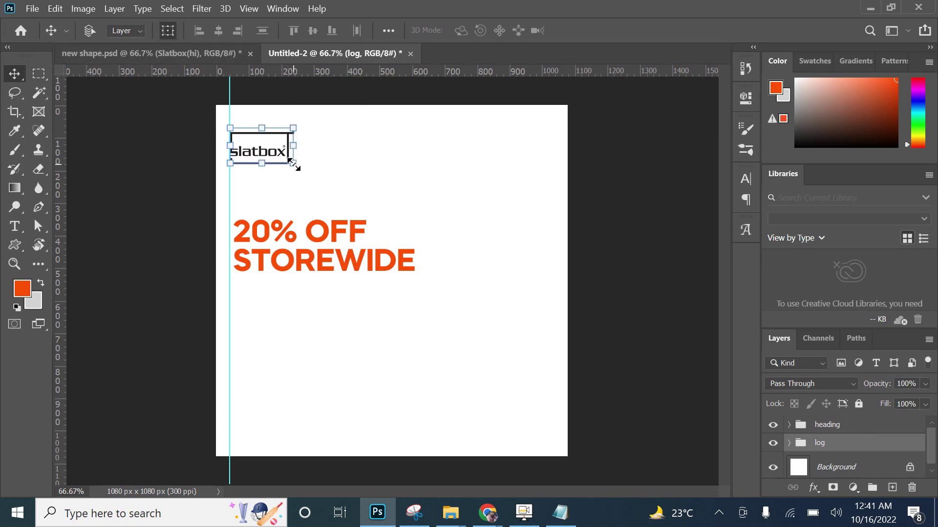
drag(295, 163, 291, 163)
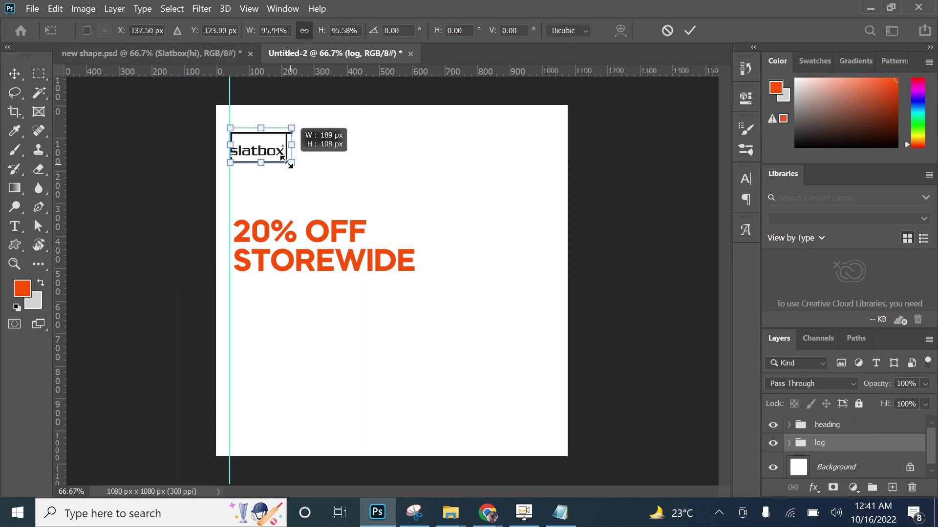
drag(291, 163, 282, 158)
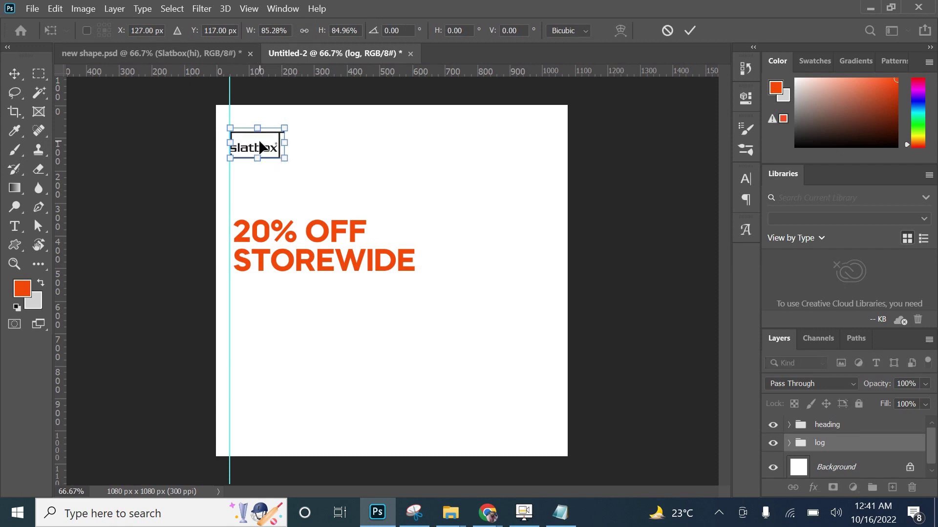
click(689, 30)
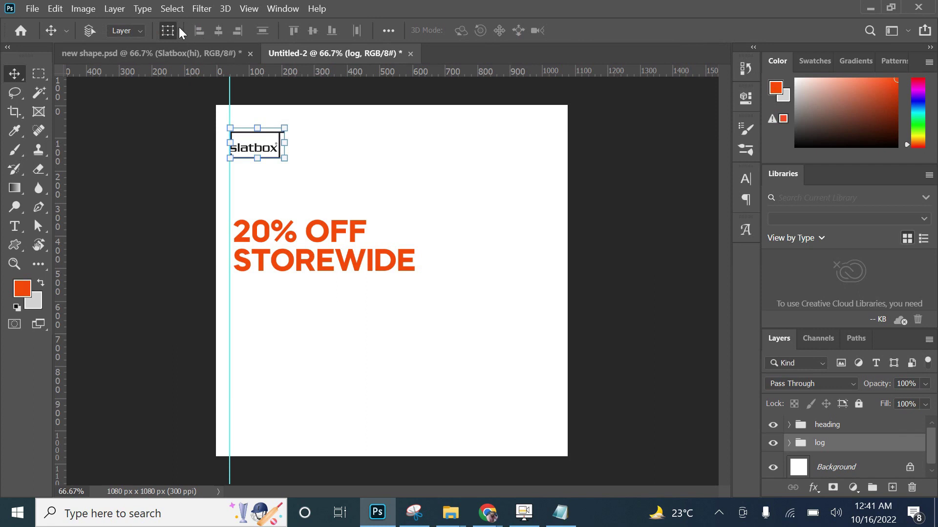
Paste 'Offer expires on 31 October' as a new text line above the heading.
click(560, 512)
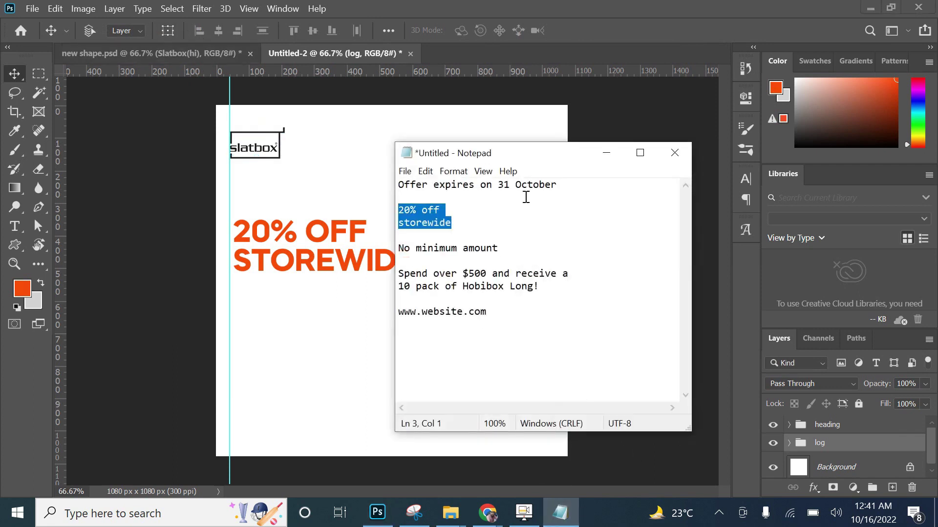
drag(538, 184, 384, 182)
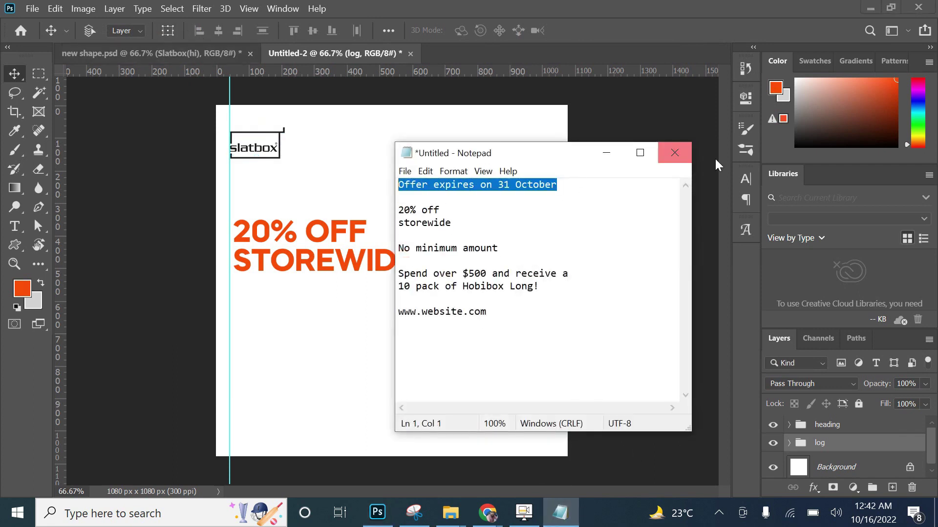
click(606, 153)
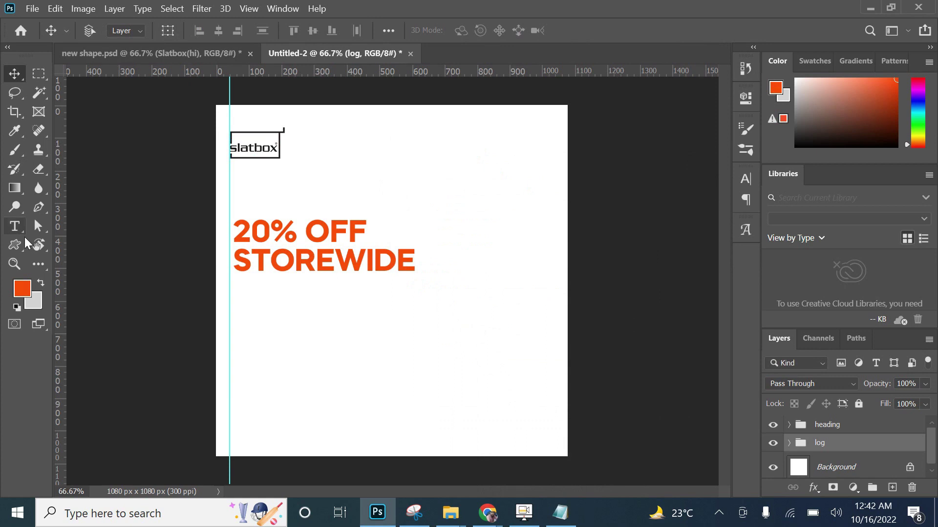
click(234, 202)
key(ctrl+v)
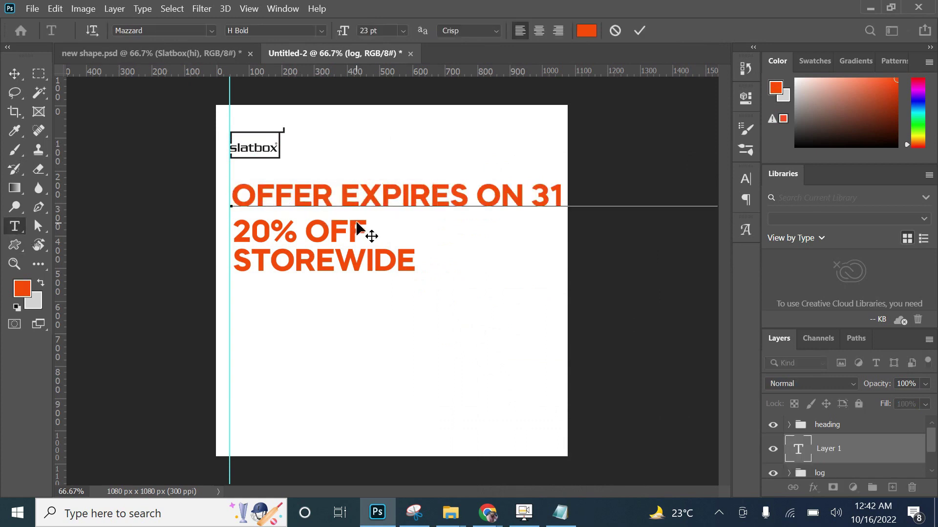
key(ctrl+a)
Style the expiry line in H Regular, black 000000, 7 pt.
click(742, 180)
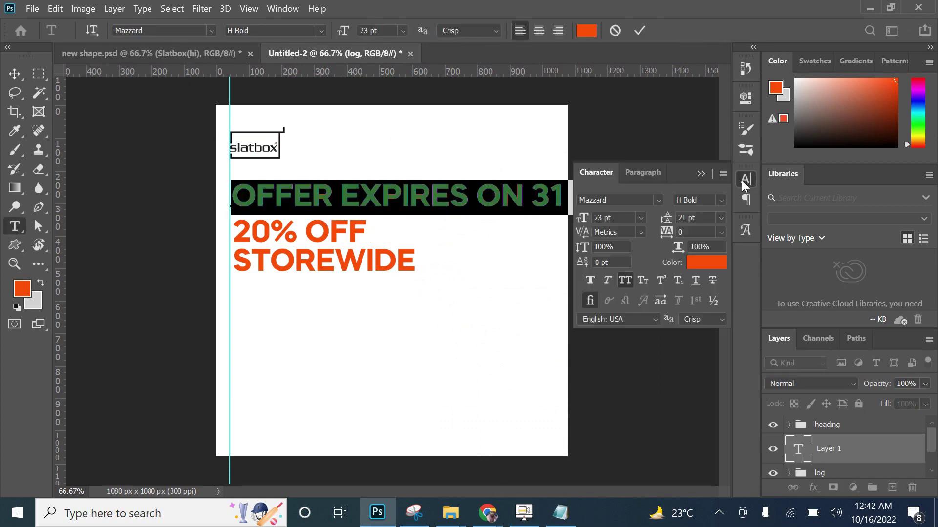
click(720, 200)
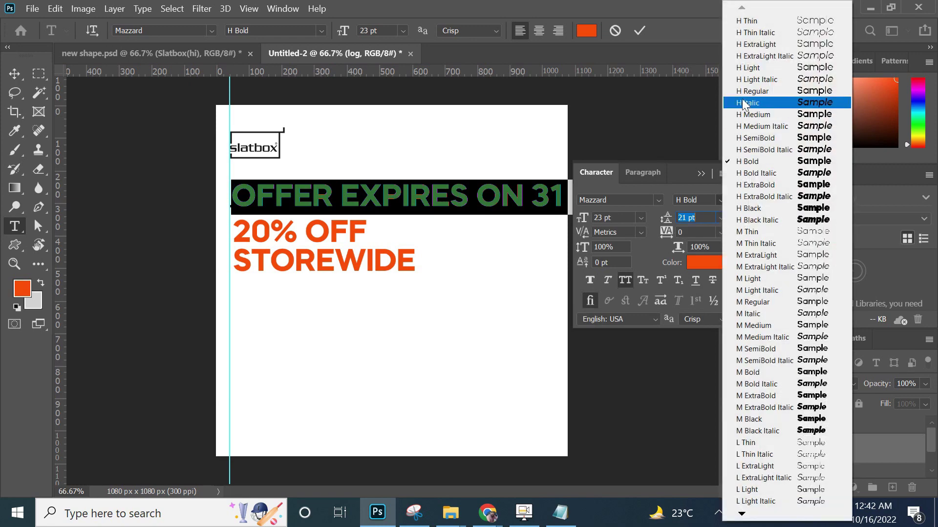
click(745, 91)
click(703, 262)
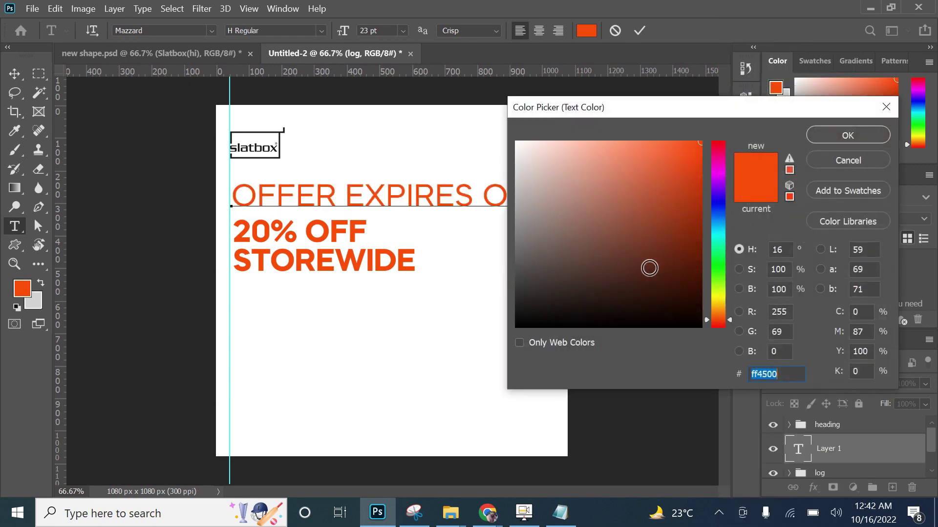
text(000000)
click(833, 134)
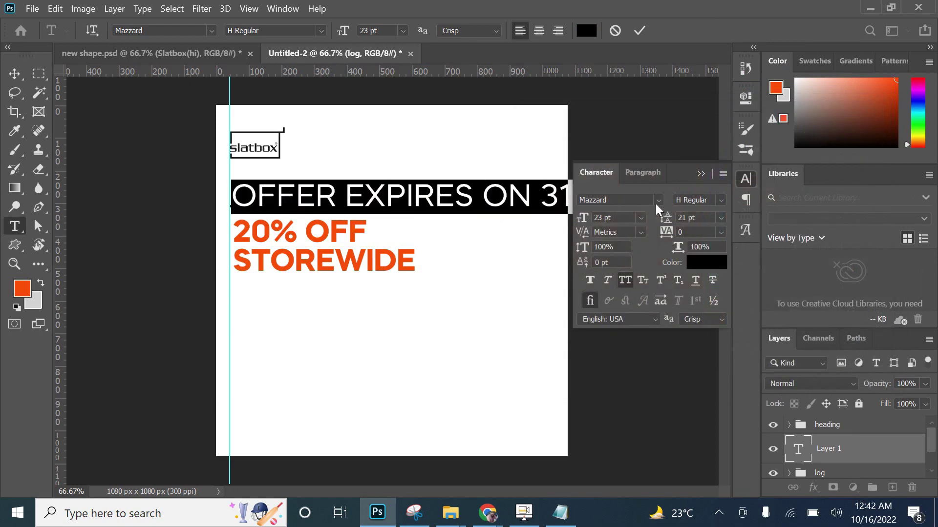
drag(580, 226, 574, 227)
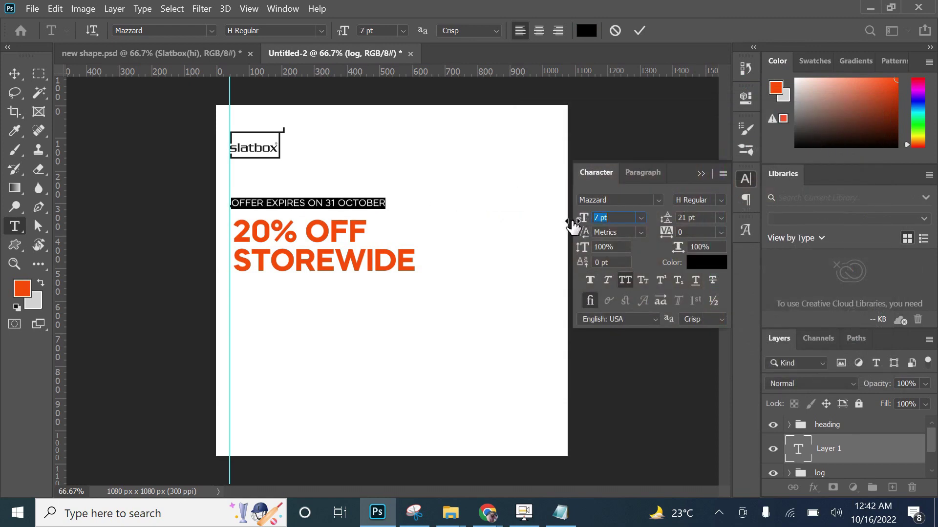
click(639, 31)
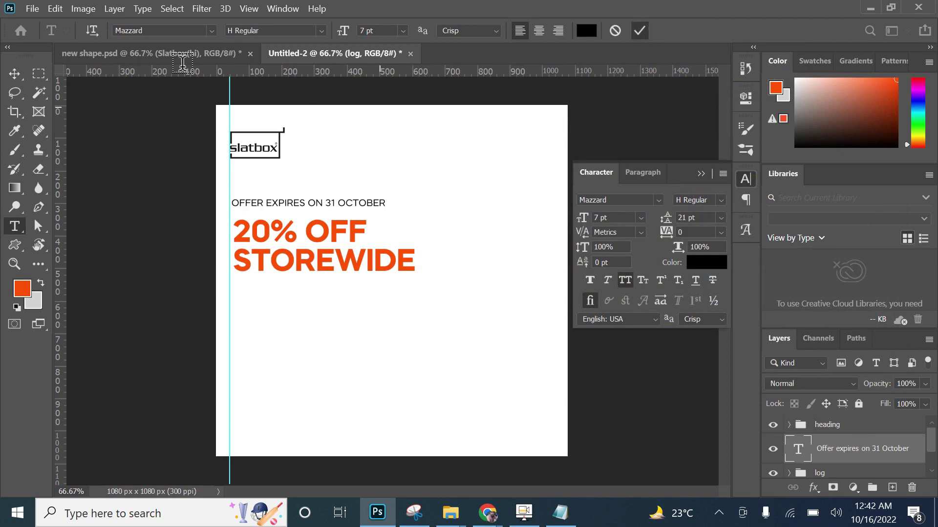
Nudge the expiry line down and align the heading's left edge with the guide.
click(15, 74)
drag(300, 204, 299, 212)
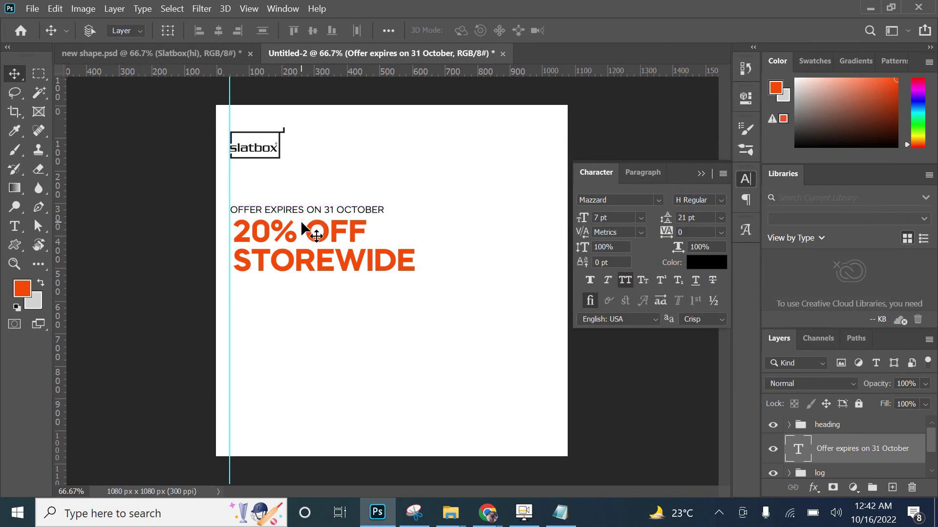
click(288, 238)
drag(314, 245, 320, 252)
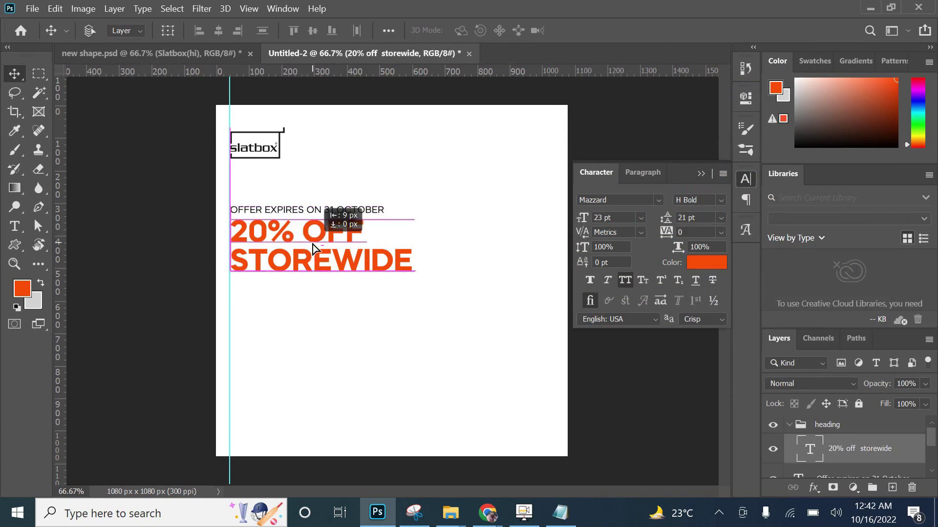
click(811, 425)
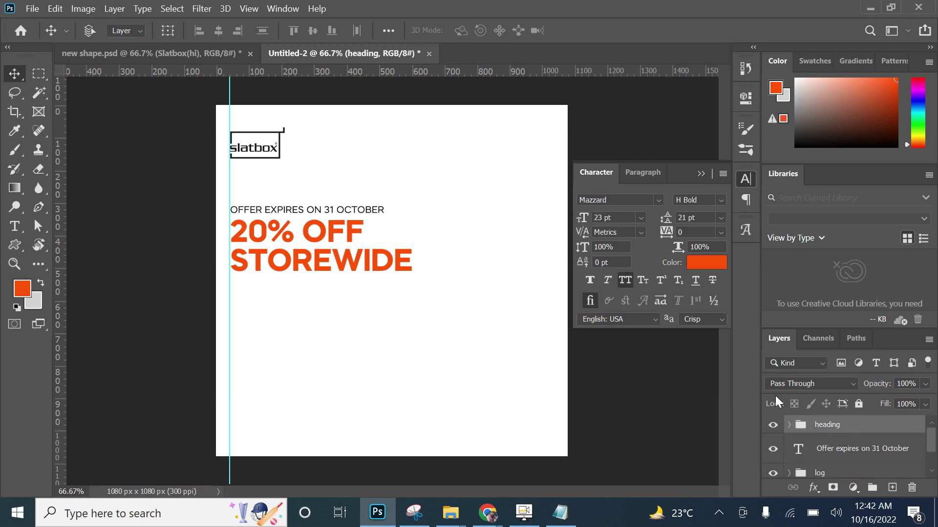
click(332, 215)
Duplicate the expiry line below STOREWIDE and change its text to 'No minimum amount'.
mouse_move(325, 211)
mouse_down()
mouse_move(323, 299)
mouse_move(324, 288)
mouse_up()
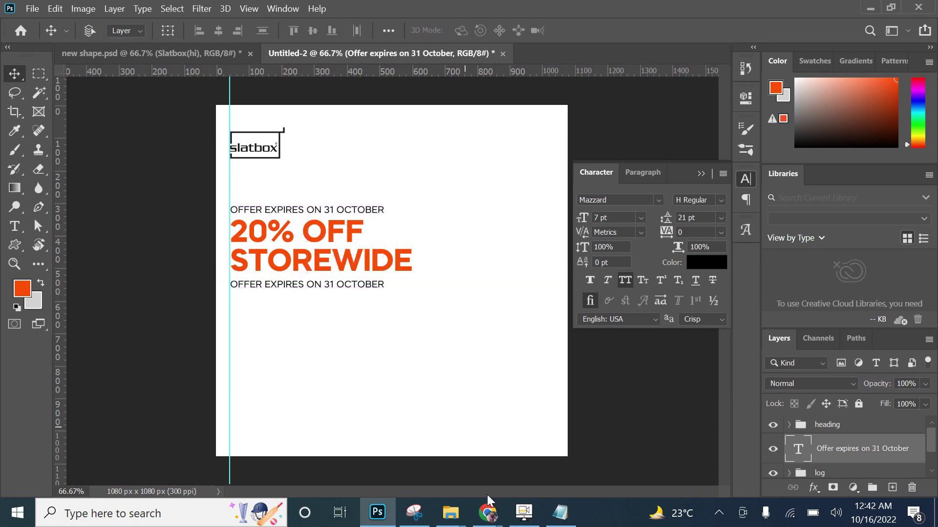
click(559, 521)
drag(503, 247, 382, 251)
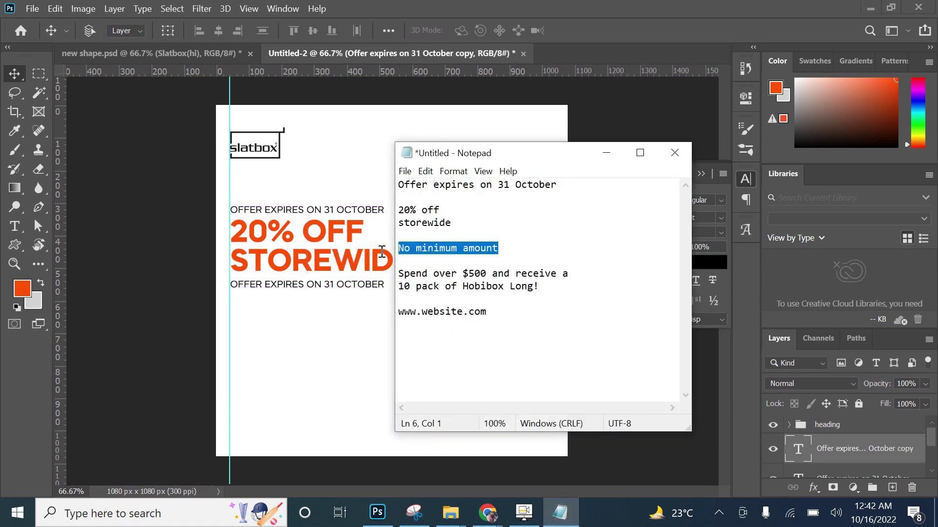
click(614, 155)
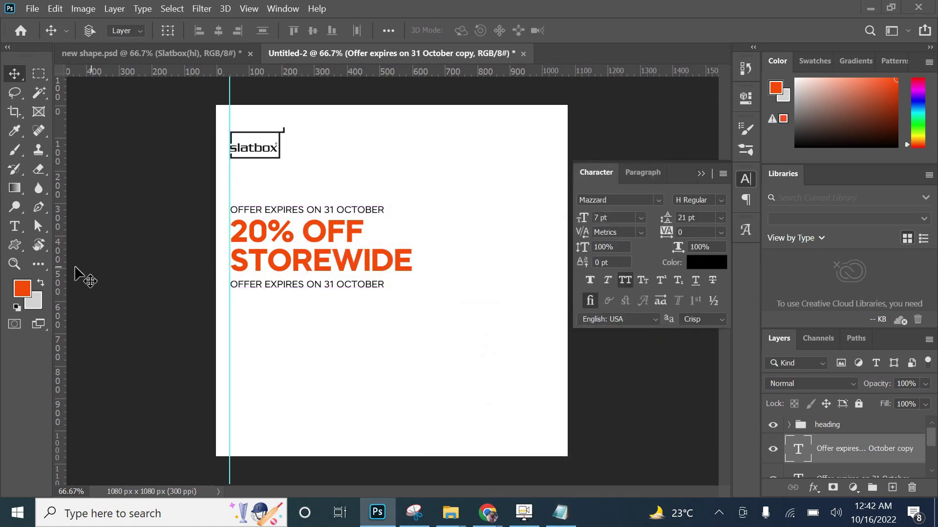
click(23, 230)
triple_click(282, 285)
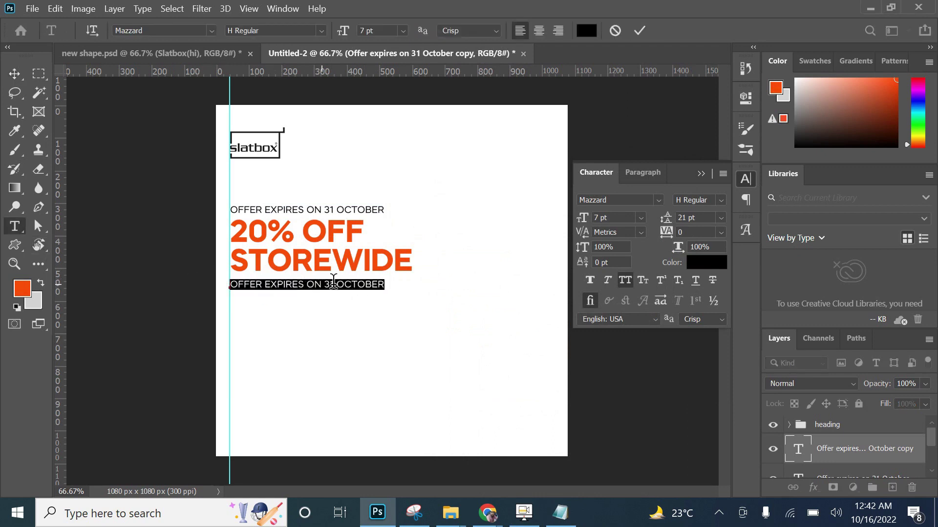
text(NO MINIMUM AMOUNT)
Set 'No minimum amount' to 13 pt H Medium, All Caps off, and nudge it down.
key(ctrl+a)
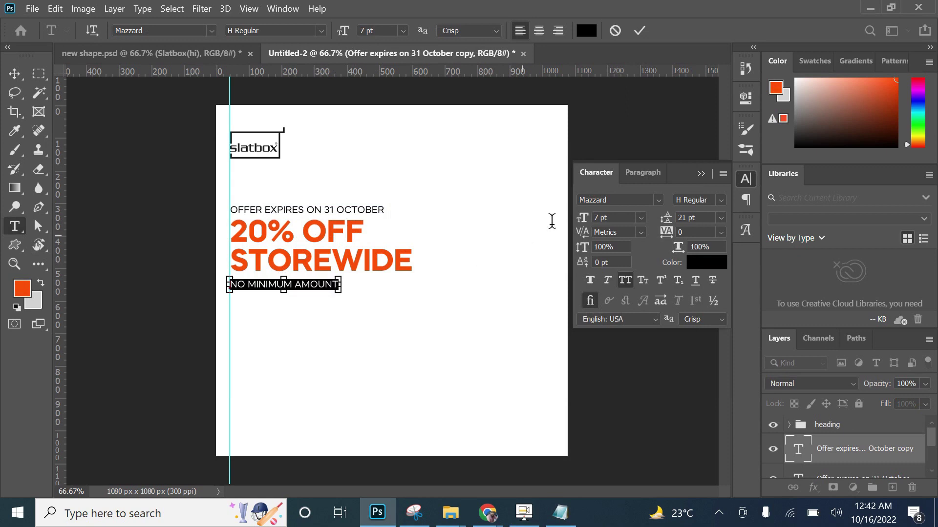
drag(585, 227, 590, 227)
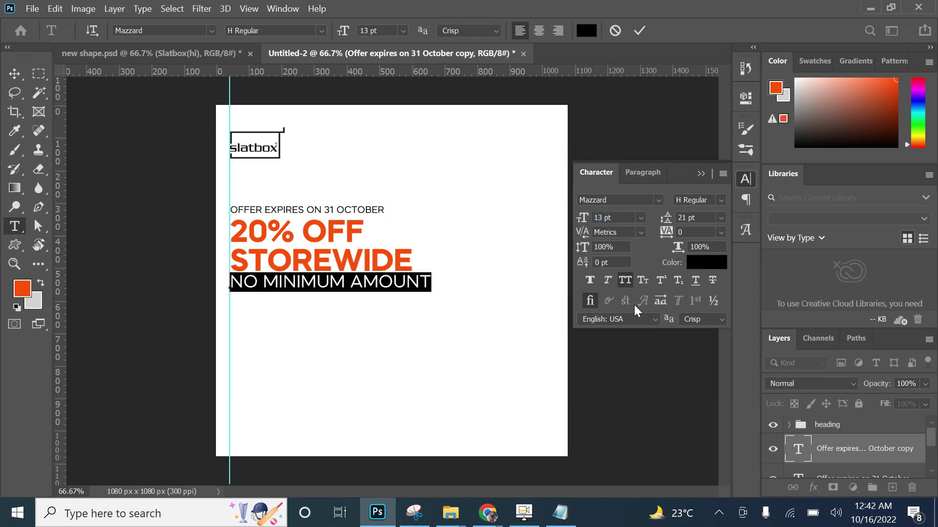
click(625, 281)
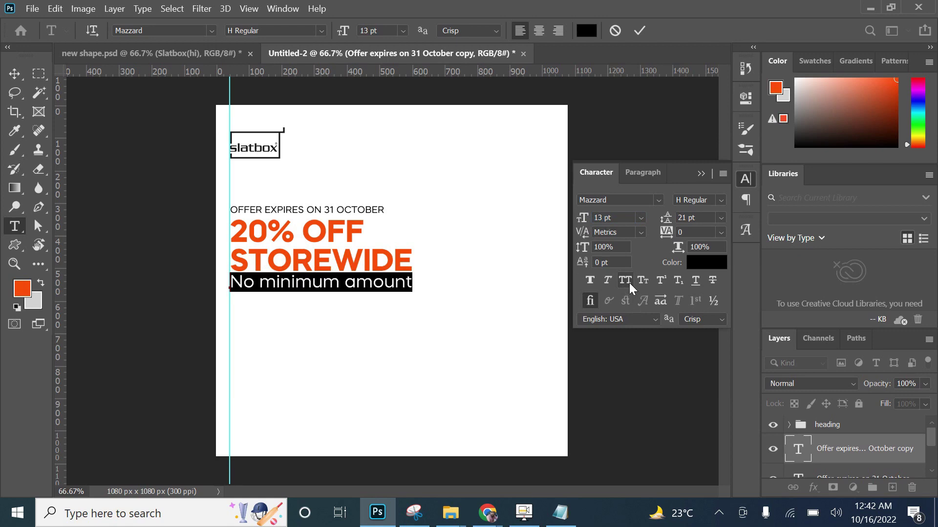
click(722, 201)
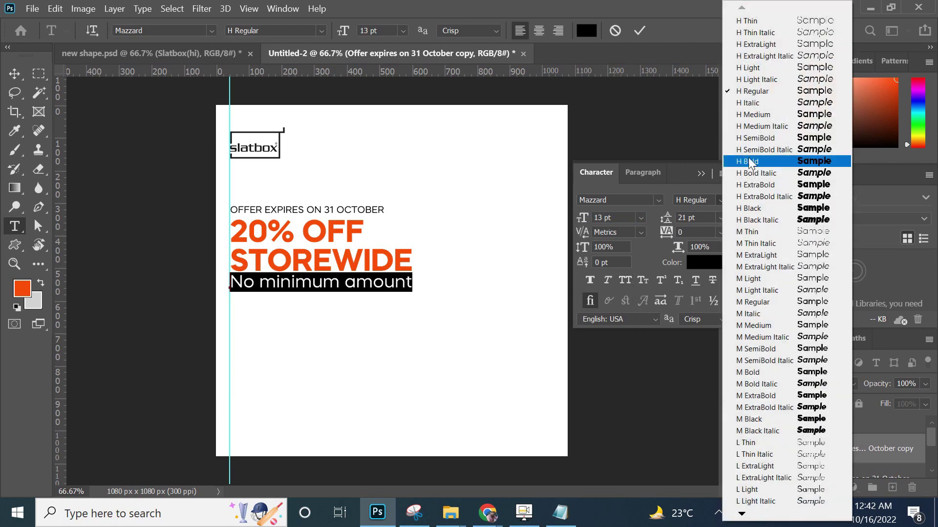
click(747, 114)
click(22, 73)
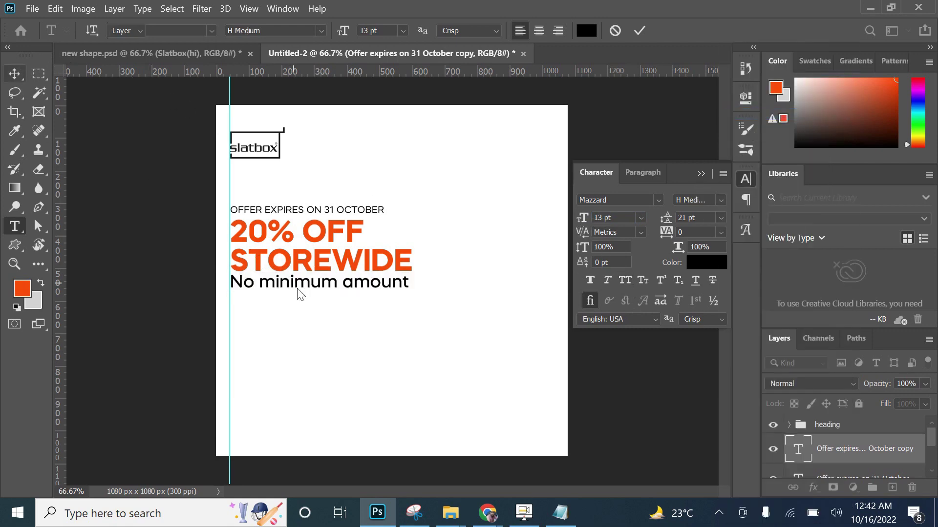
drag(298, 288, 299, 290)
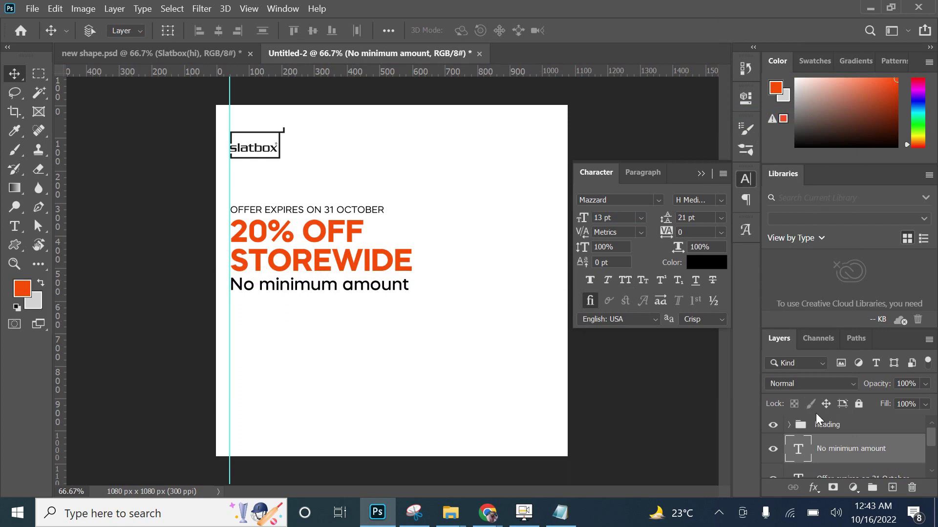
Move the heading group down slightly and enlarge it to about 111%.
click(839, 431)
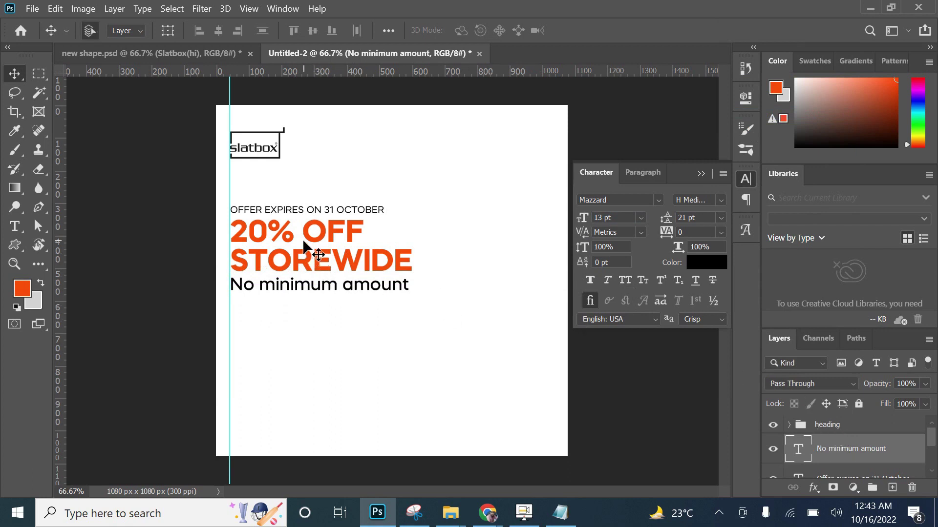
drag(303, 247, 304, 252)
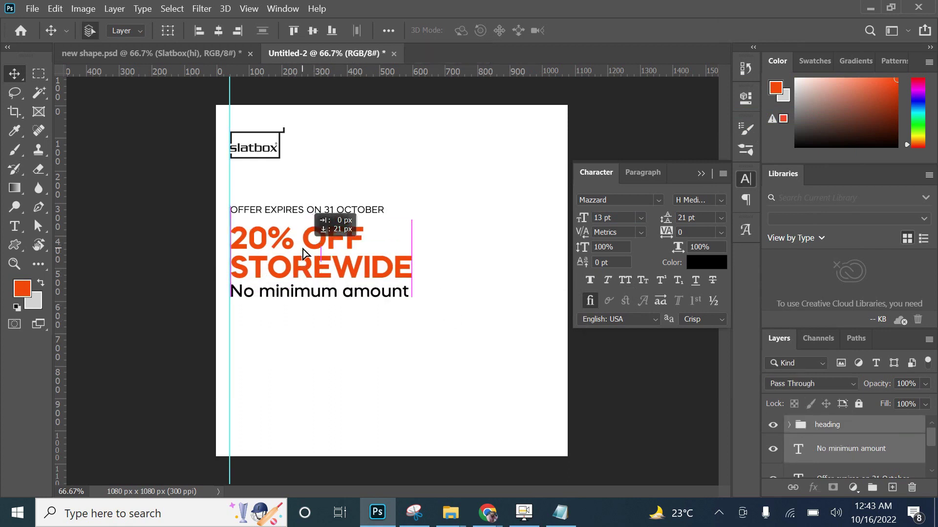
click(168, 31)
drag(411, 296, 425, 318)
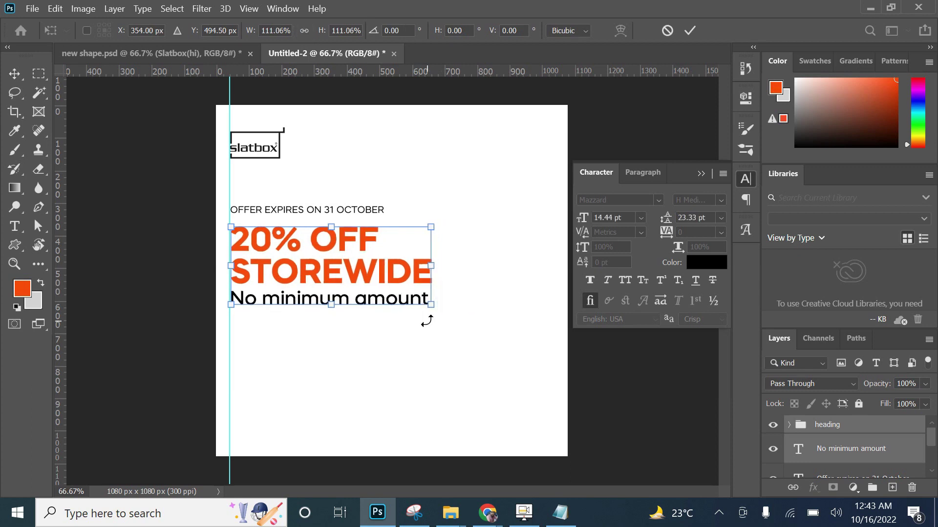
click(690, 30)
Nudge the expiry line down and Alt-drag a copy below 'No minimum amount'.
click(308, 213)
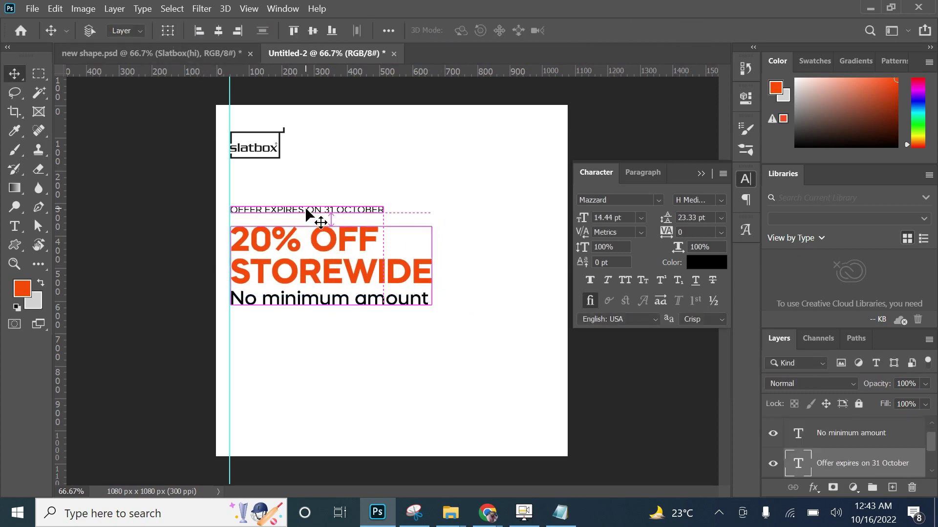
drag(306, 208, 307, 214)
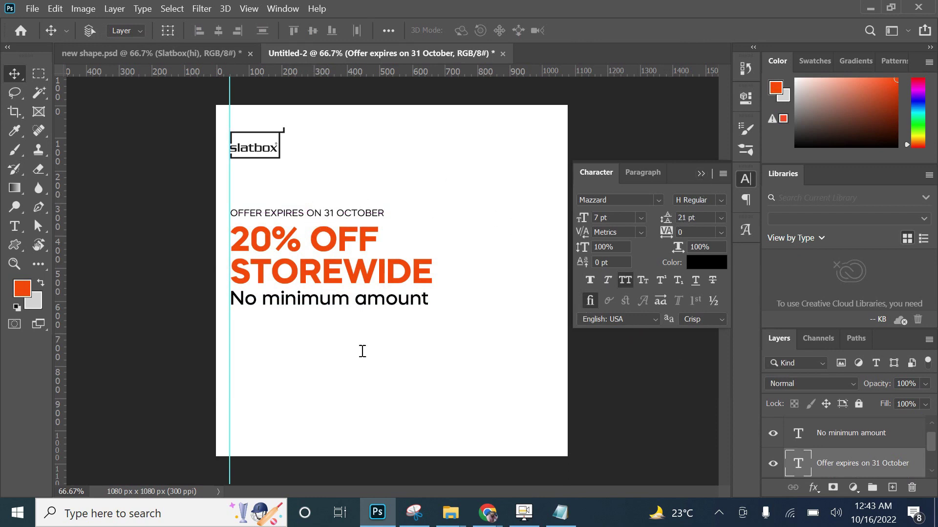
click(341, 308)
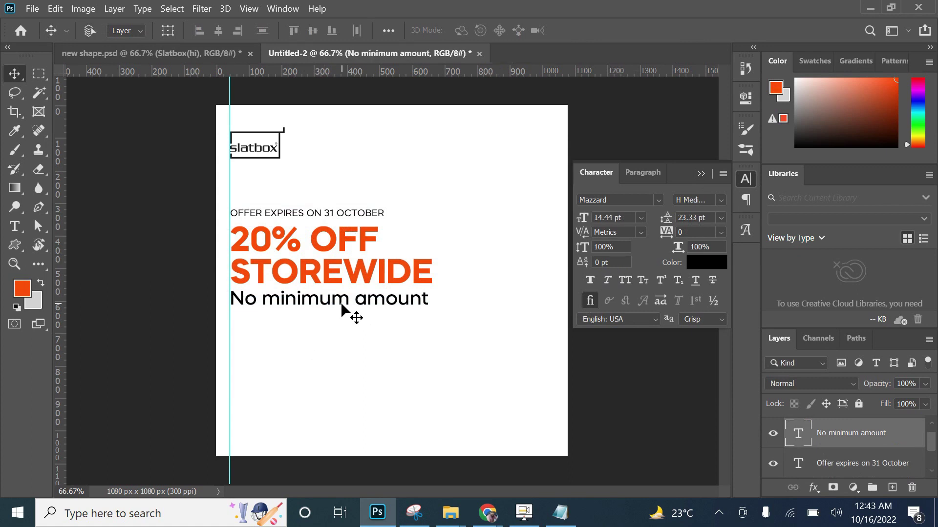
click(315, 215)
drag(317, 215, 315, 323)
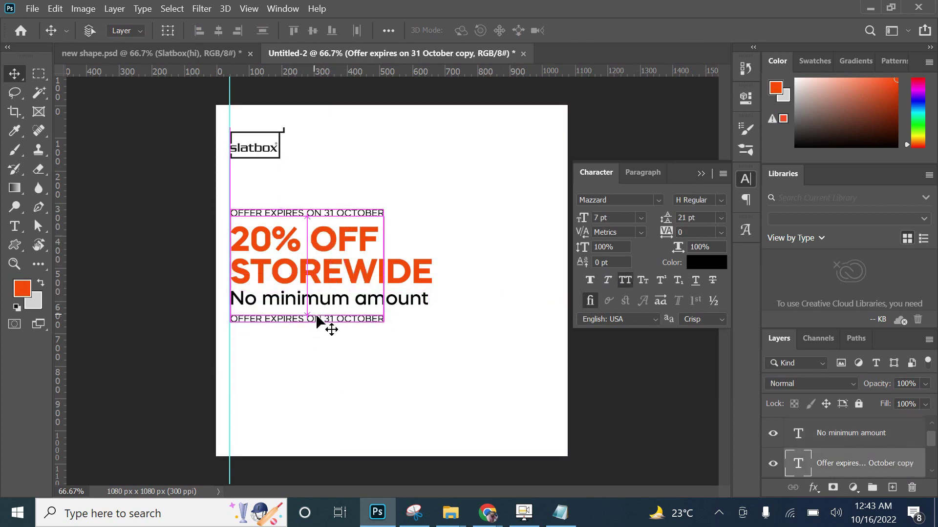
Replace the duplicated line's text with the copied 'Spend over $500…' offer lines.
click(560, 513)
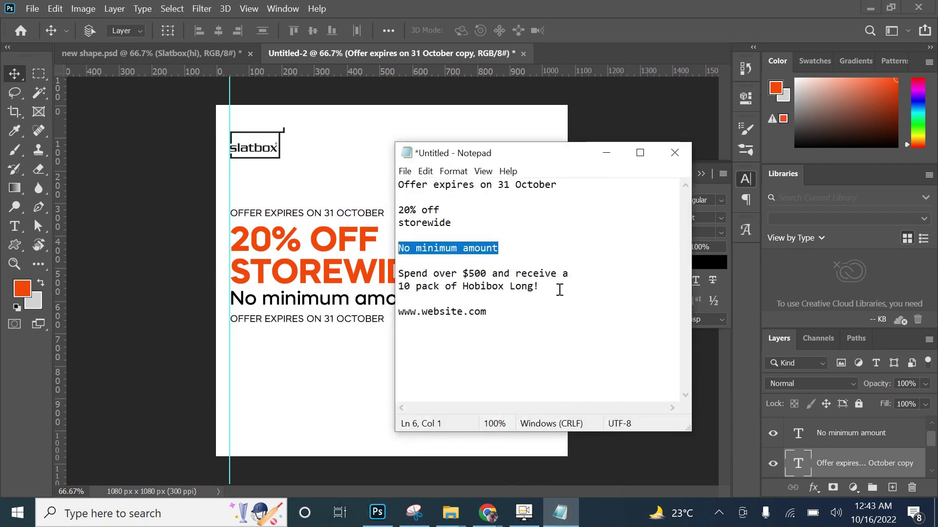
drag(559, 290, 360, 268)
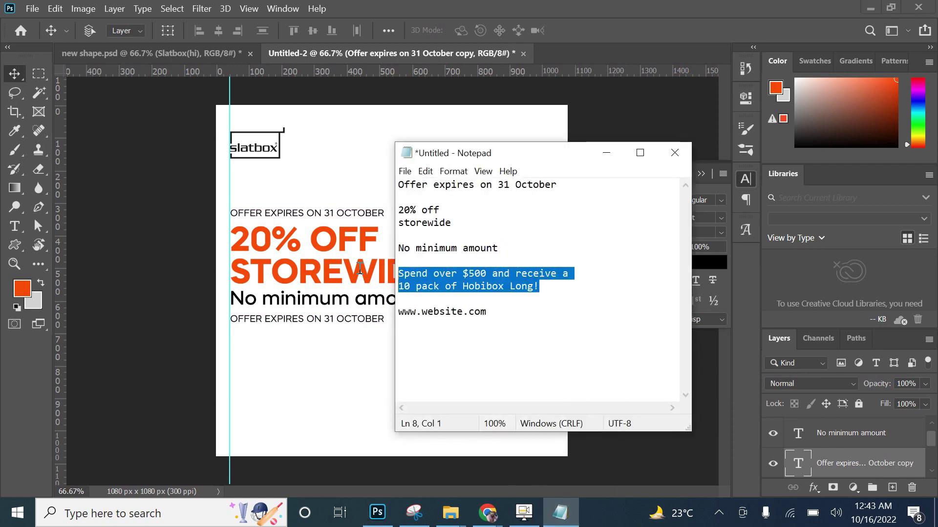
click(606, 153)
key(t)
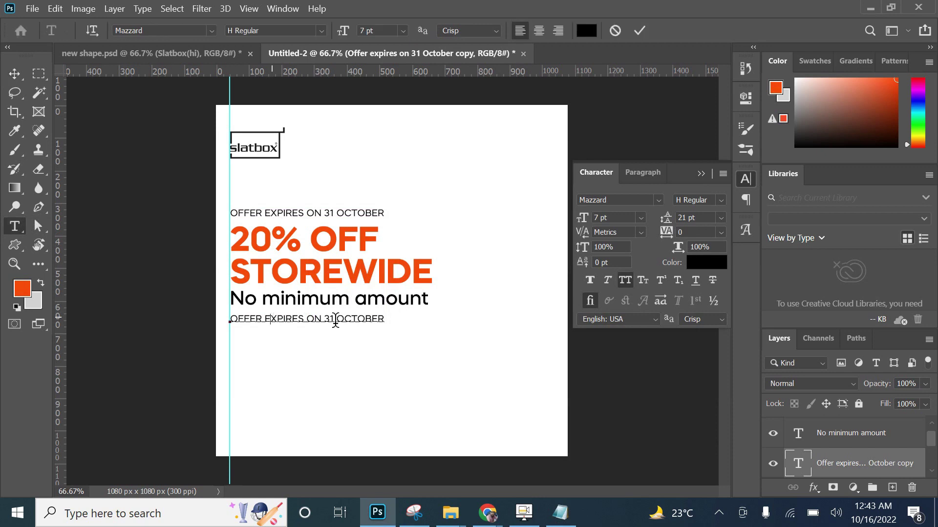
click(310, 319)
key(ctrl+a)
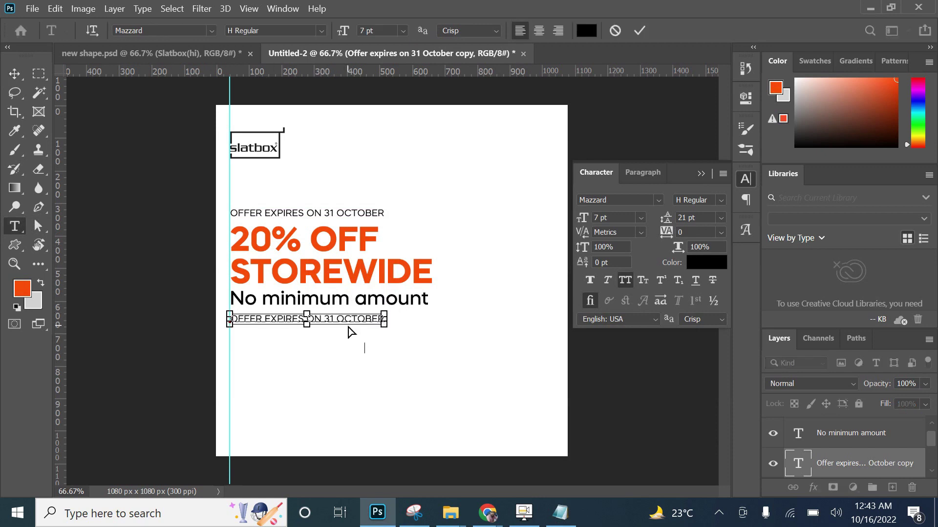
text(SPEND OVER $500 AND RECEIVE A  10 PACK OF HOBIBOX LONG!)
key(ctrl+a)
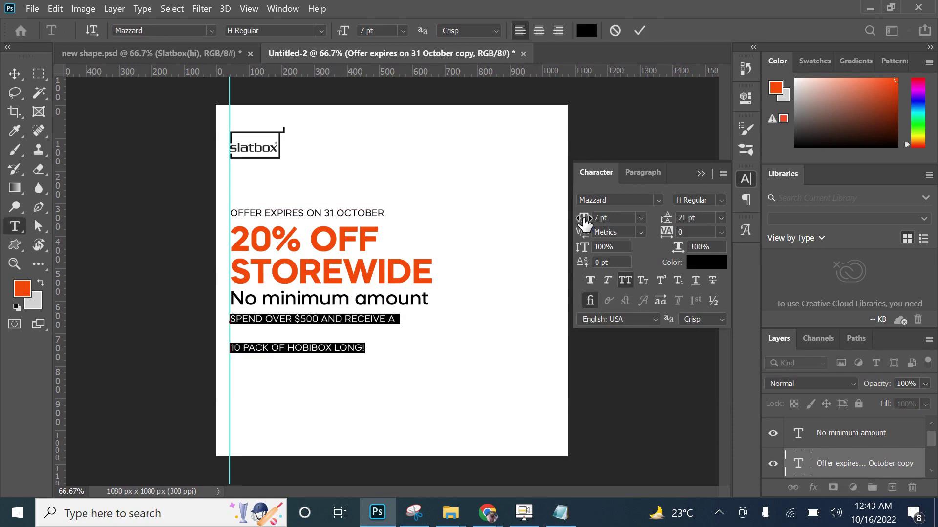
Set the offer text to 10 pt, mixed case, with 12 pt leading.
drag(586, 219, 584, 225)
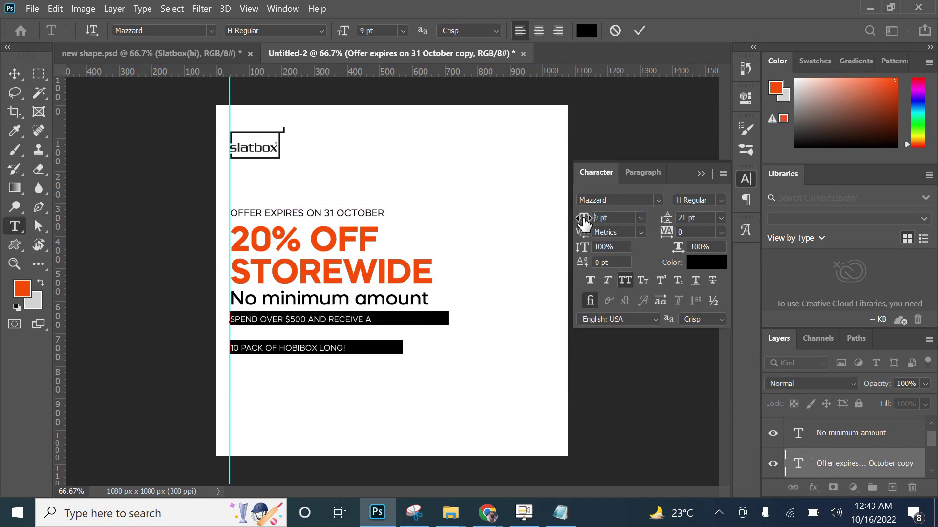
click(628, 281)
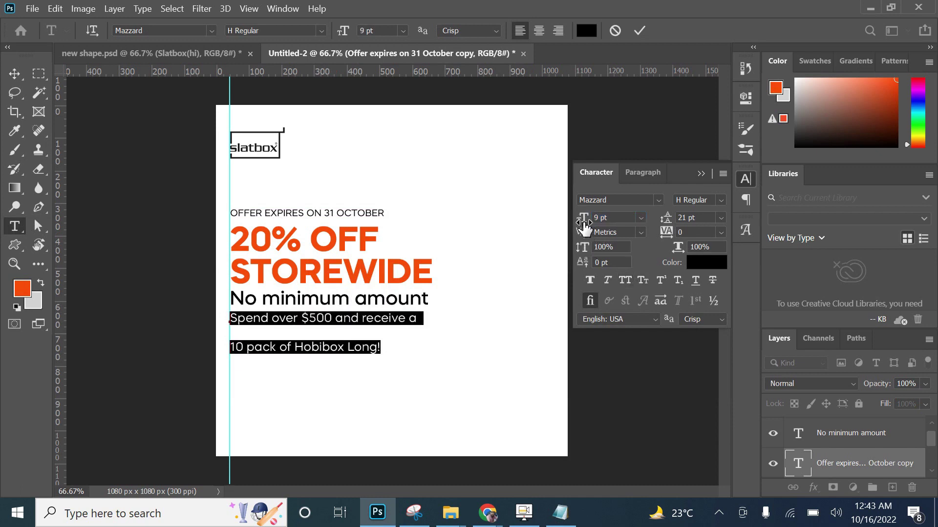
drag(585, 227, 586, 228)
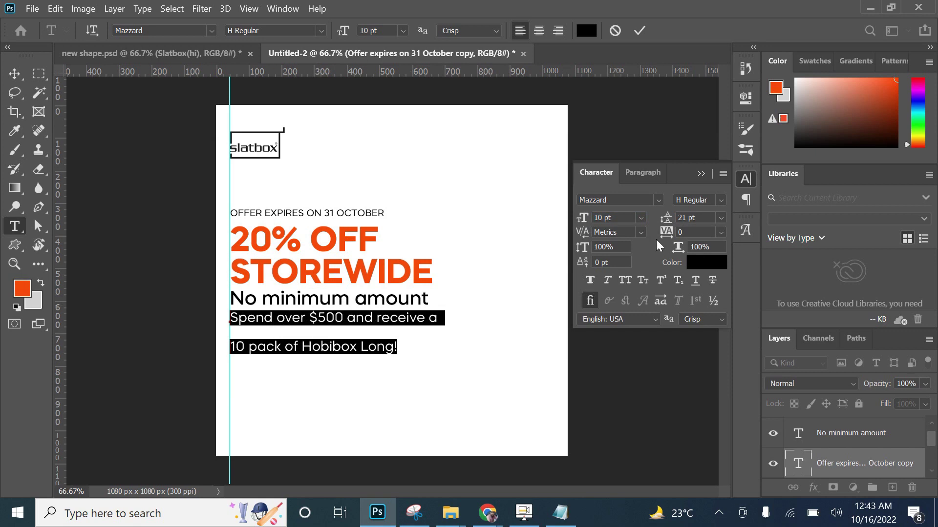
drag(663, 220, 664, 232)
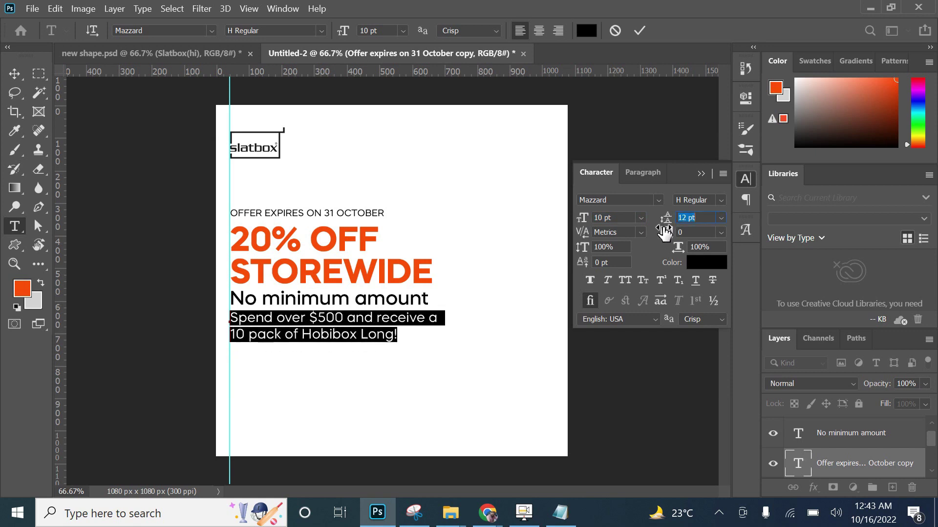
click(700, 174)
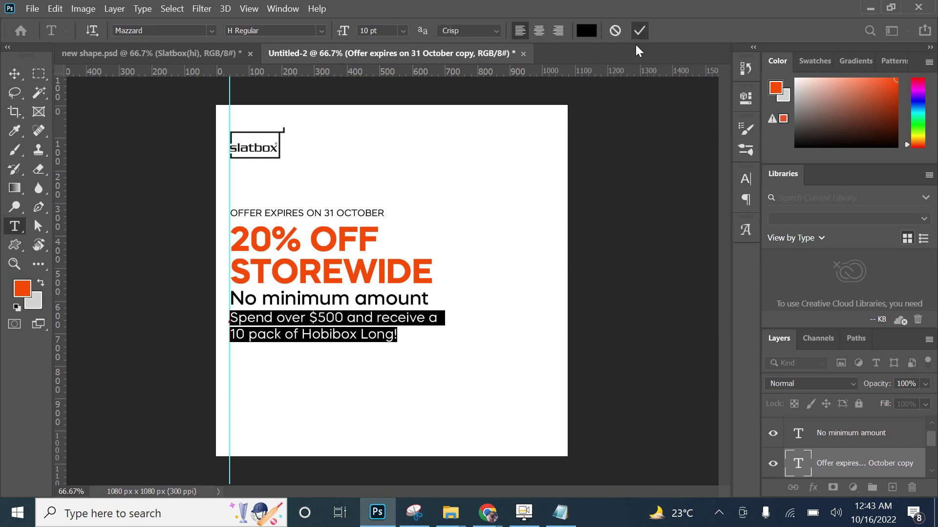
click(639, 31)
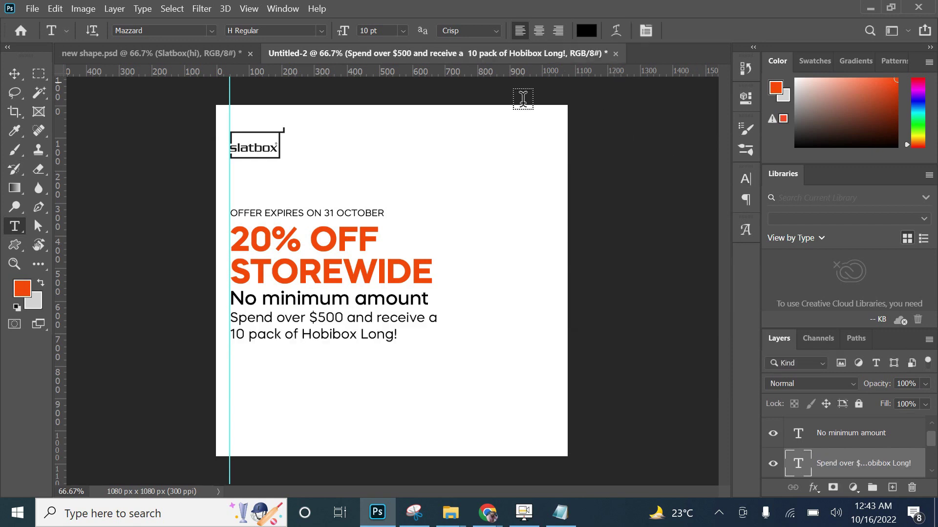
click(14, 74)
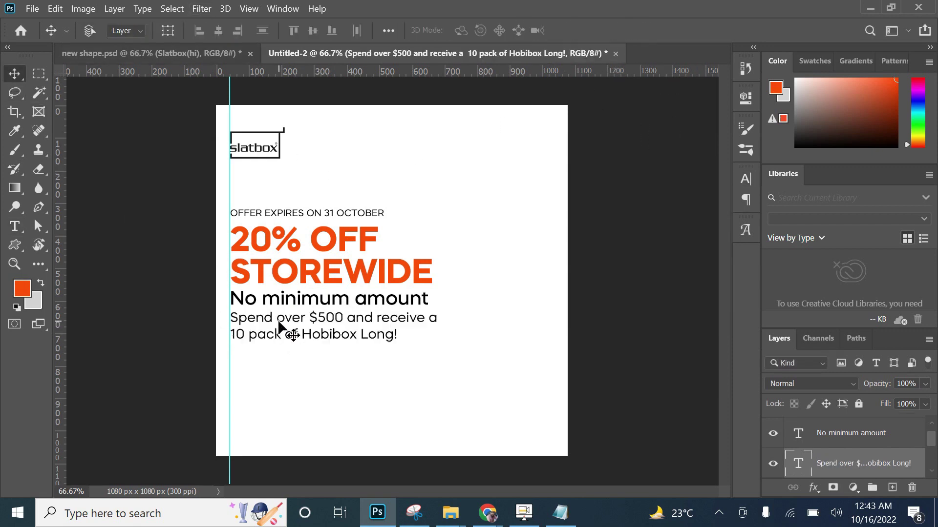
Drag the 'Spend over $500' block slightly lower and enter a smaller leading value.
drag(279, 326, 279, 337)
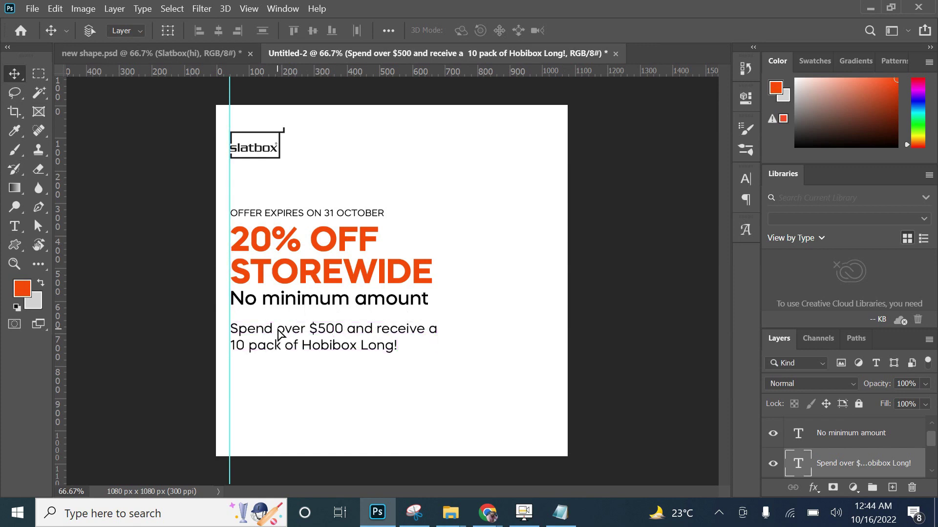
drag(335, 332, 334, 328)
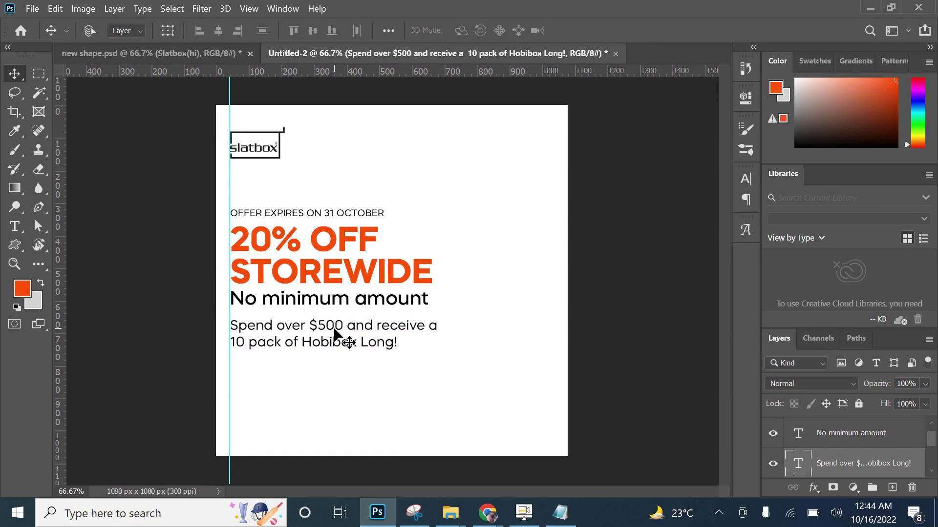
click(743, 180)
click(668, 220)
text(1)
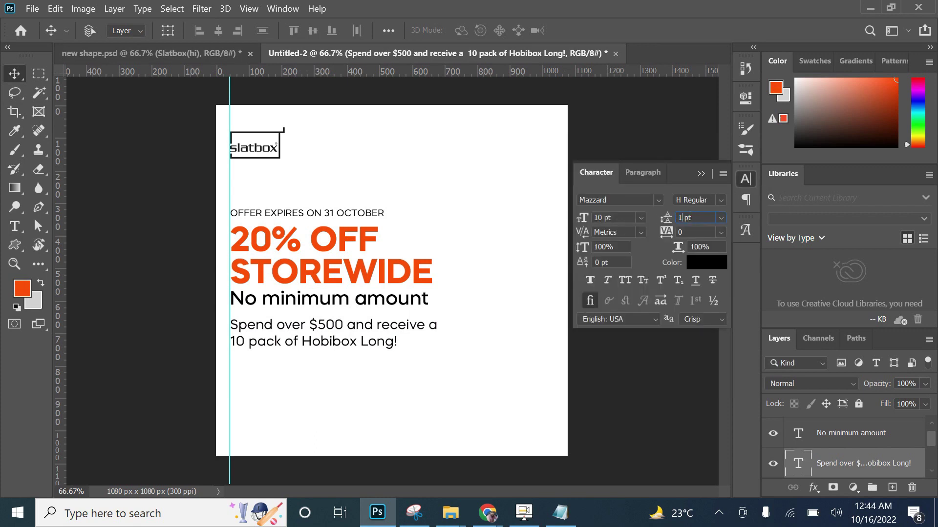
text(0)
key(Return)
click(701, 174)
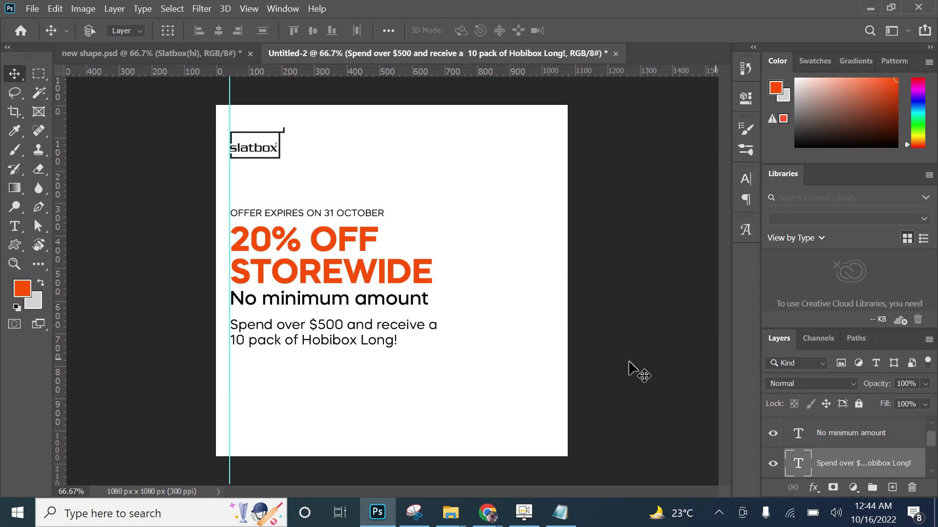
Wrap the heading group in a new Group 1 and shift the text column down slightly.
scroll(848, 456, up, 1)
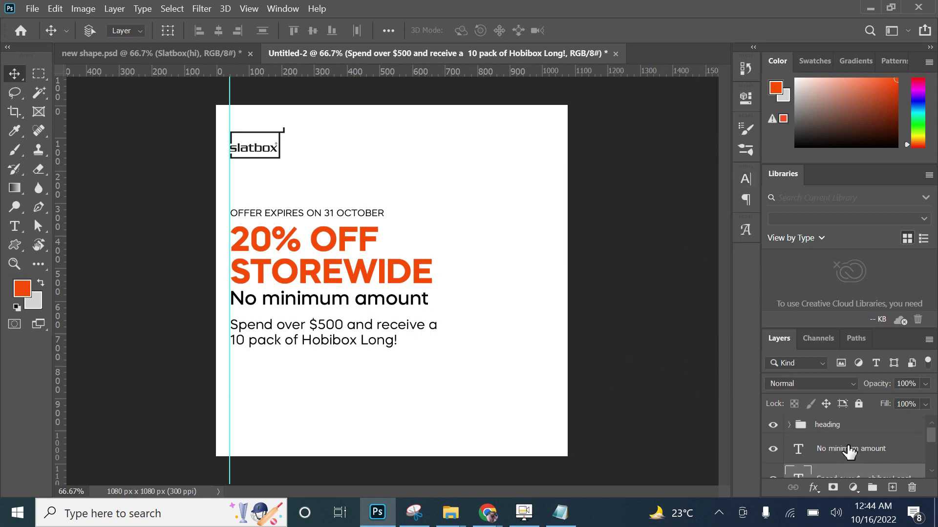
scroll(848, 452, down, 2)
click(853, 456)
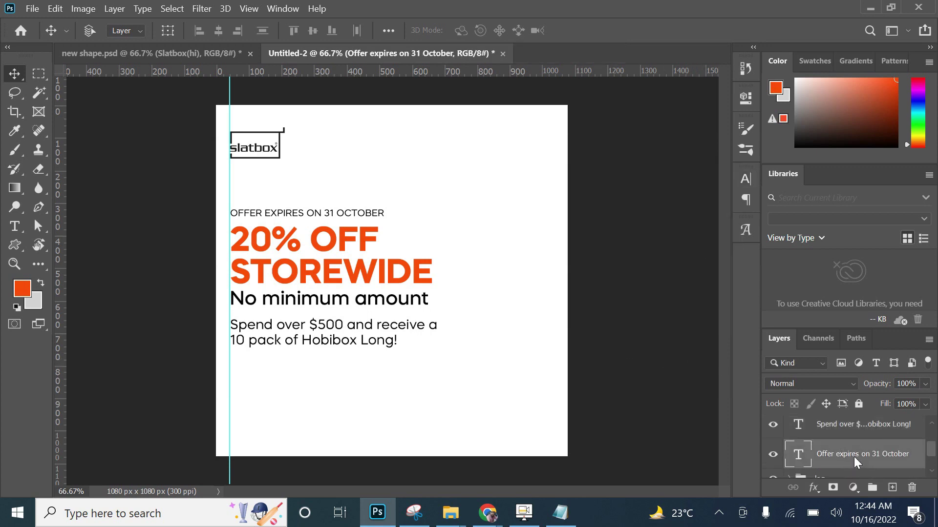
scroll(854, 456, up, 2)
click(846, 427)
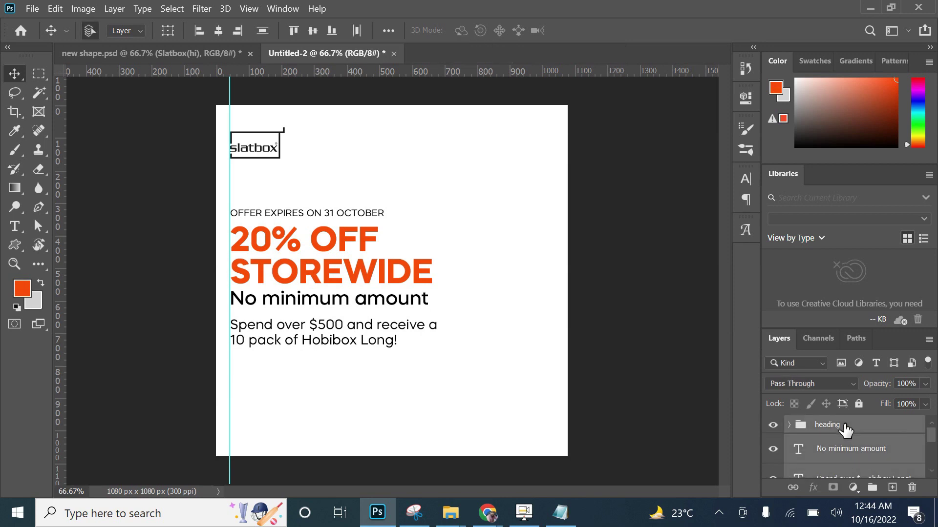
key(ctrl+g)
drag(300, 266, 307, 264)
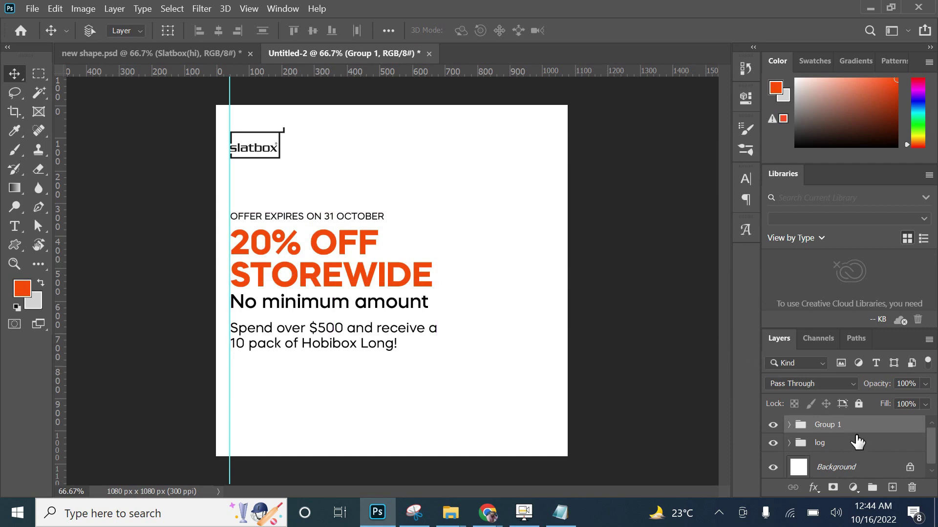
click(560, 513)
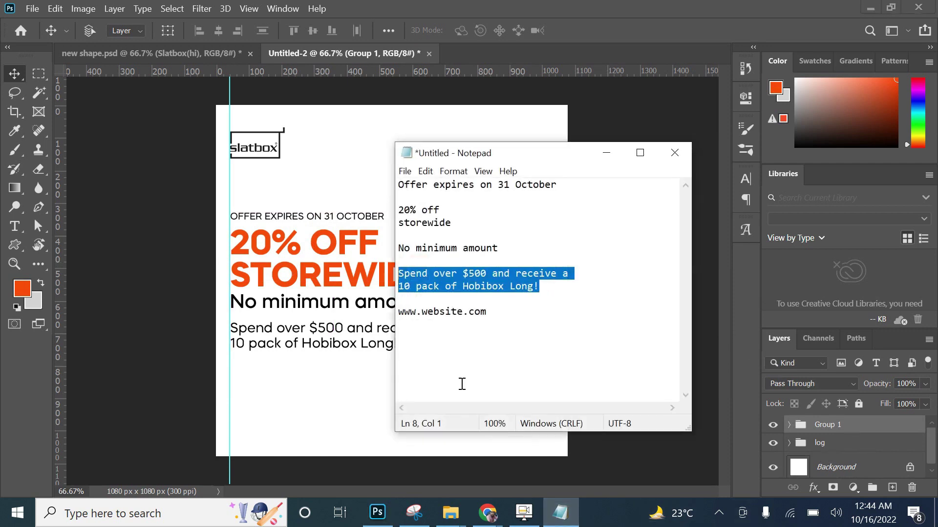
drag(503, 315, 359, 317)
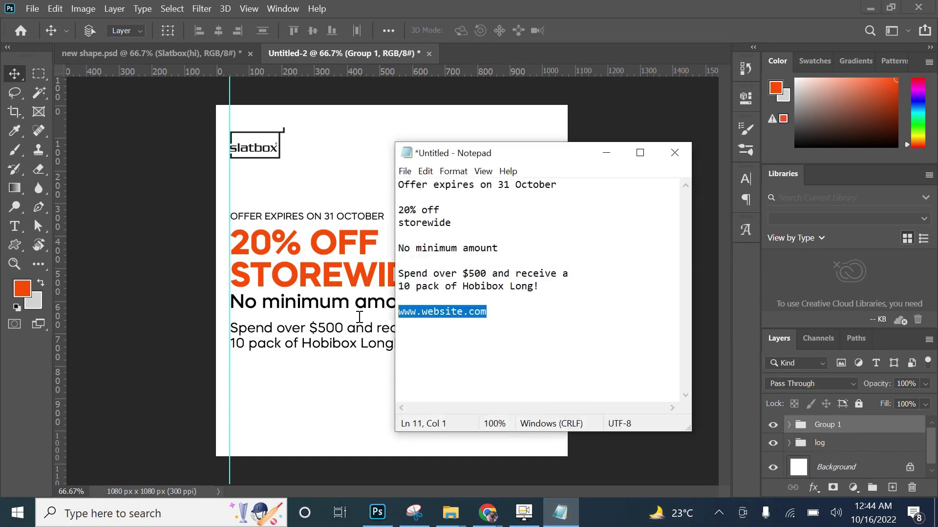
click(606, 153)
key(t)
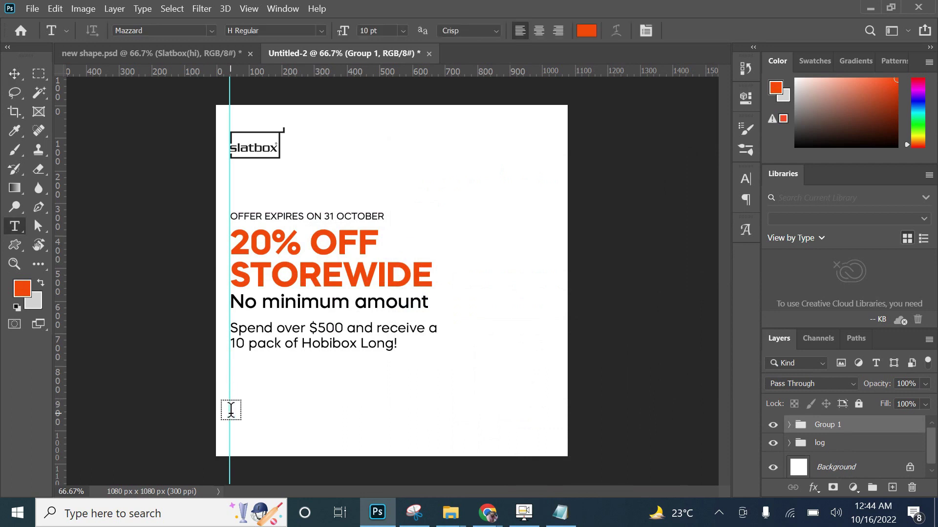
click(229, 412)
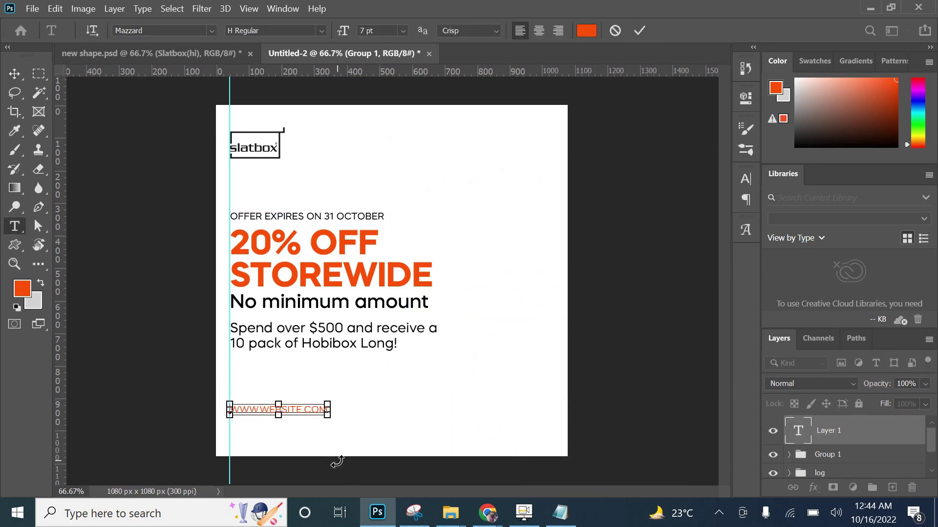
key(ctrl+v)
click(745, 179)
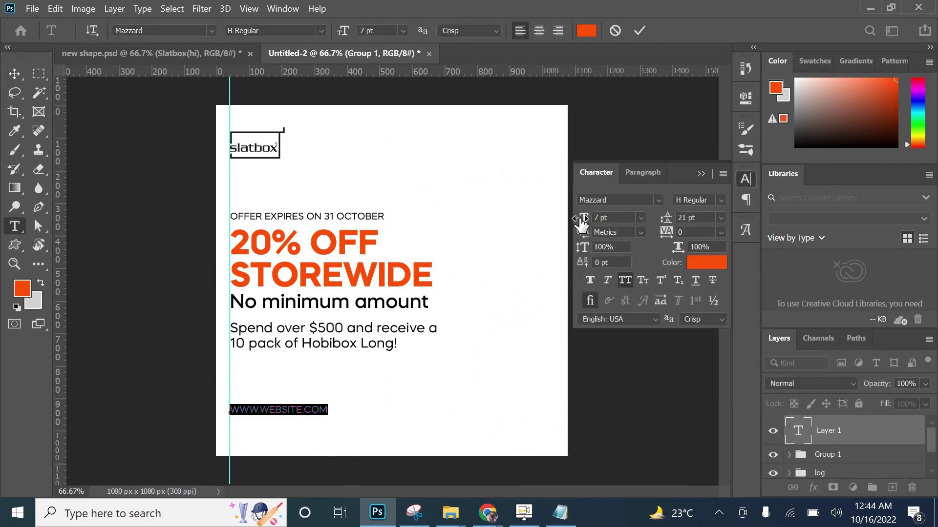
drag(581, 224, 582, 218)
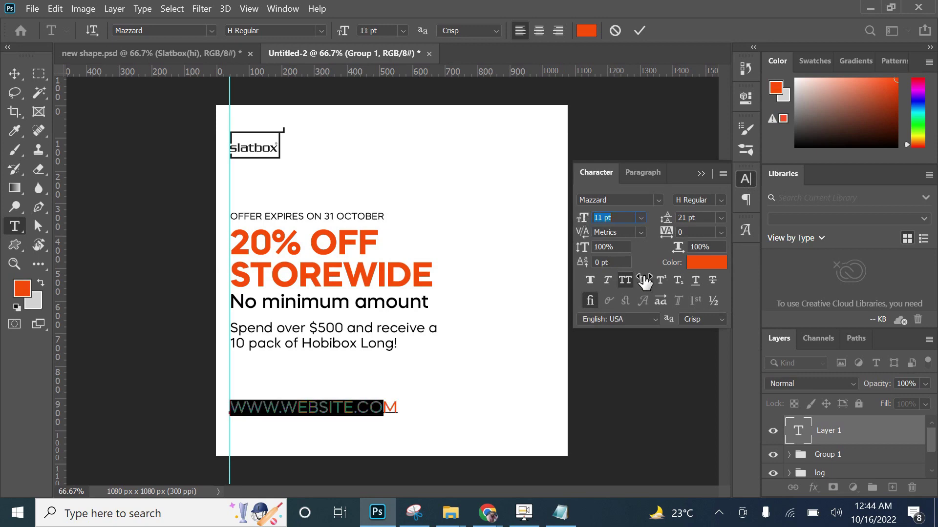
click(625, 280)
click(721, 200)
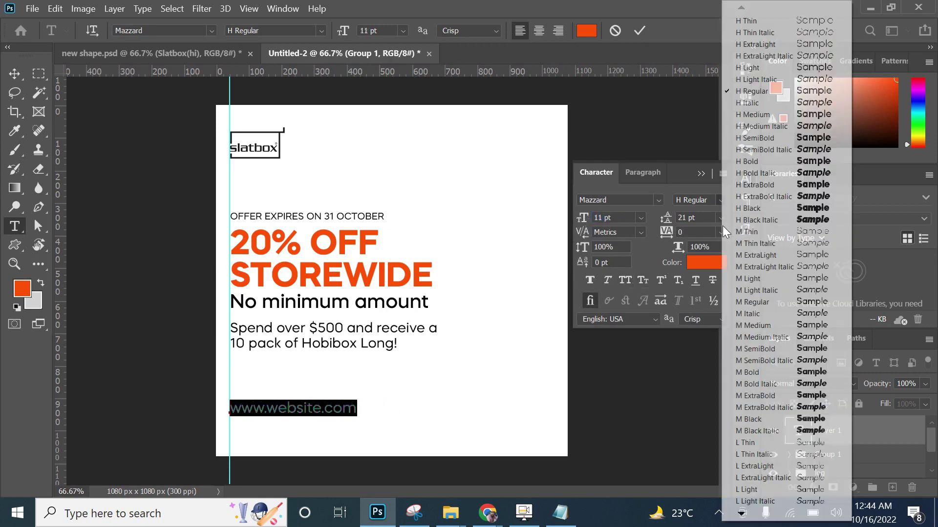
click(743, 162)
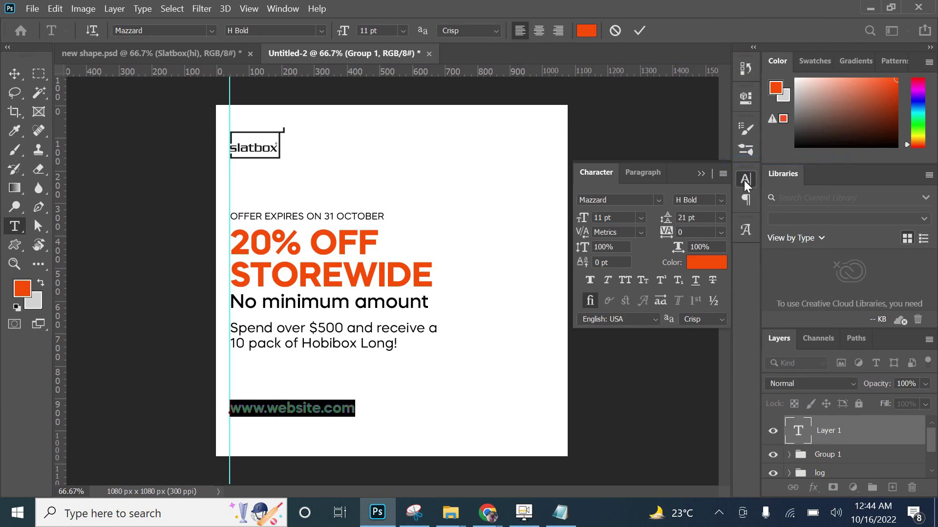
click(705, 171)
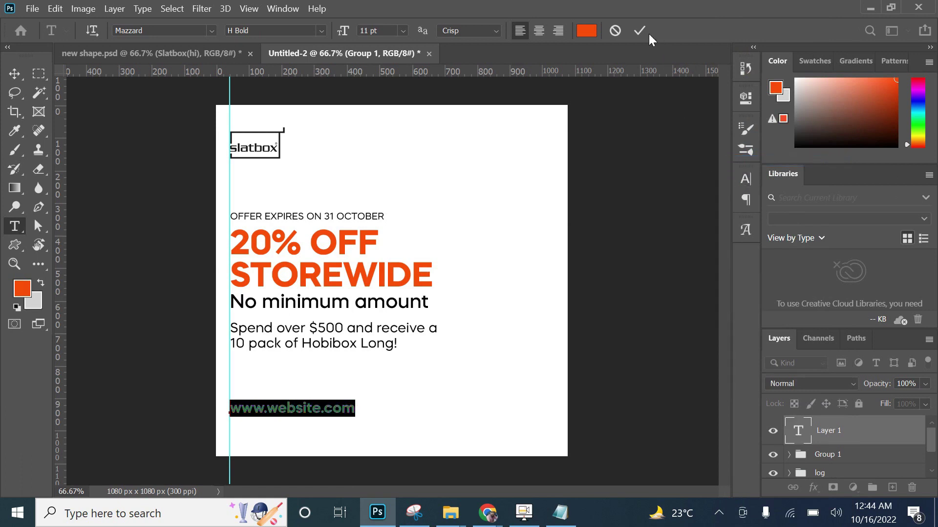
click(639, 32)
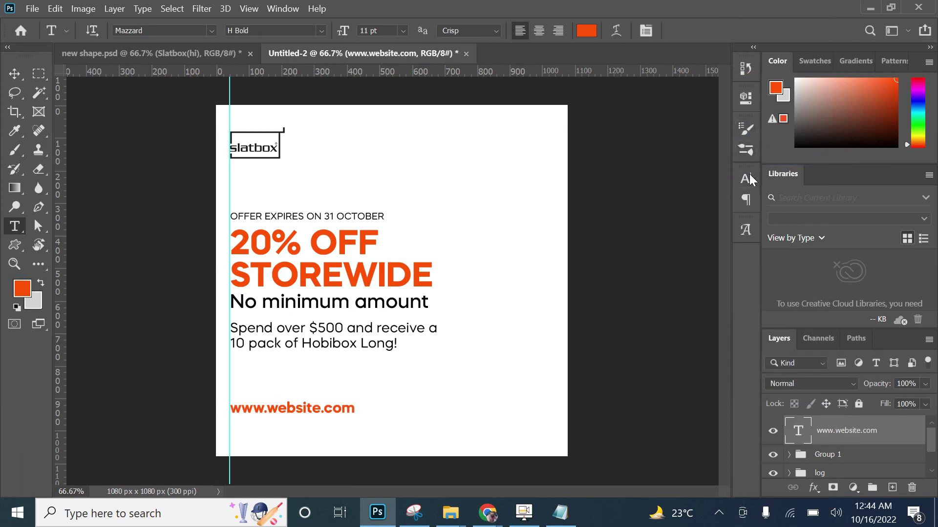
click(15, 73)
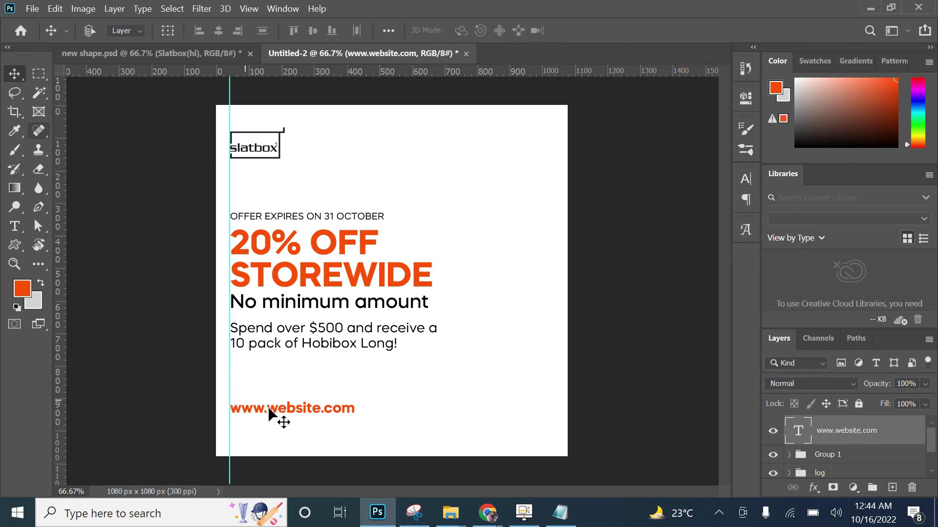
drag(268, 414, 269, 422)
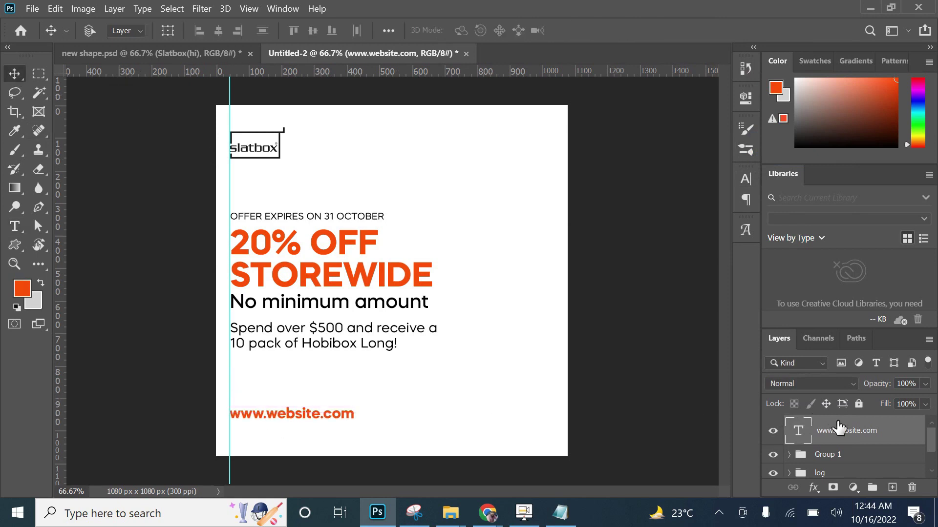
click(133, 51)
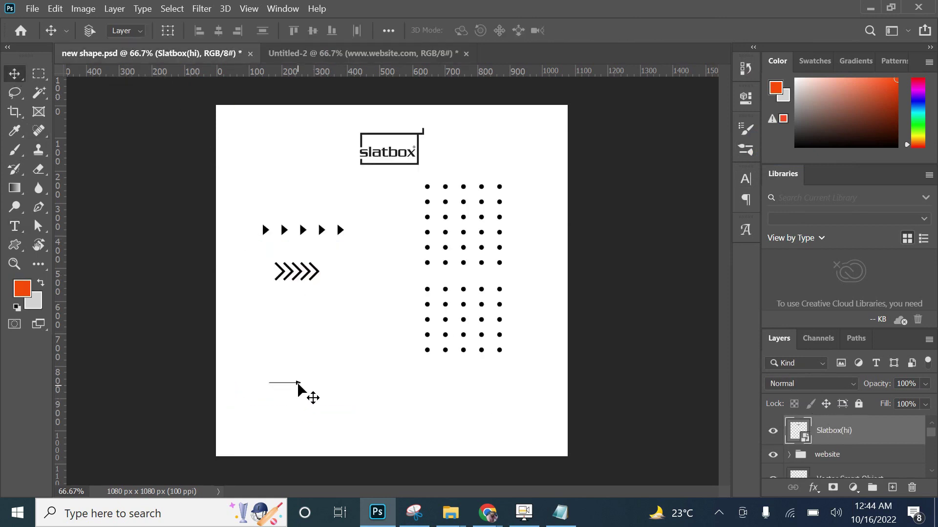
scroll(853, 459, down, 1)
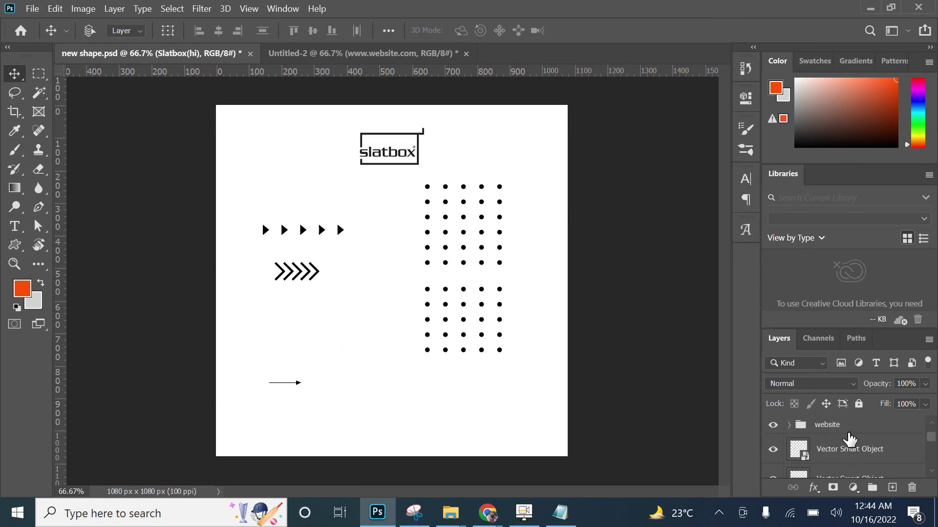
click(850, 435)
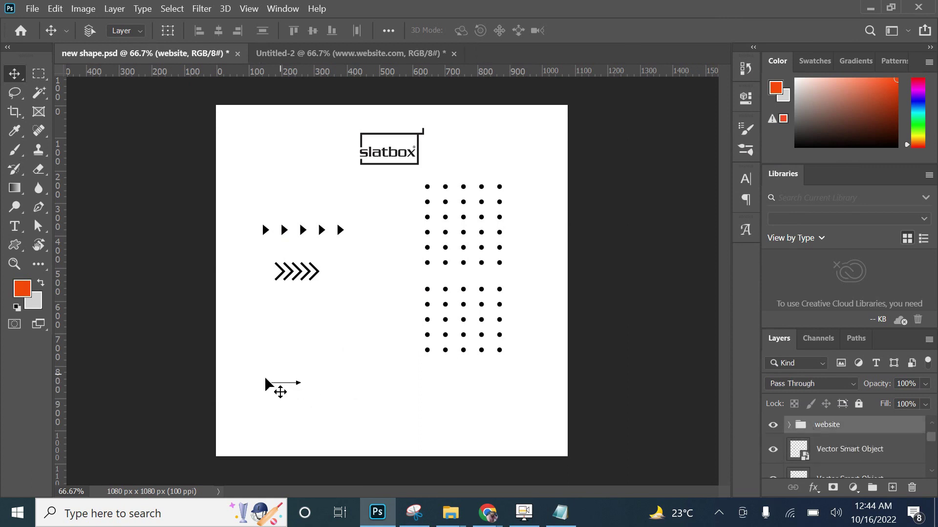
mouse_move(310, 207)
mouse_down()
mouse_move(321, 57)
mouse_move(287, 296)
mouse_up()
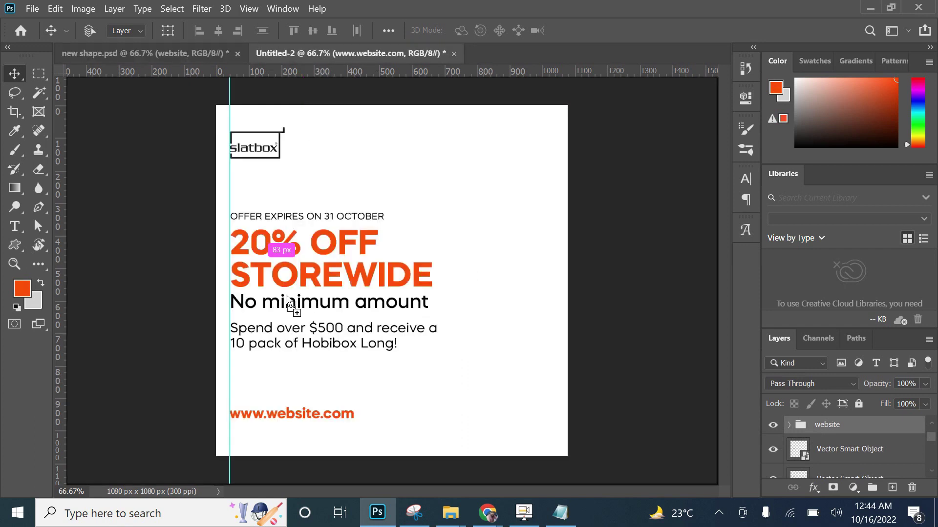
mouse_move(269, 405)
mouse_down()
mouse_move(260, 391)
mouse_move(251, 403)
mouse_up()
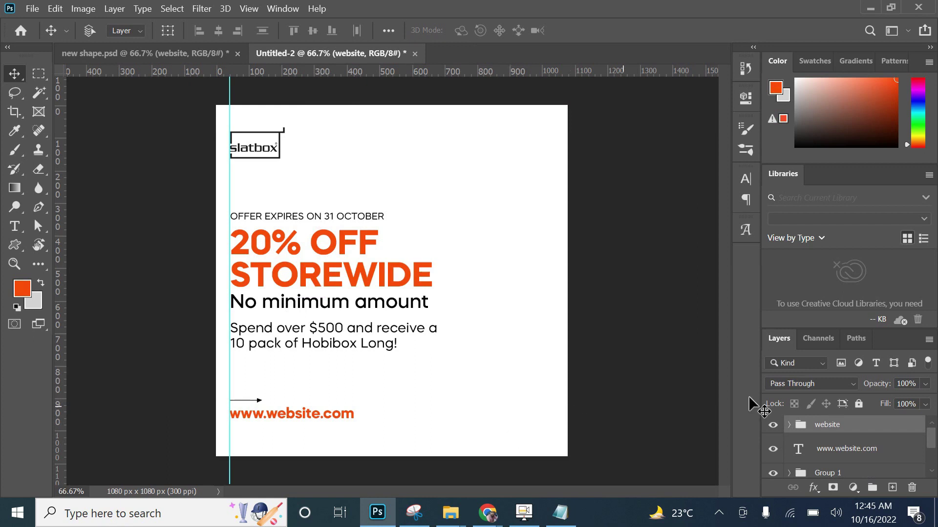
Group the arrow with the URL layer as 'web' and rename Group 1 to 'text'.
ctrl+click(852, 455)
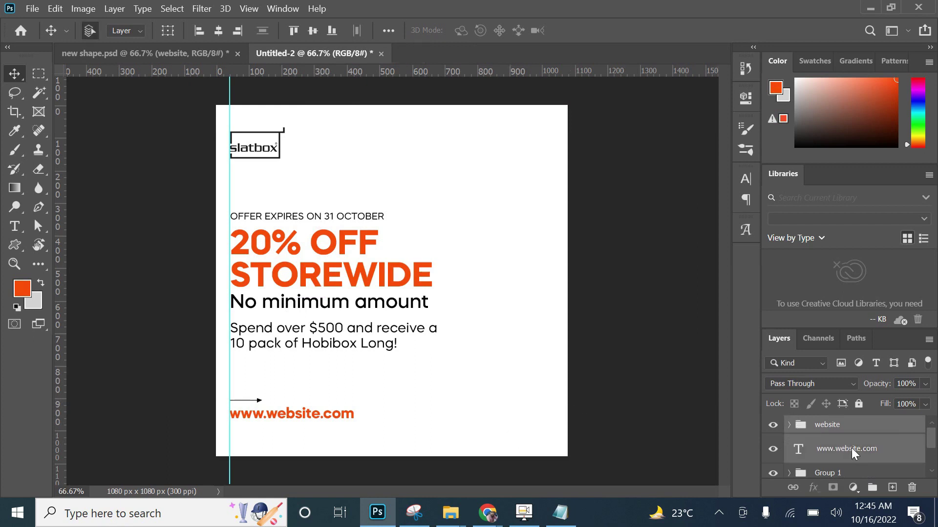
key(ctrl+g)
double_click(830, 424)
text(we)
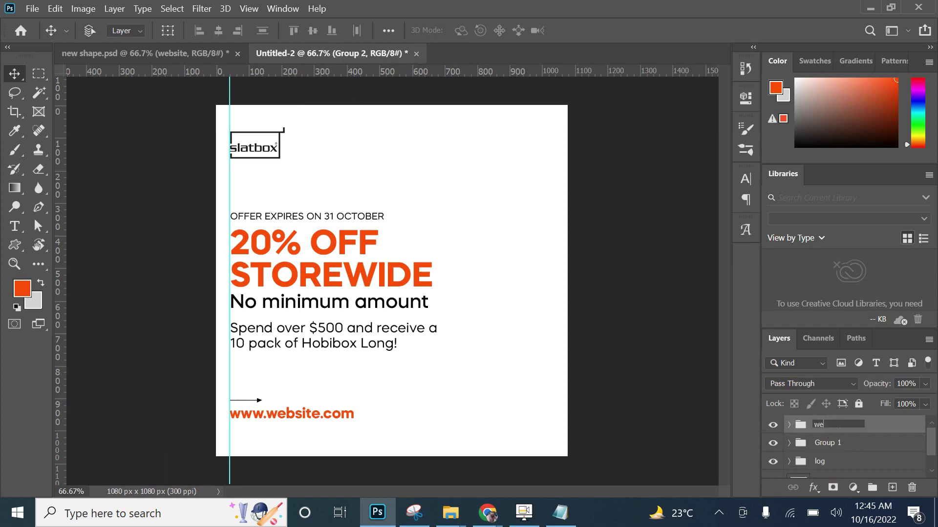
text(b)
key(Return)
double_click(825, 443)
text(text)
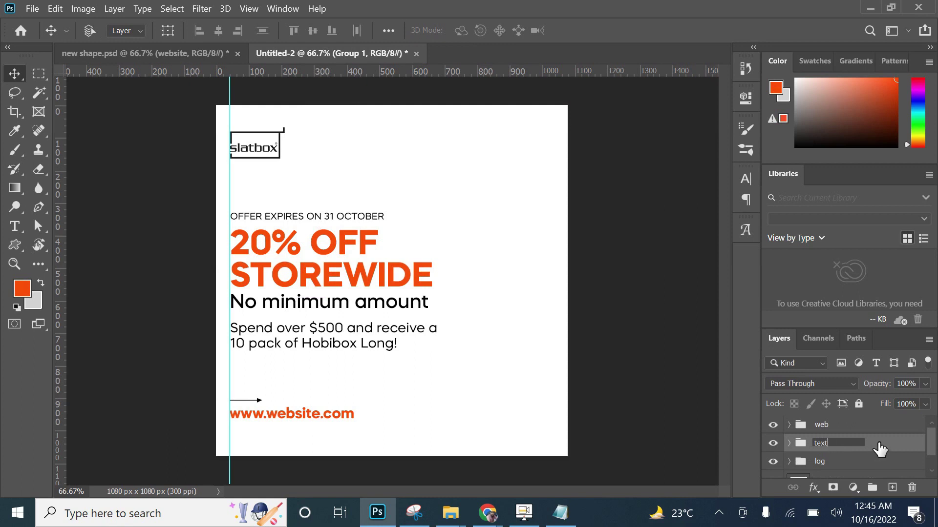
key(Return)
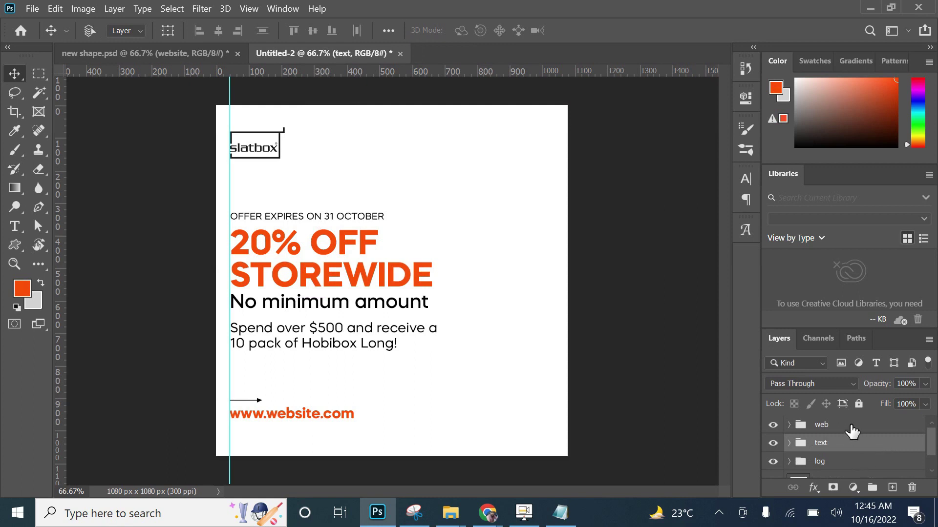
shift+click(849, 426)
Scale the web, text and log groups down together and move the column slightly.
shift+click(837, 461)
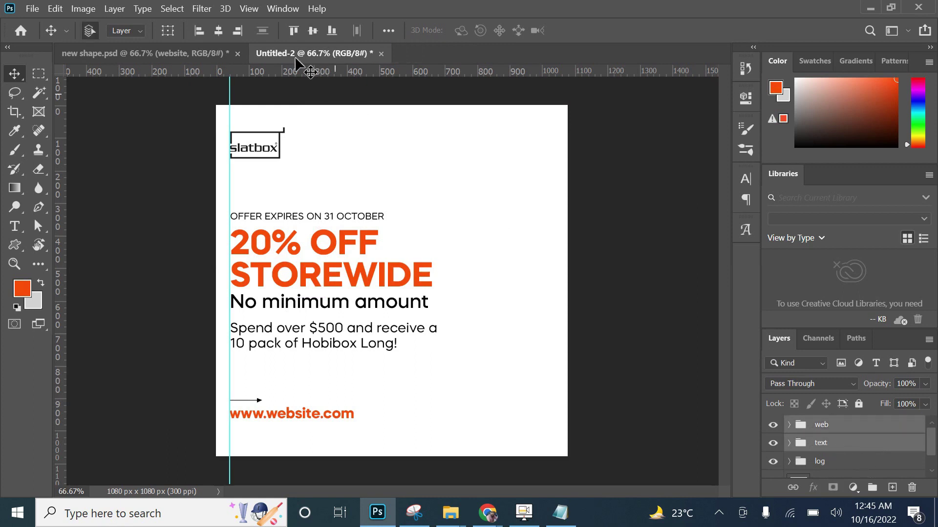
click(168, 30)
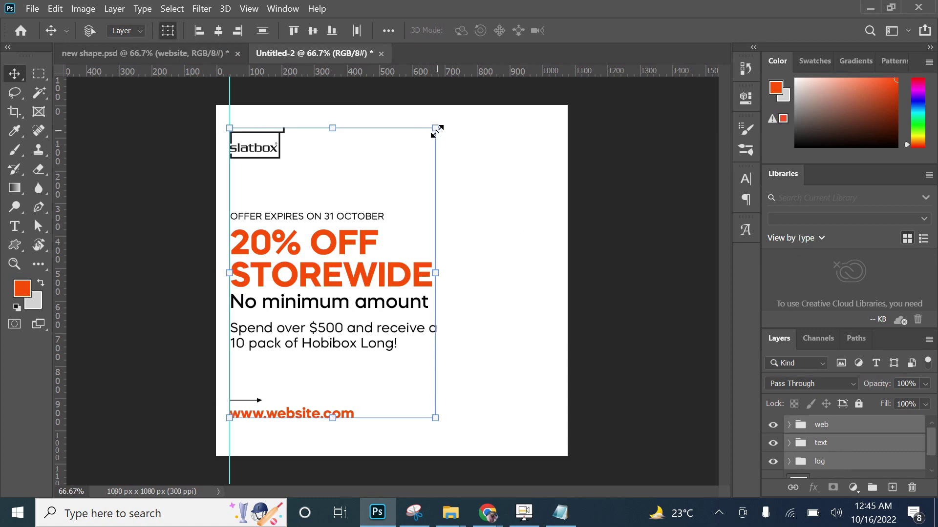
drag(436, 130, 425, 139)
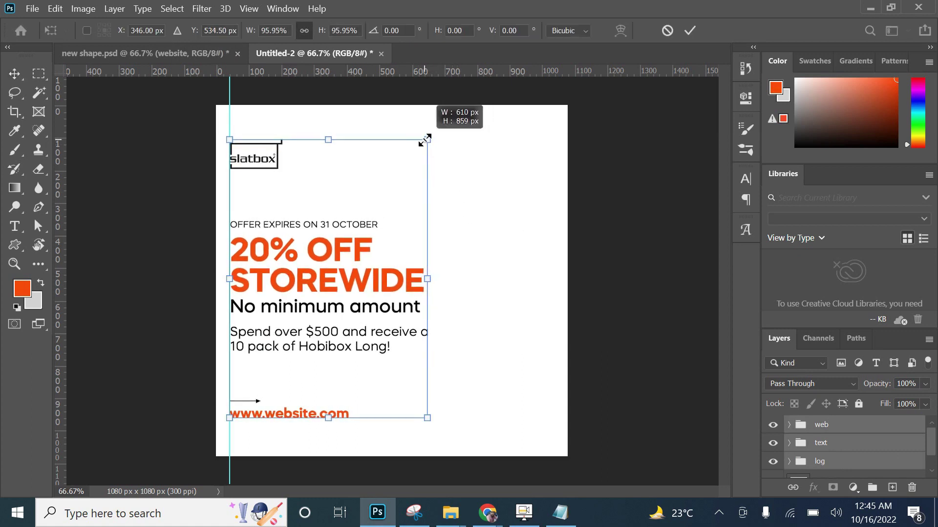
click(689, 31)
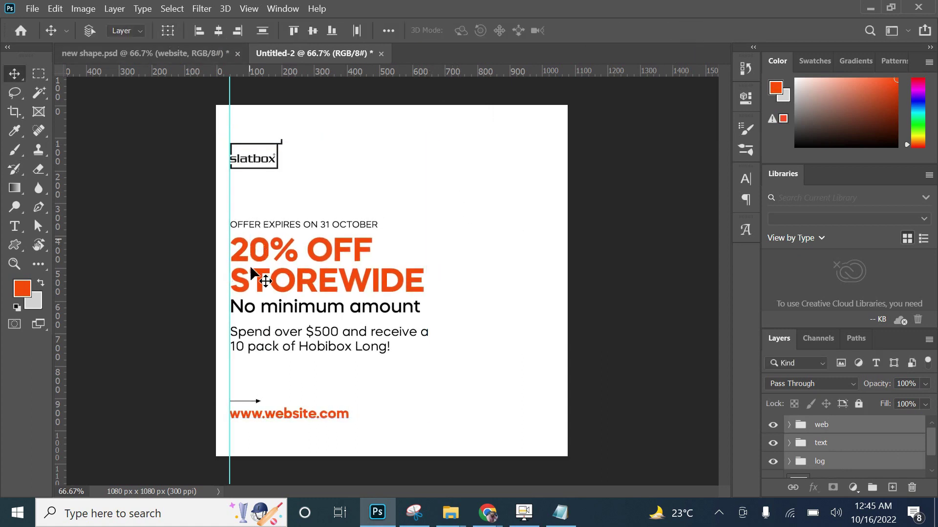
drag(250, 268, 59, 279)
Shrink the column again to about 94% and settle it just inside the left margin.
click(168, 31)
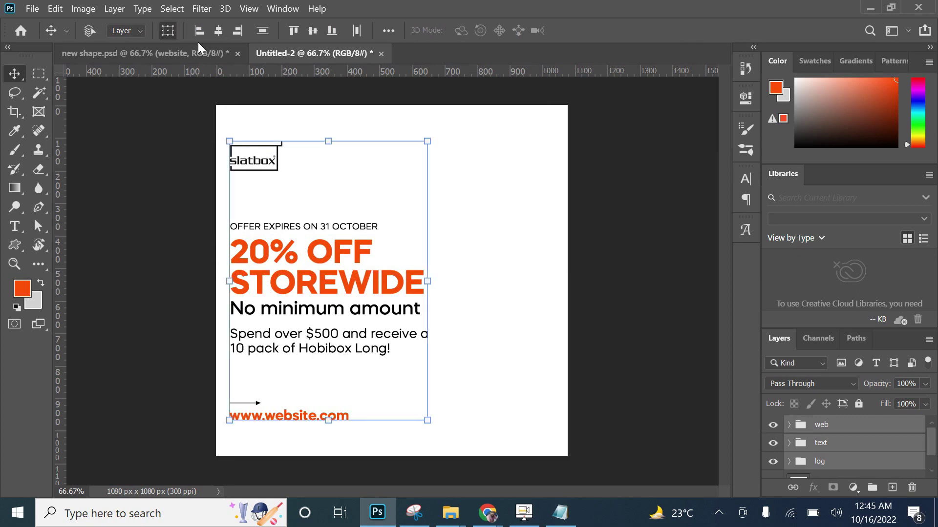
drag(426, 142, 420, 147)
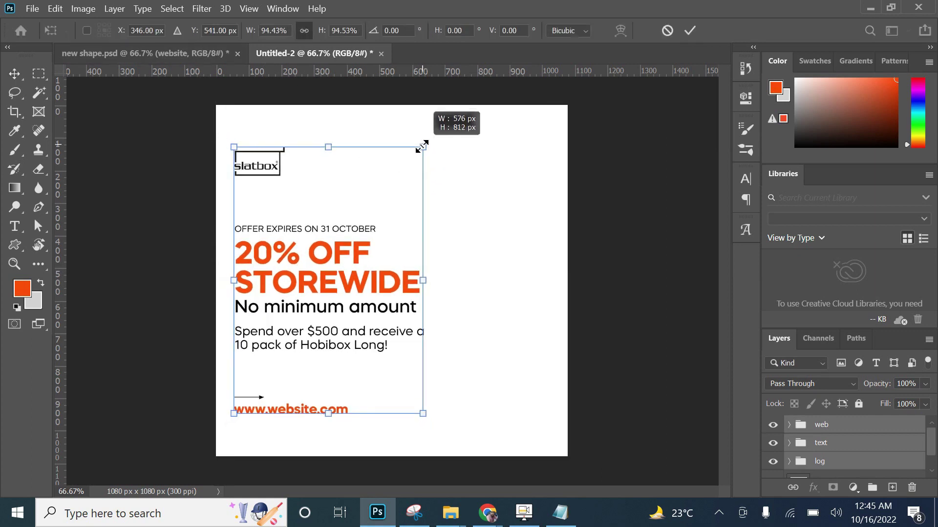
click(690, 29)
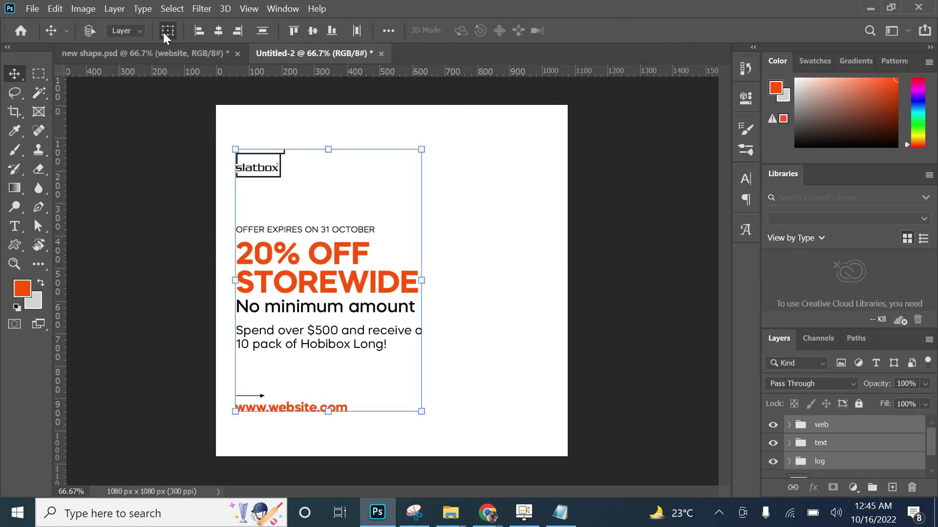
drag(282, 261, 279, 265)
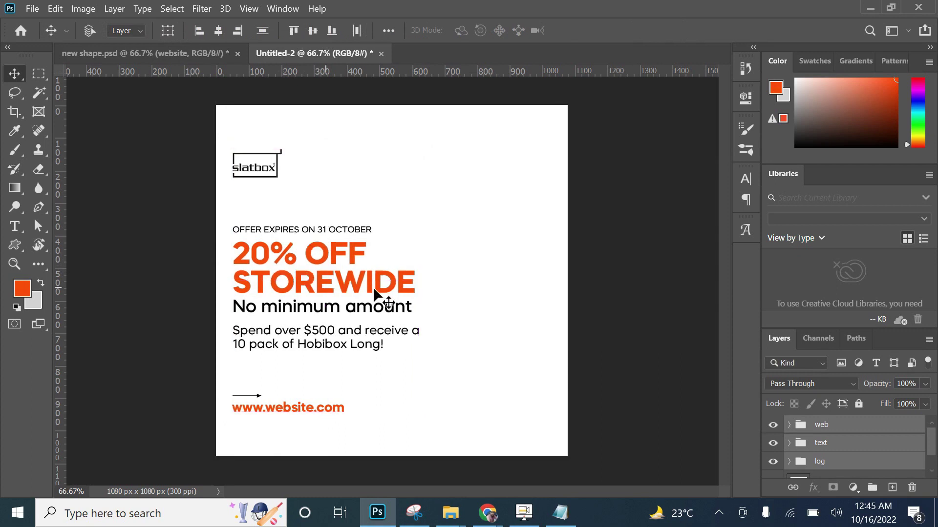
click(856, 429)
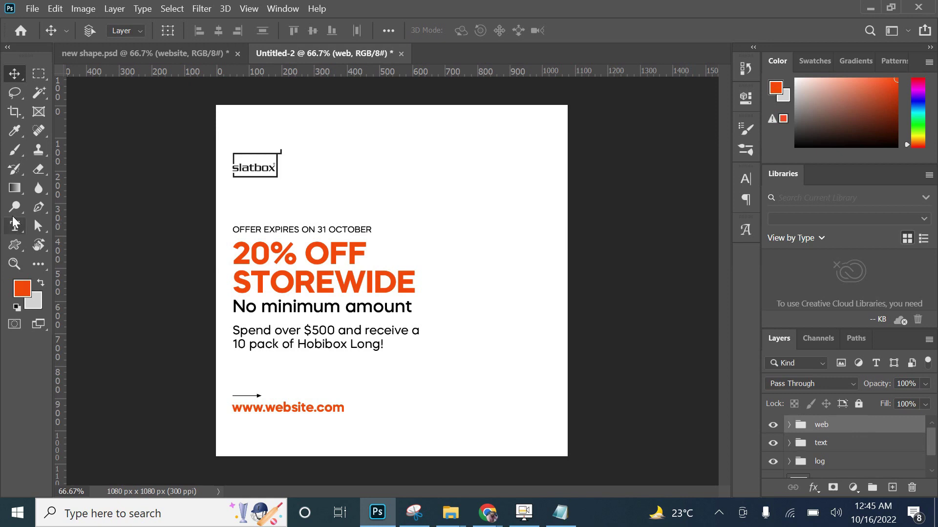
Draw a tall rounded rectangle on the right with all corner radii 184 px.
click(16, 245)
right_click(16, 244)
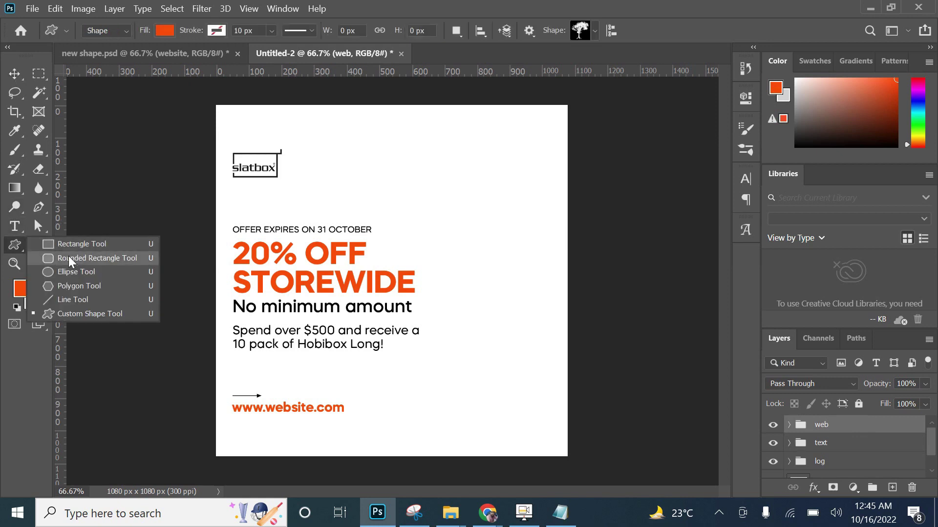
key(Escape)
drag(416, 171, 543, 393)
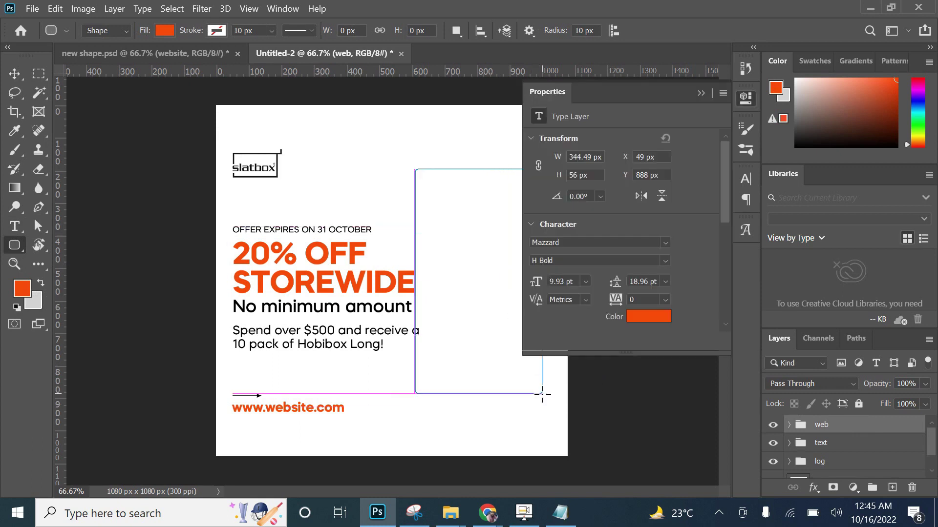
drag(539, 241, 649, 237)
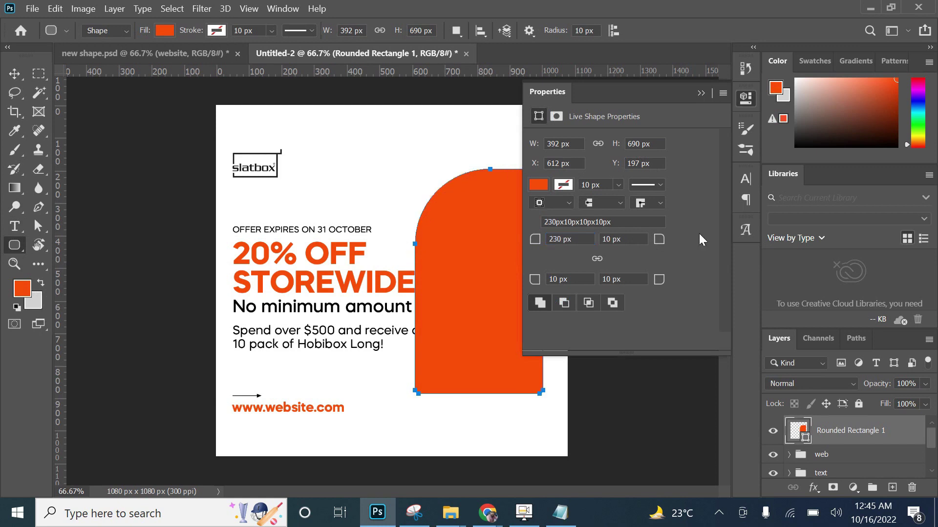
key(ctrl+z)
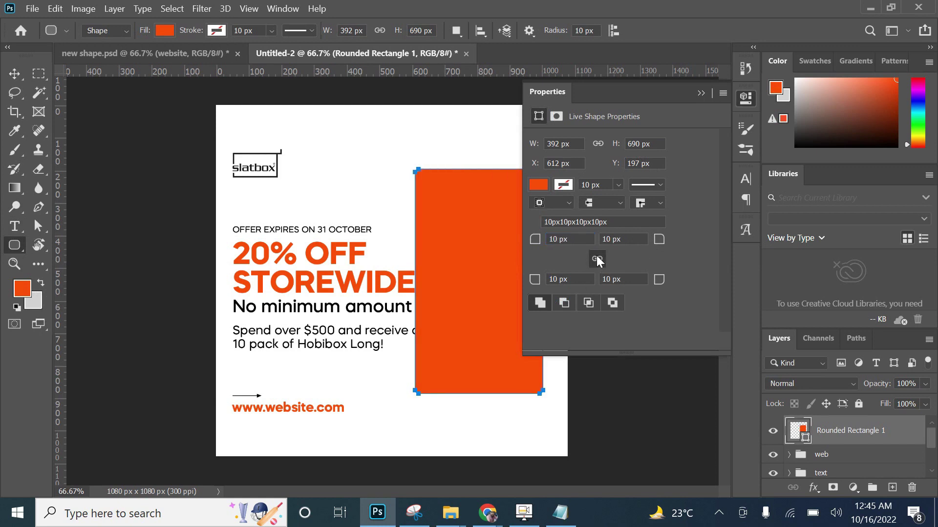
mouse_move(534, 242)
mouse_down()
mouse_move(675, 242)
mouse_move(663, 244)
mouse_up()
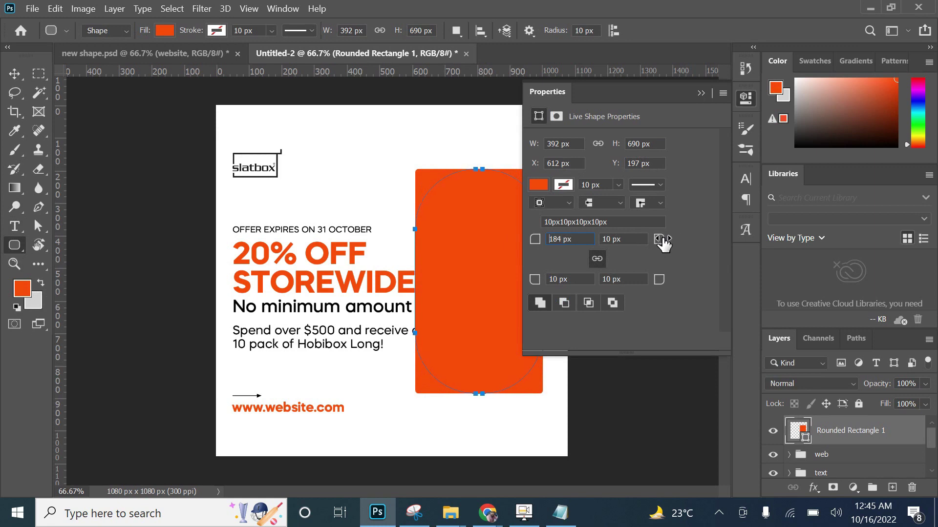
click(657, 238)
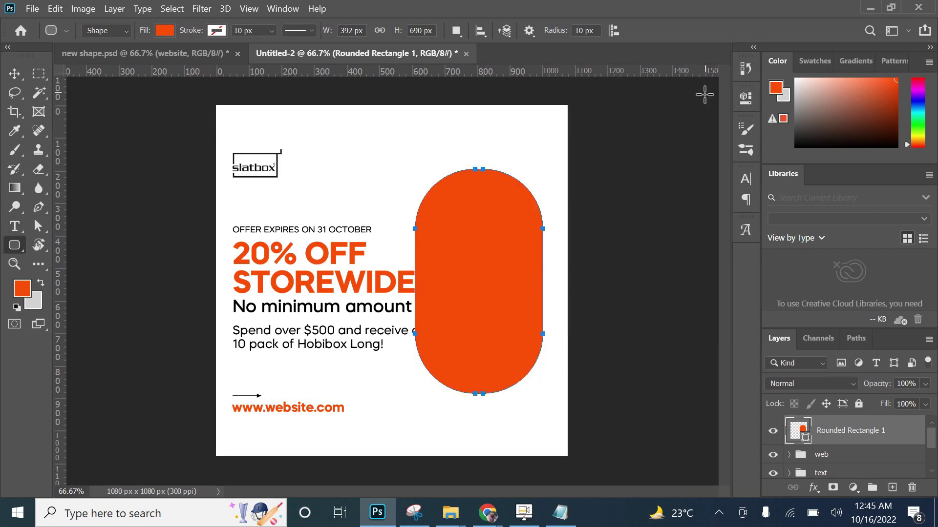
click(701, 92)
Move the pill right and slightly down, aligning it against the guides.
click(14, 73)
drag(455, 272, 471, 280)
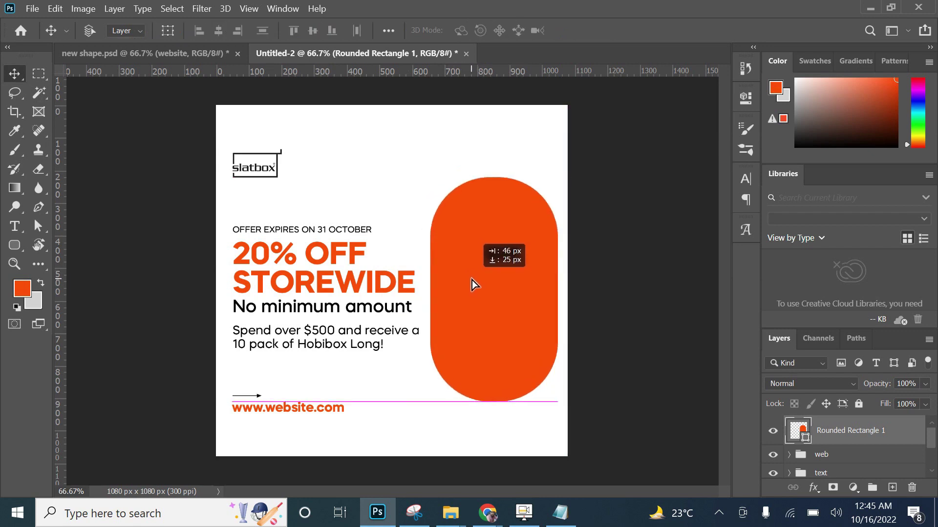
drag(471, 280, 470, 281)
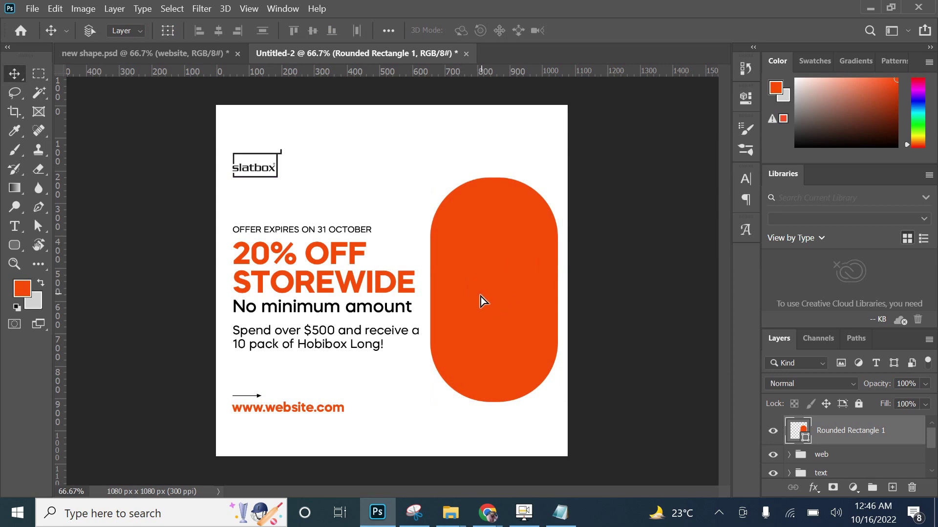
Nudge the web, text and log column a few pixels left, and the pill slightly left.
click(481, 296)
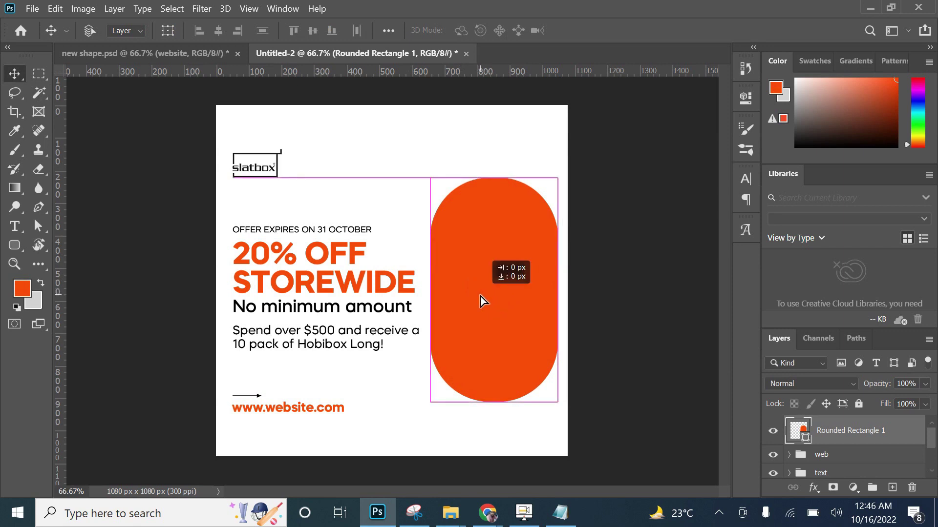
click(840, 461)
scroll(835, 454, down, 2)
shift+click(827, 446)
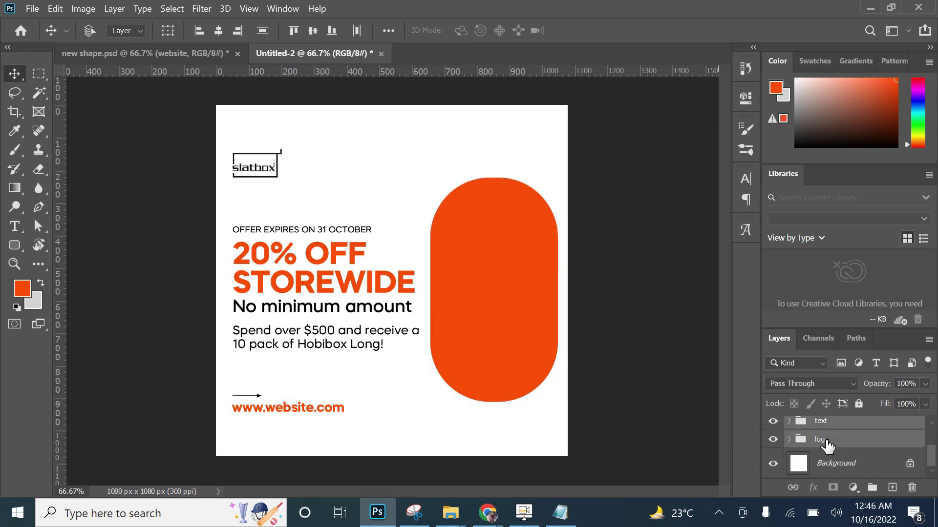
scroll(826, 446, up, 1)
key(Left)
key(Left)
key(Left)
key(Left)
key(Left)
key(Left)
key(Left)
key(Left)
key(Left)
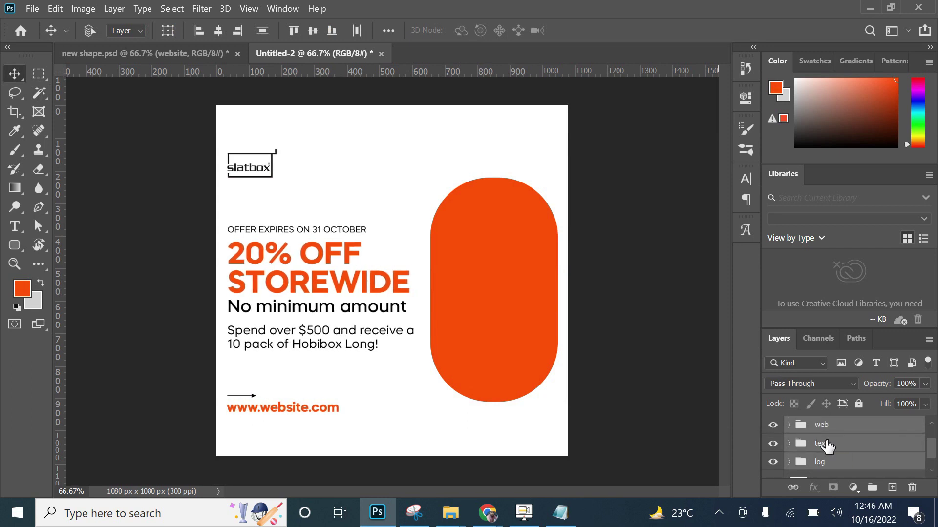
key(Left)
key(Left)
key(Left)
key(Left)
key(Left)
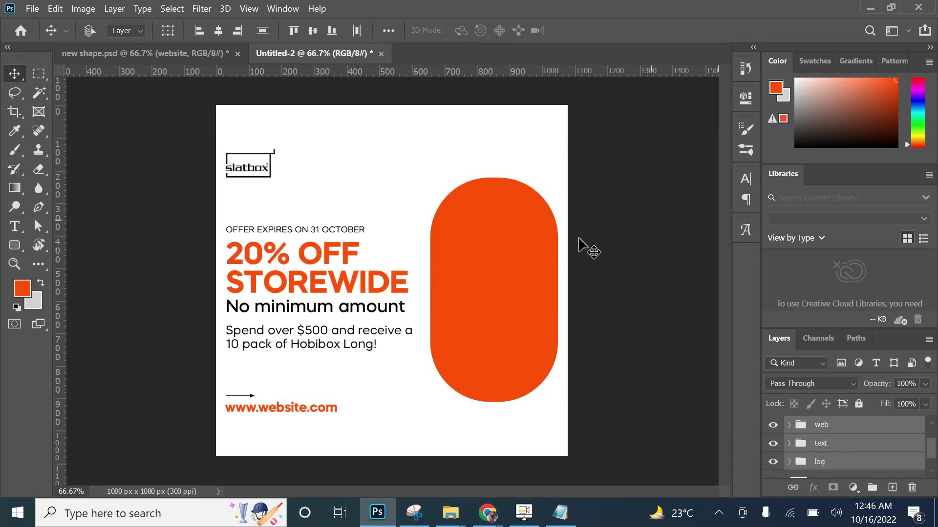
click(491, 302)
key(Left)
key(Left)
key(Left)
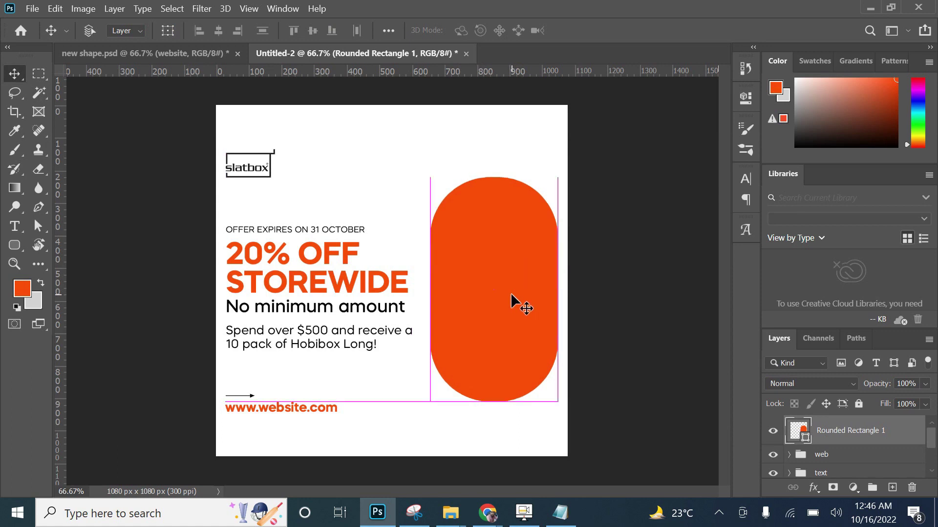
key(Left)
key(Left)
key(Left)
key(Left)
key(Left)
key(Left)
key(Left)
key(Left)
key(Left)
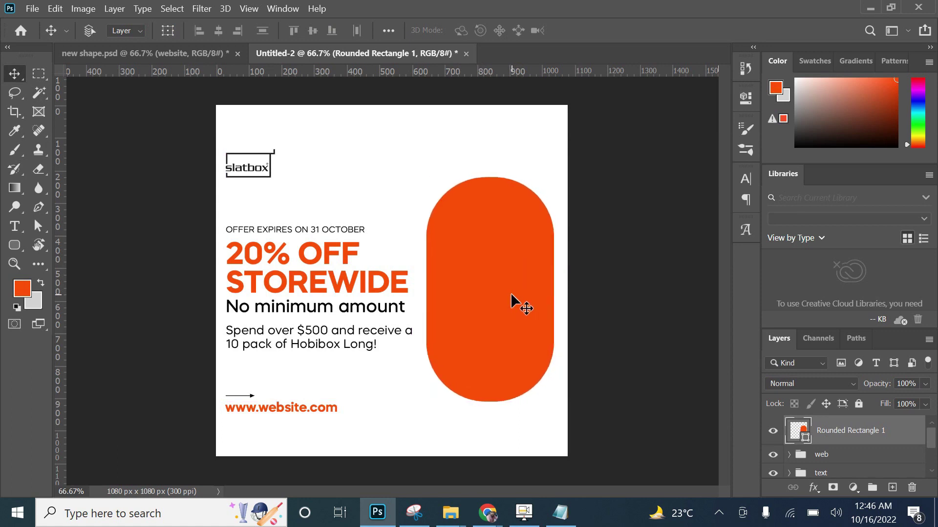
Stretch the pill taller and recentre it, then drag in the Shelfbox photo from Downloads.
click(168, 30)
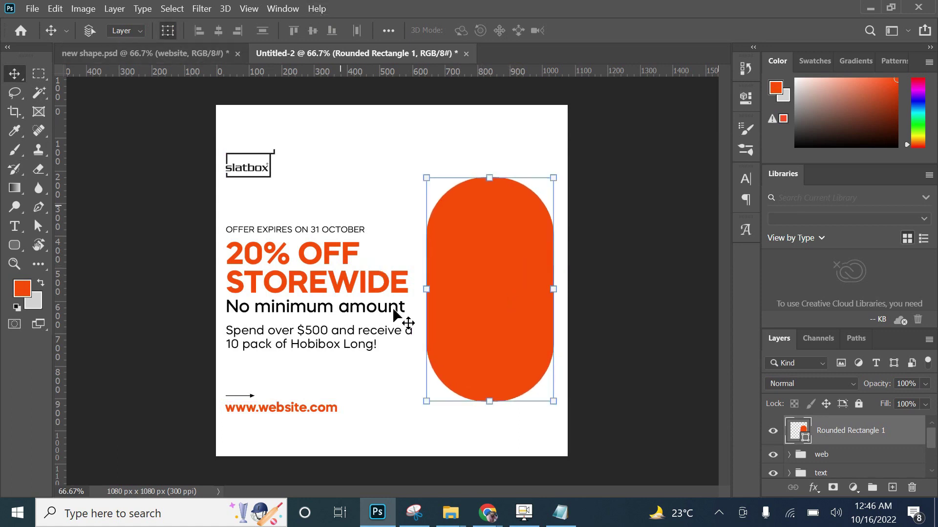
drag(494, 398, 490, 408)
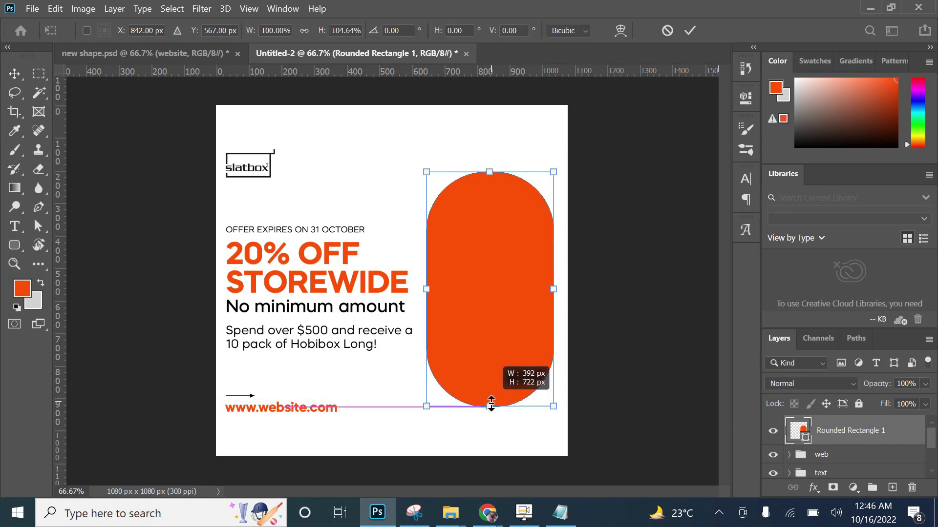
drag(483, 318, 483, 315)
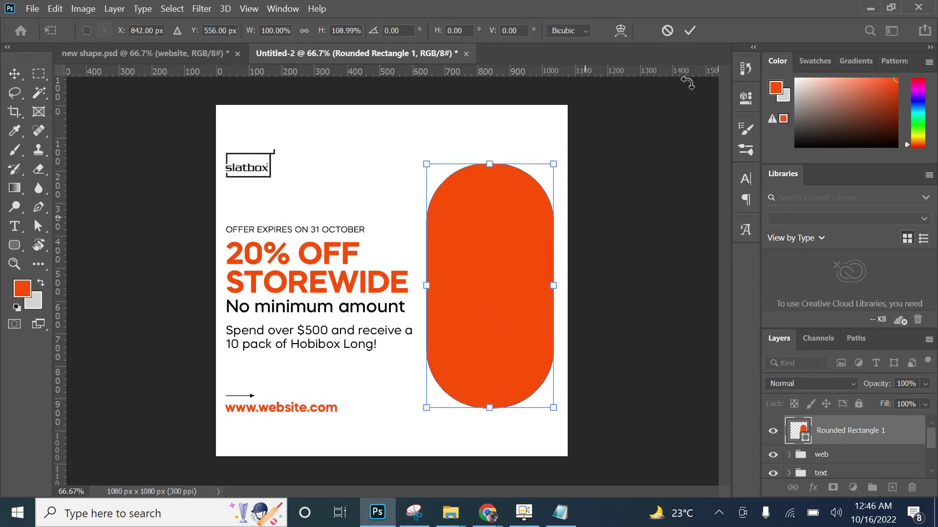
click(690, 32)
click(164, 25)
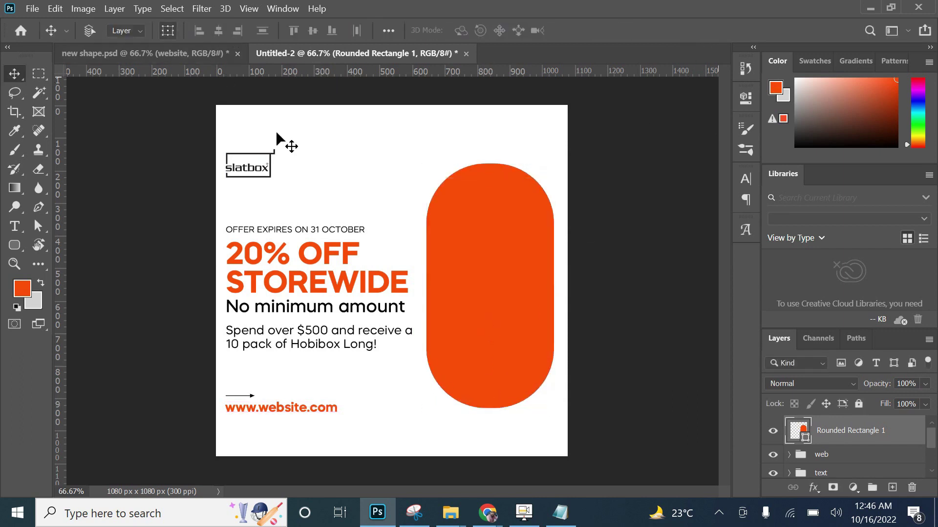
click(449, 513)
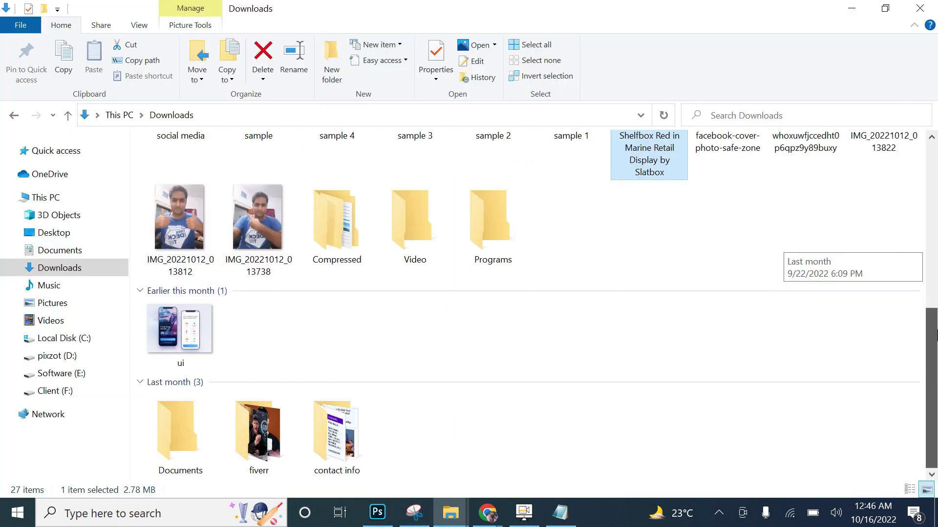
mouse_move(649, 147)
mouse_down()
mouse_move(660, 207)
mouse_move(450, 415)
mouse_move(502, 314)
mouse_move(561, 246)
mouse_up()
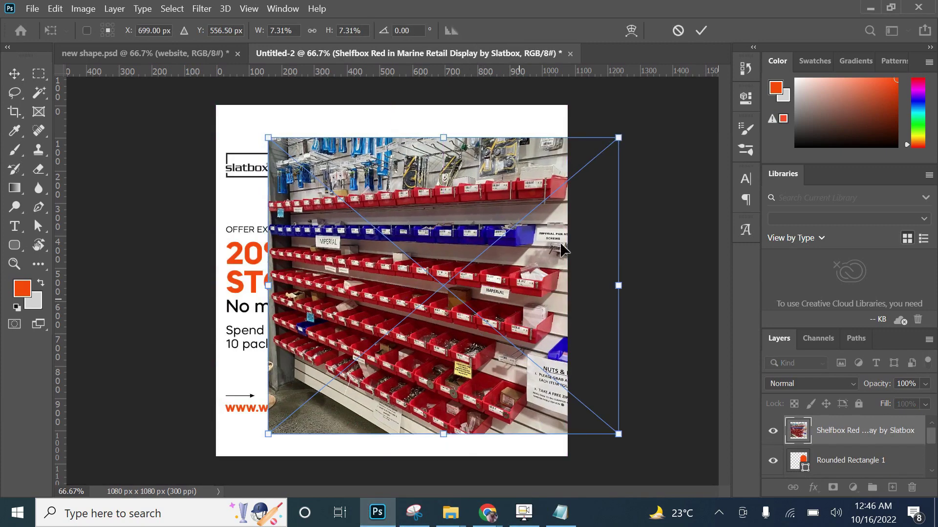
Place the Shelfbox photo over the pill and clip it into Rounded Rectangle 1.
click(701, 31)
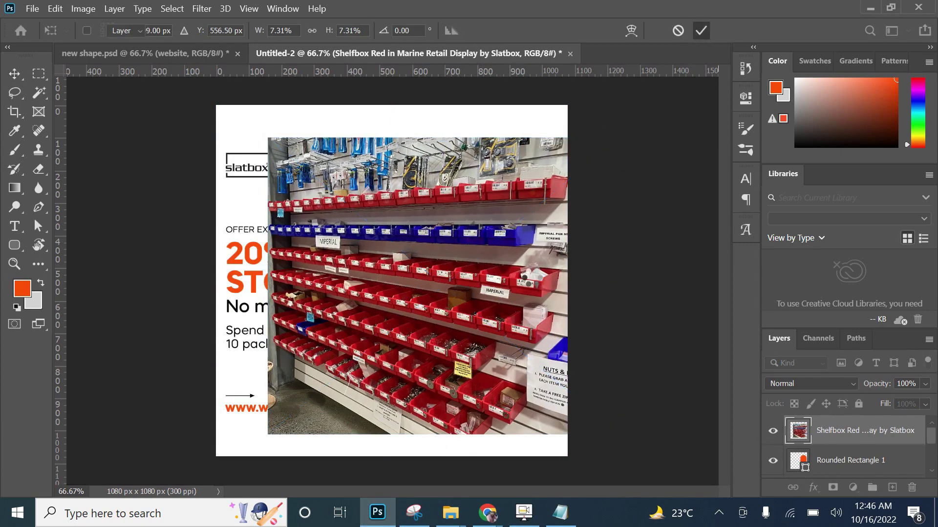
mouse_move(531, 279)
mouse_down()
mouse_move(557, 273)
mouse_move(543, 272)
mouse_up()
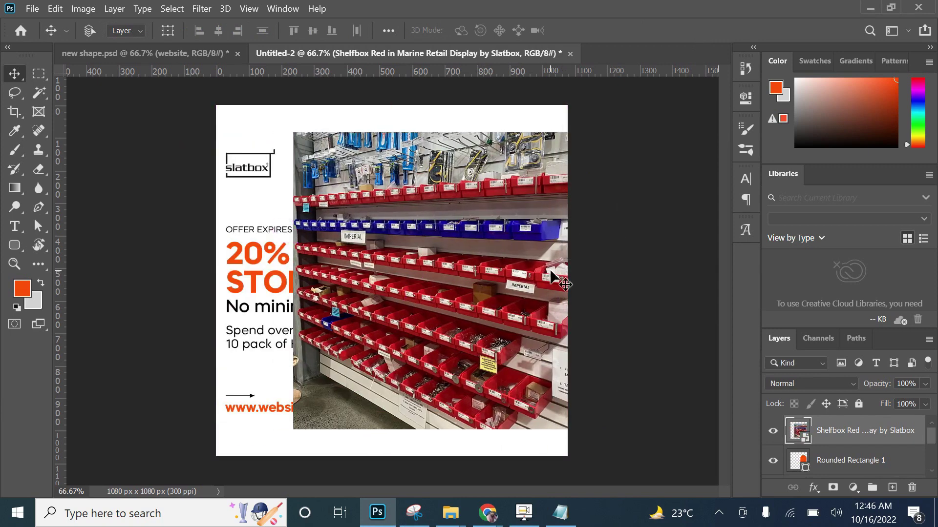
scroll(820, 441, down, 2)
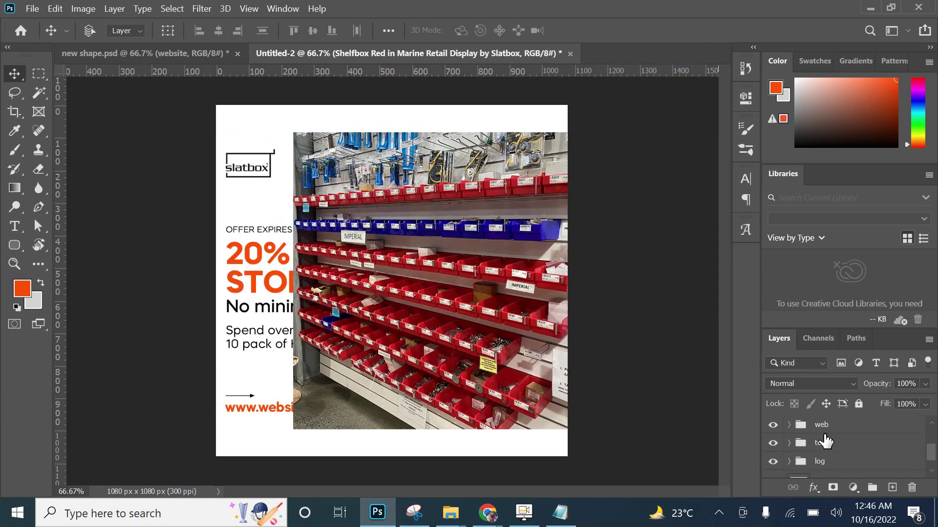
scroll(823, 447, up, 1)
click(824, 442)
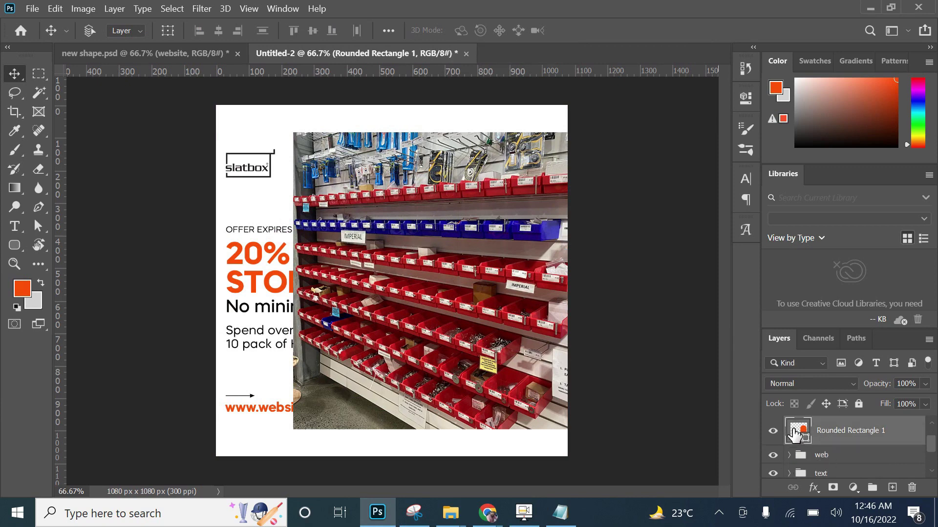
scroll(811, 442, up, 1)
click(772, 431)
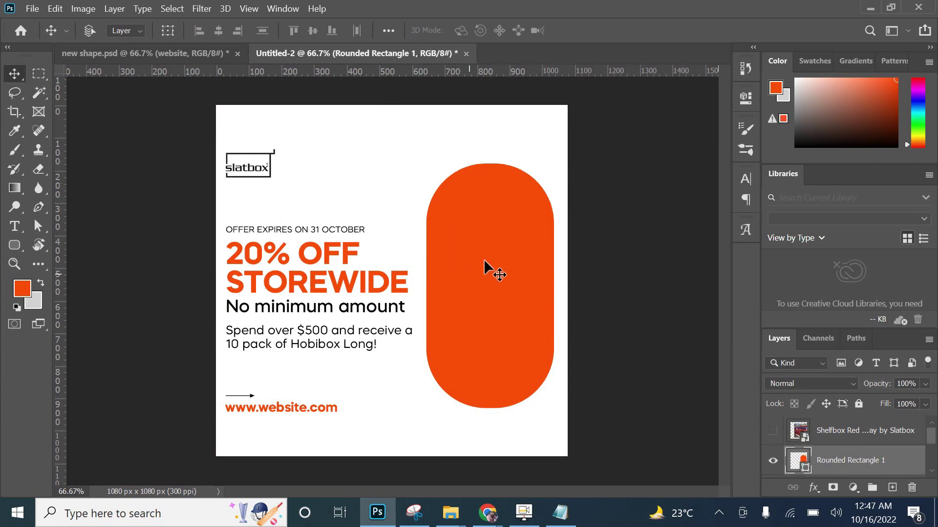
click(781, 430)
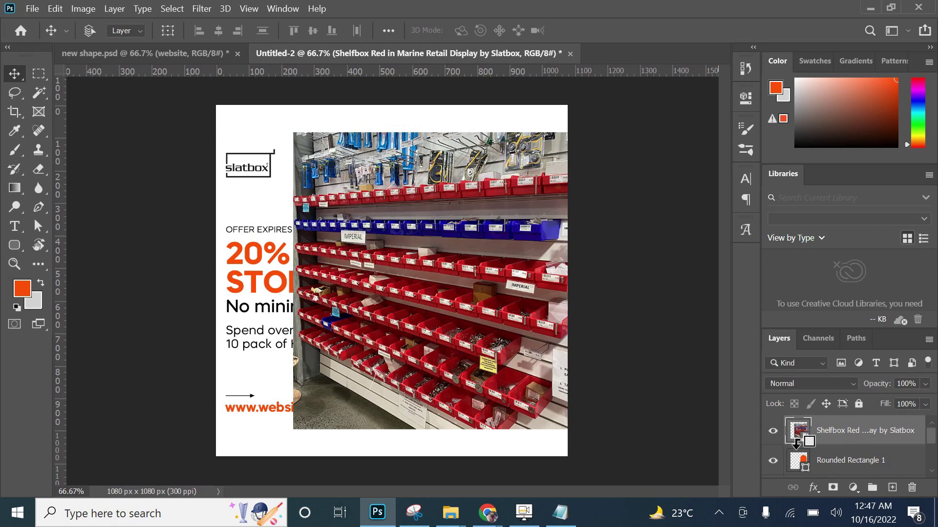
alt+click(796, 443)
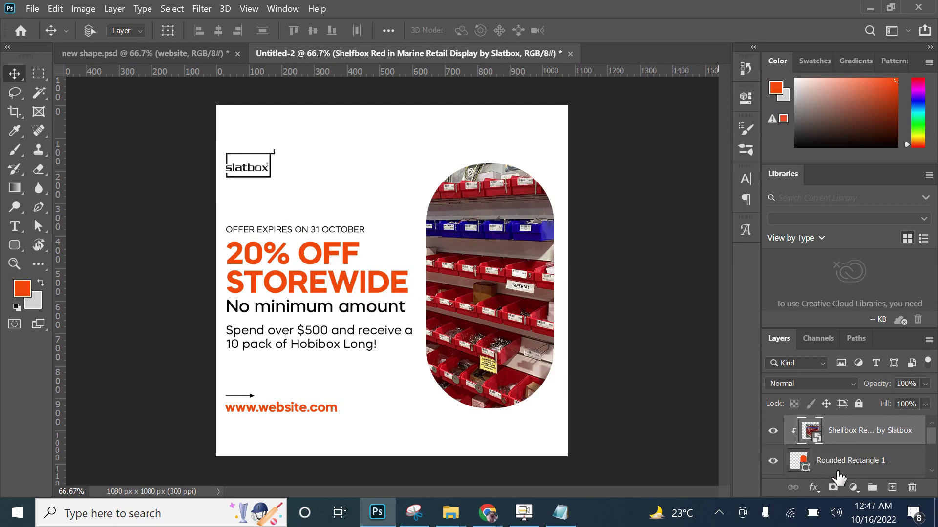
Duplicate Rounded Rectangle 1 with Ctrl+J and reselect the original pill for transforming.
scroll(851, 466, down, 1)
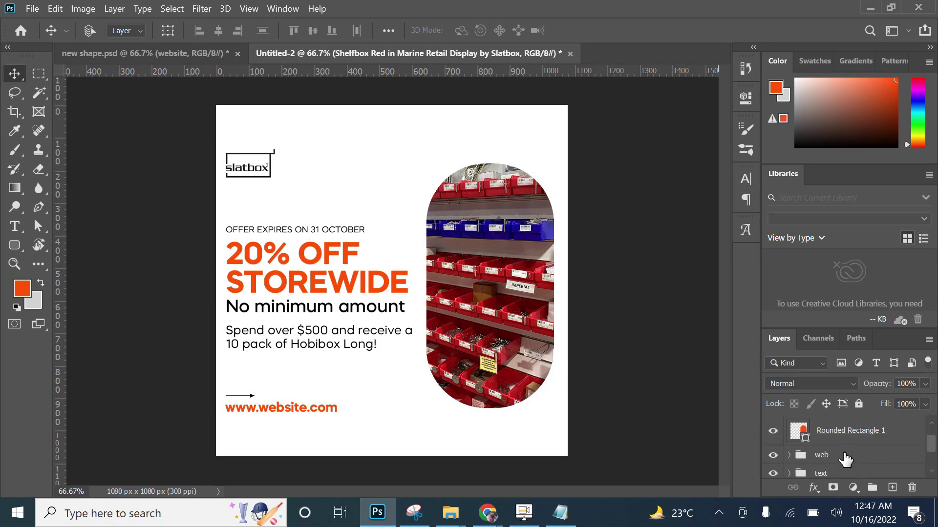
click(844, 432)
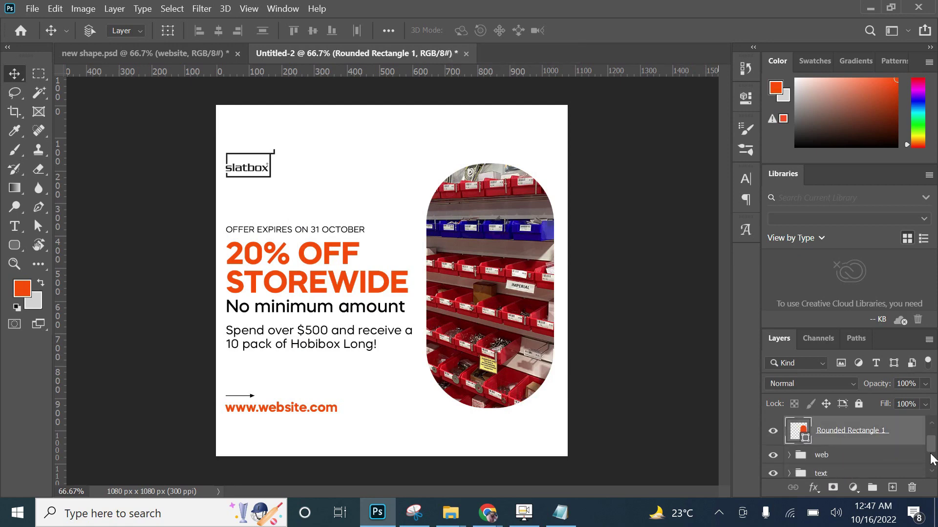
scroll(931, 459, up, 1)
key(ctrl+j)
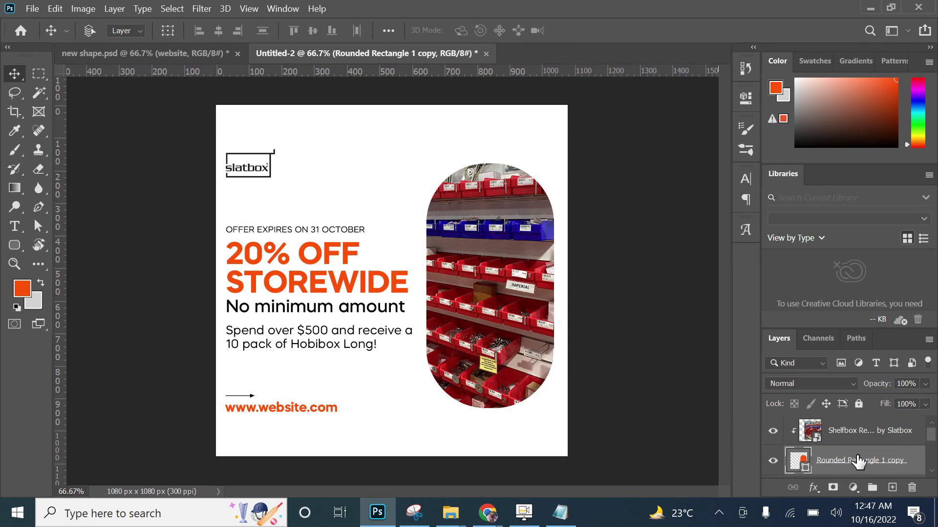
scroll(859, 461, down, 1)
scroll(830, 456, down, 1)
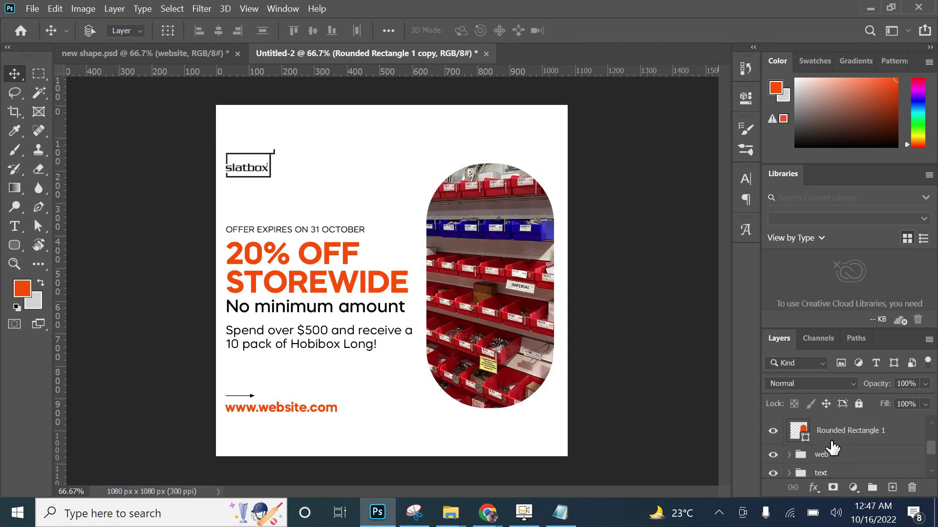
click(833, 442)
scroll(832, 449, up, 1)
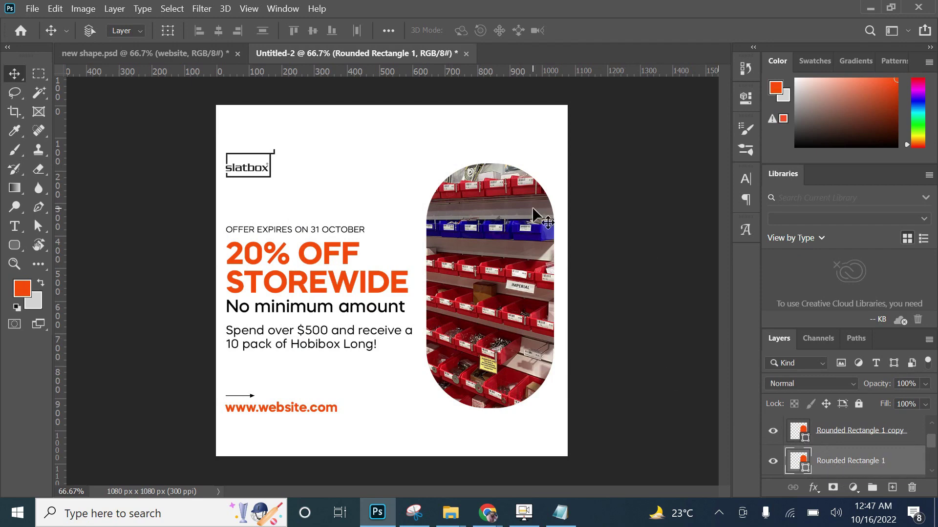
click(168, 31)
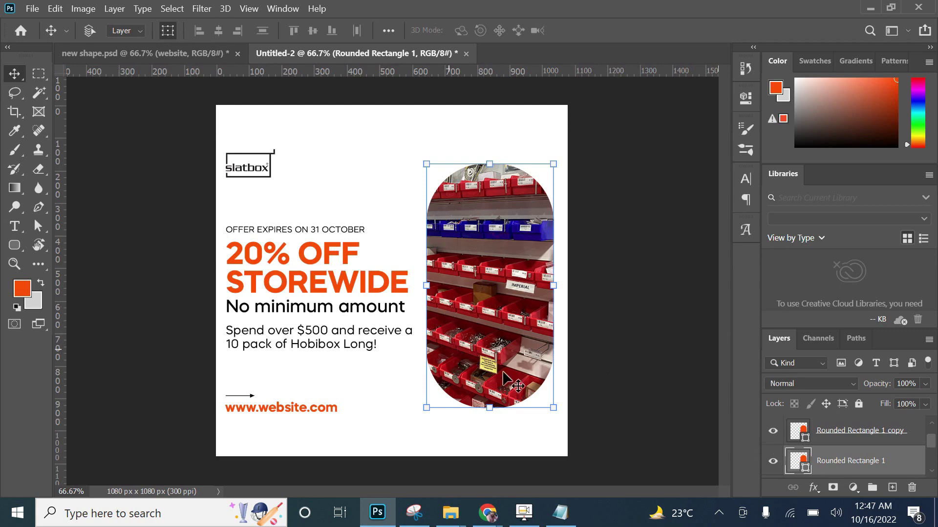
Scale the lower pill to about 112% × 109% as an orange frame around the photo.
drag(552, 407, 558, 415)
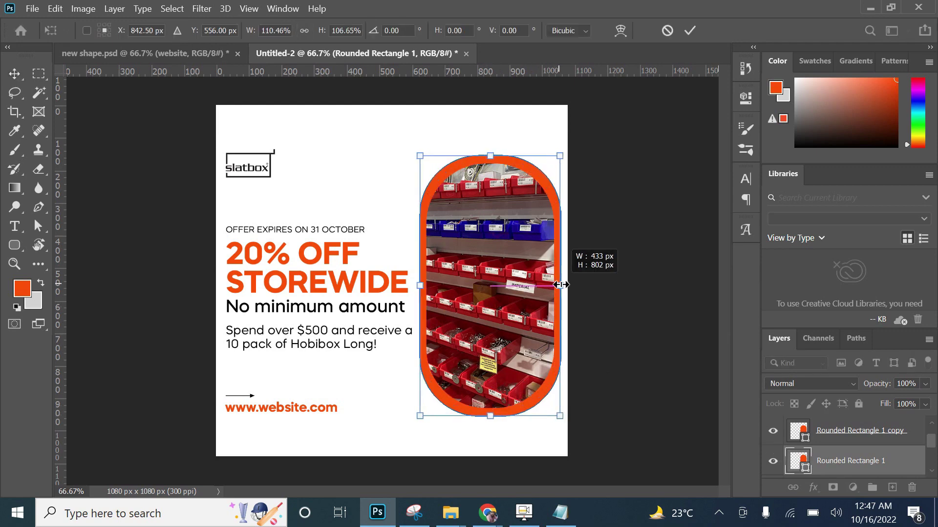
drag(557, 282, 560, 285)
drag(491, 417, 490, 419)
click(691, 31)
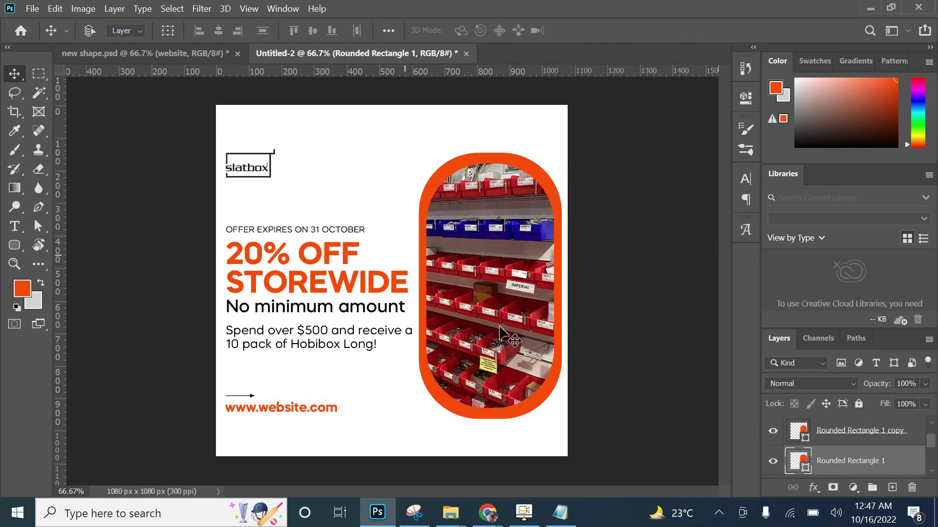
scroll(825, 458, down, 1)
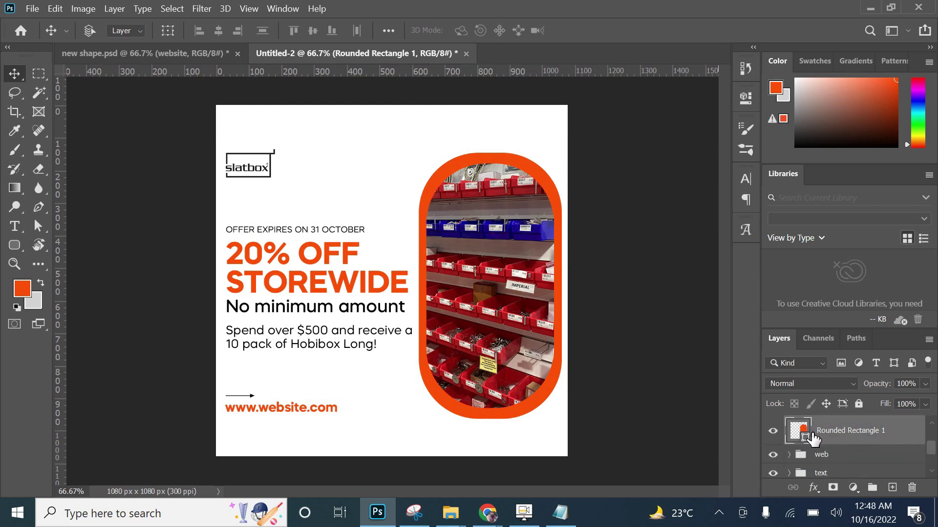
Rasterize the Rounded Rectangle 1 layer into pixels.
right_click(826, 439)
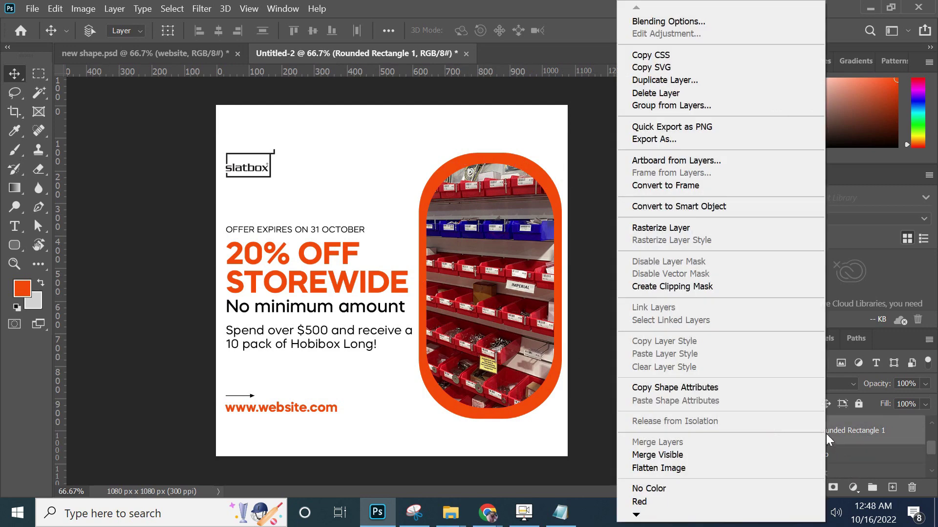
right_click(869, 432)
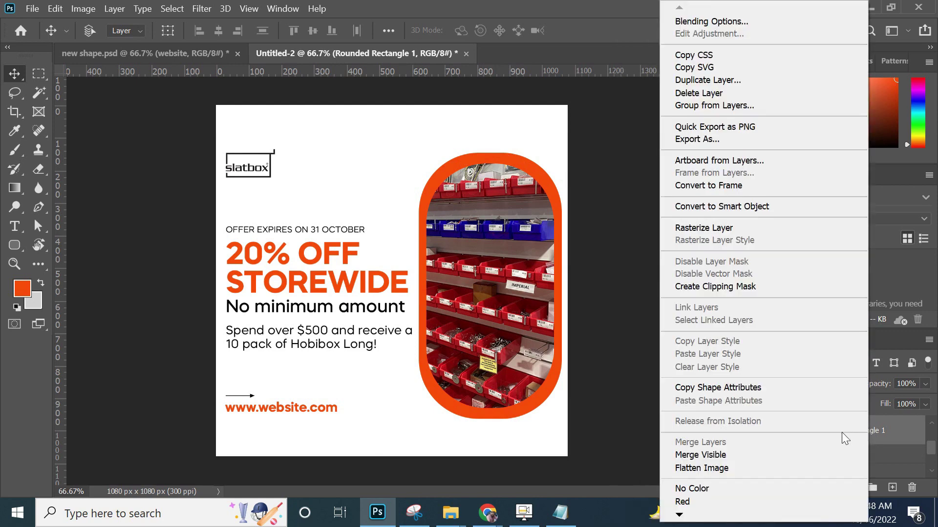
click(681, 228)
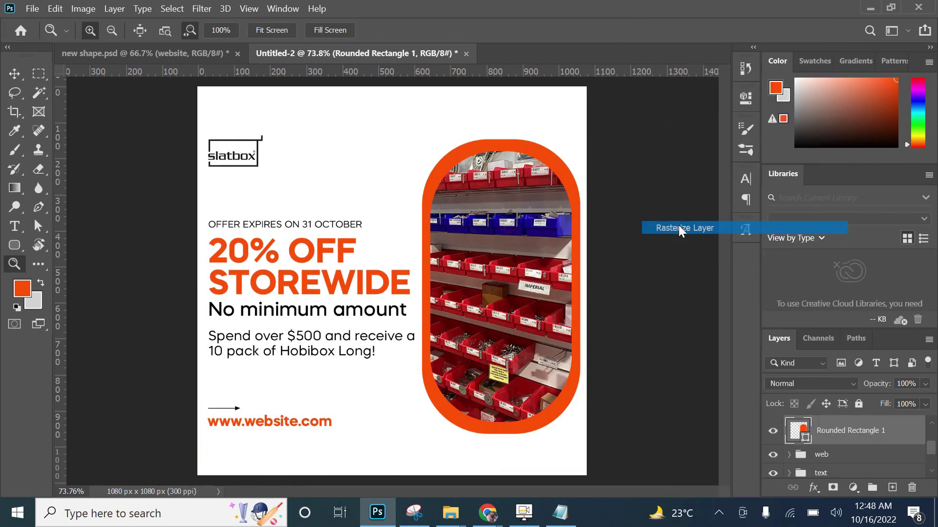
key(m)
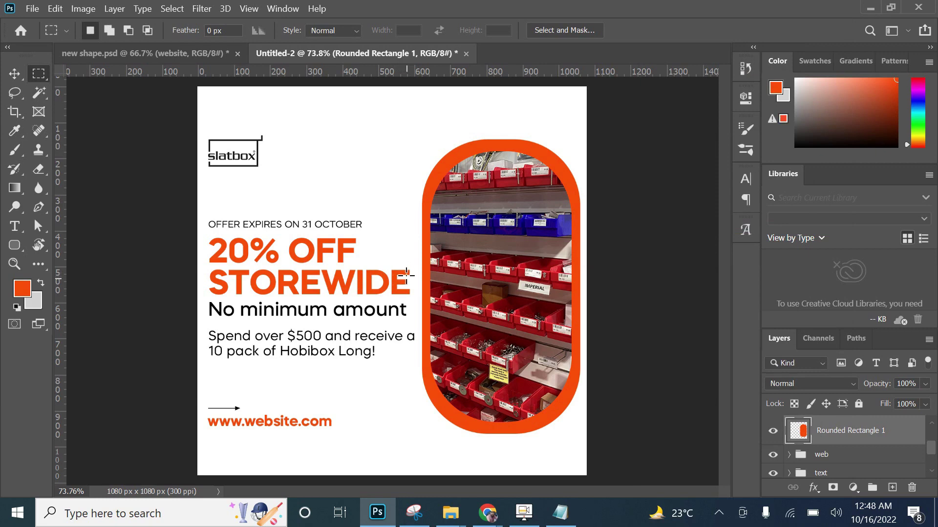
Marquee the lower part of the orange frame and cut it out.
drag(406, 275, 398, 311)
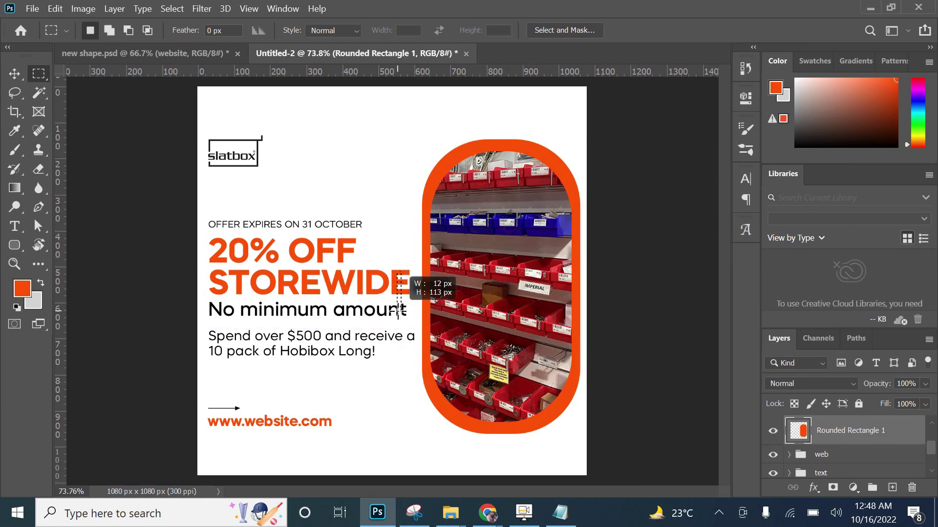
click(45, 75)
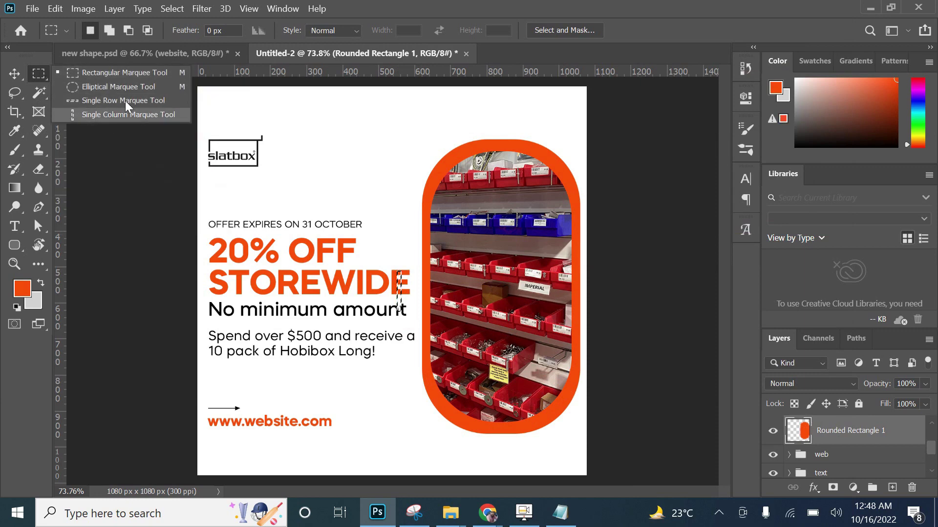
click(113, 75)
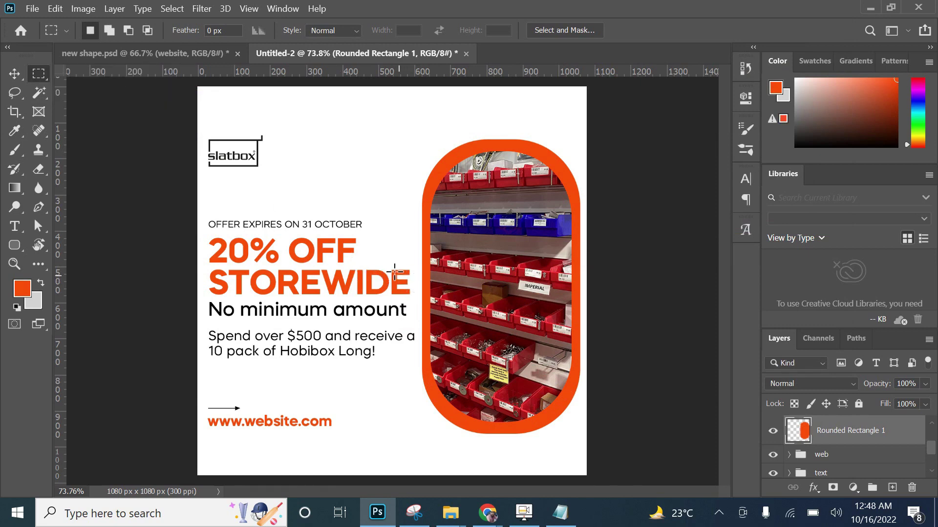
mouse_move(387, 256)
mouse_down()
mouse_move(608, 453)
mouse_move(603, 441)
mouse_up()
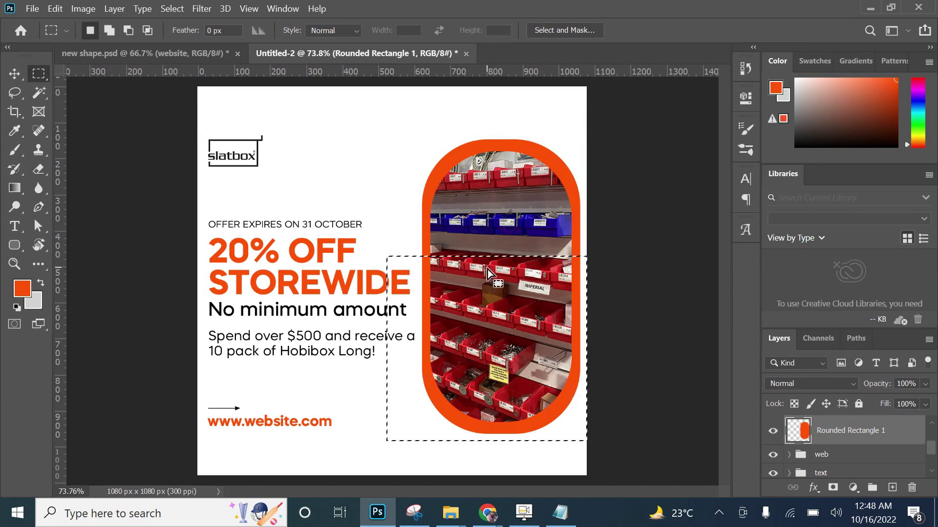
key(ctrl+d)
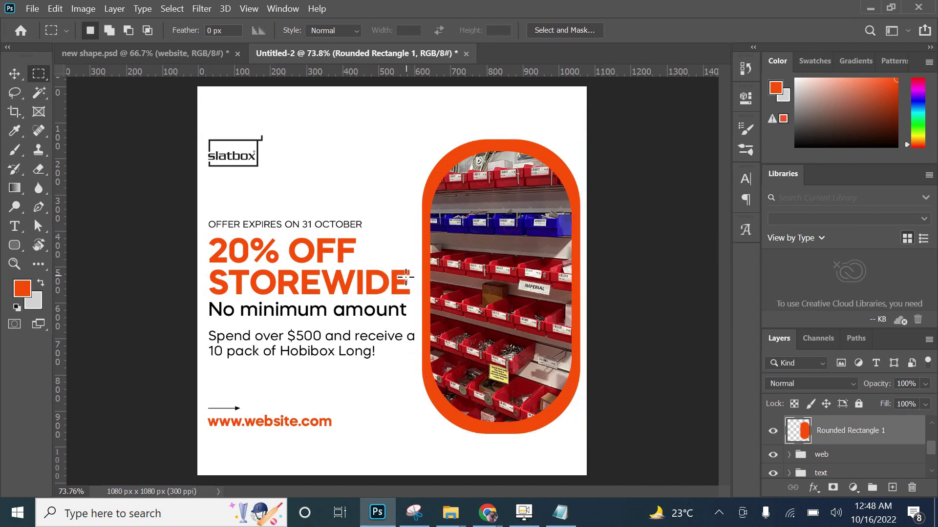
drag(406, 278, 588, 445)
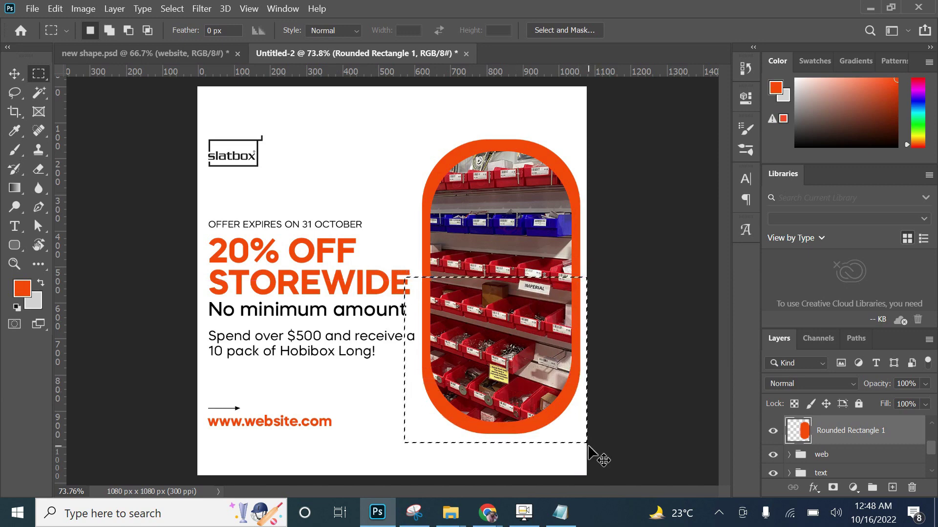
key(ctrl+d)
key(Delete)
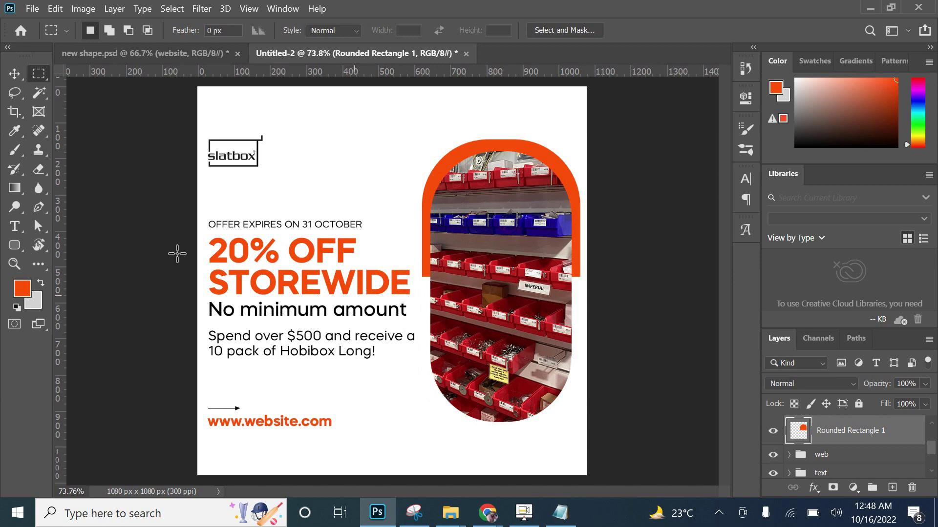
Paste the cut piece as Layer 2 and move it back under the photo.
click(14, 73)
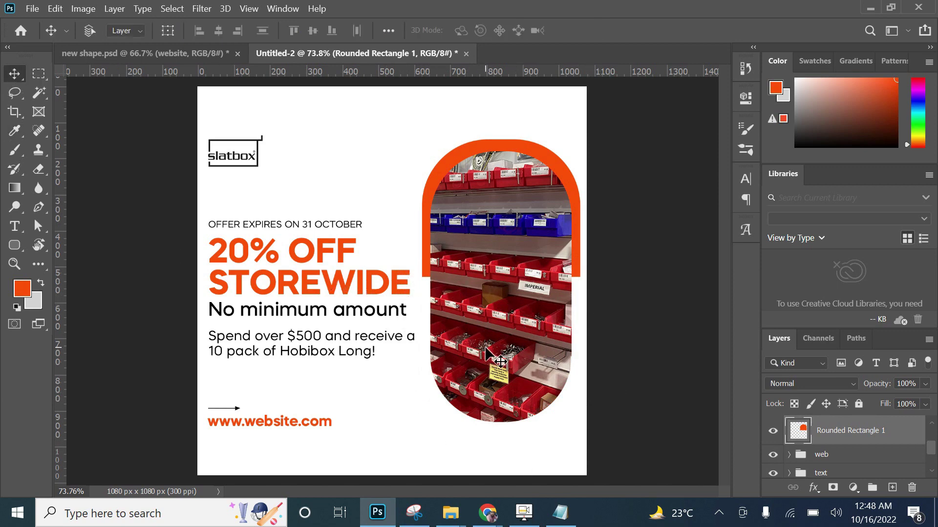
key(ctrl+v)
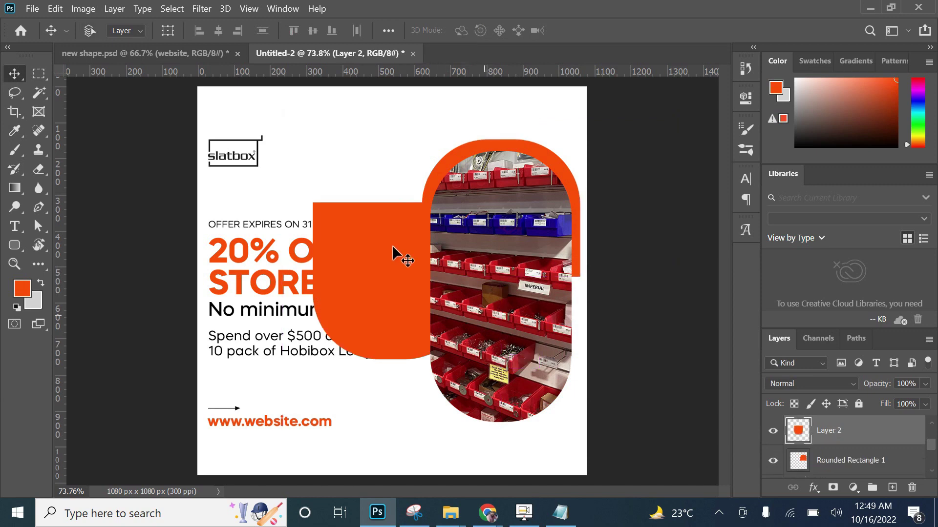
drag(384, 268, 488, 328)
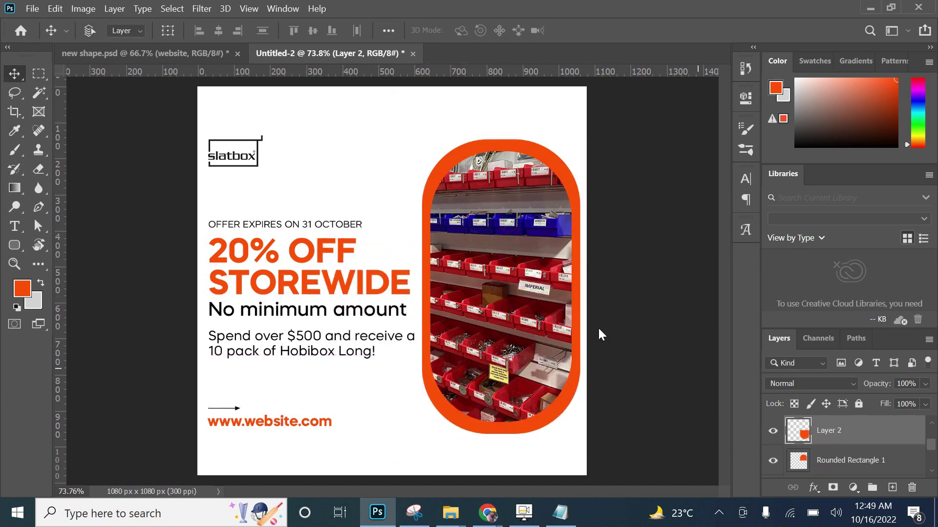
ctrl+click(512, 164)
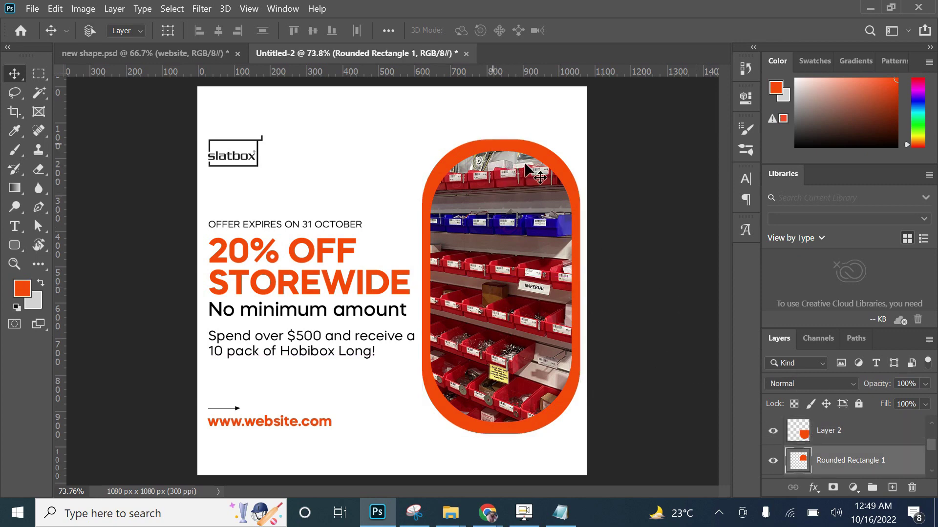
Give Rounded Rectangle 1 a light grey #d3d3d3 Color Overlay effect.
click(813, 487)
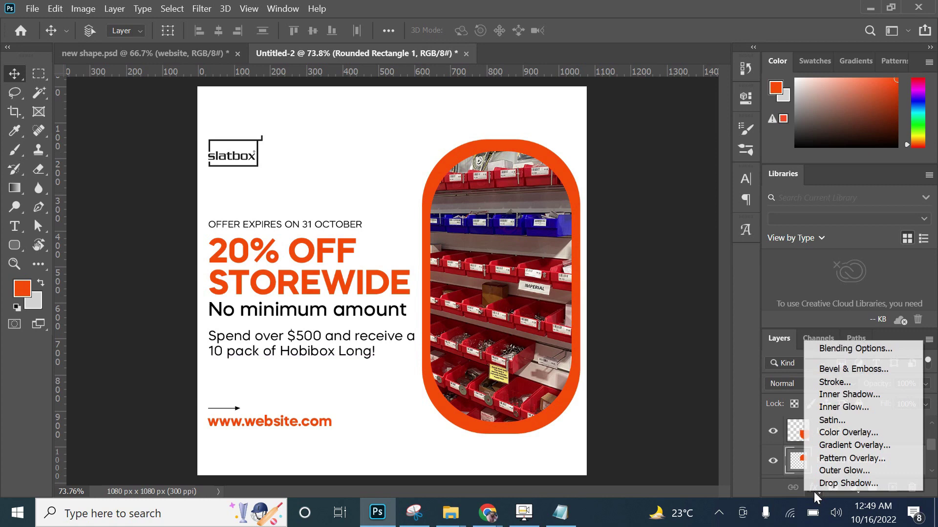
click(849, 432)
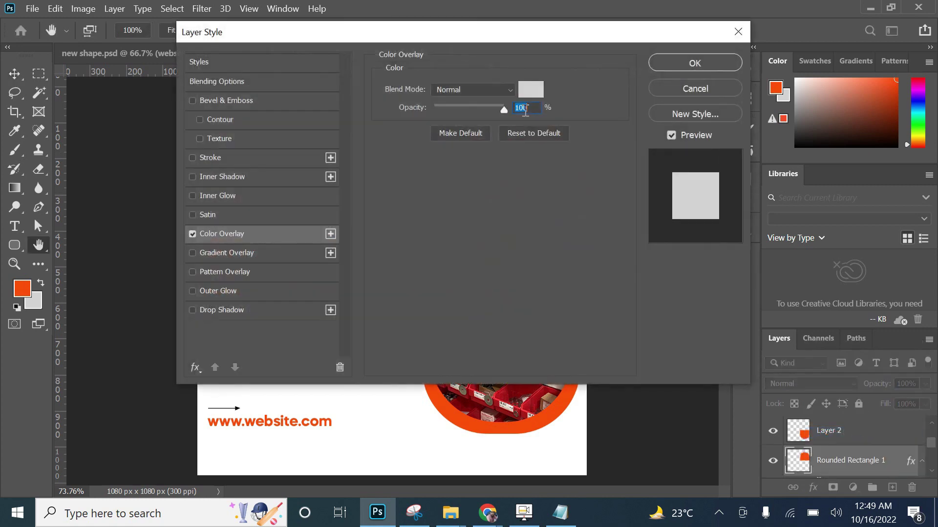
drag(481, 48, 550, 126)
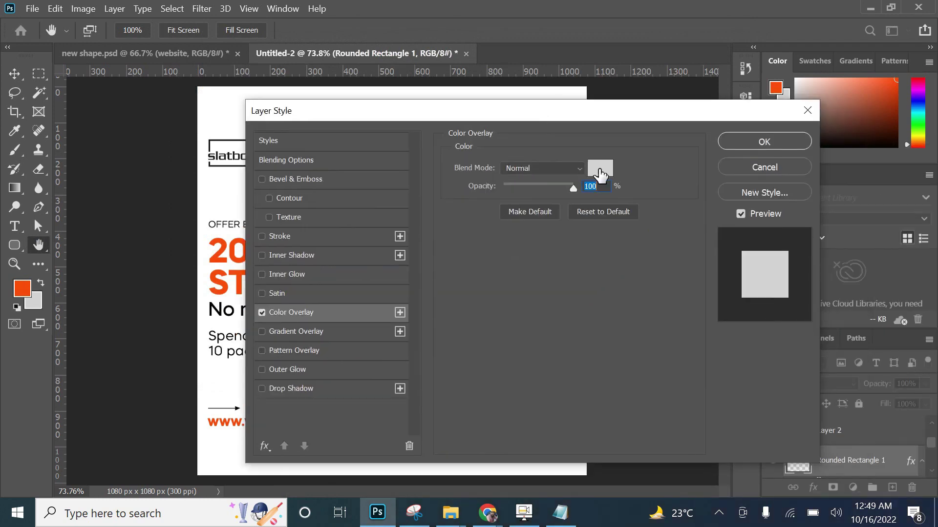
click(600, 169)
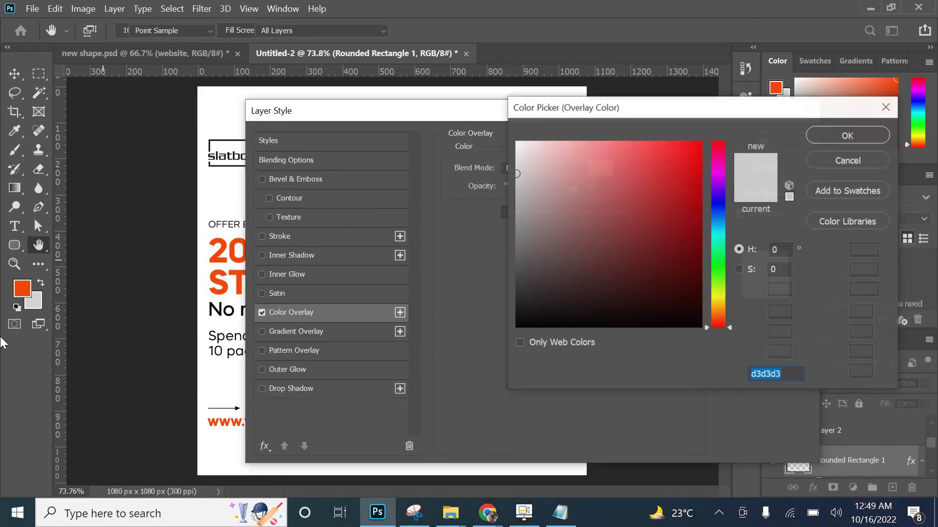
click(854, 135)
click(779, 142)
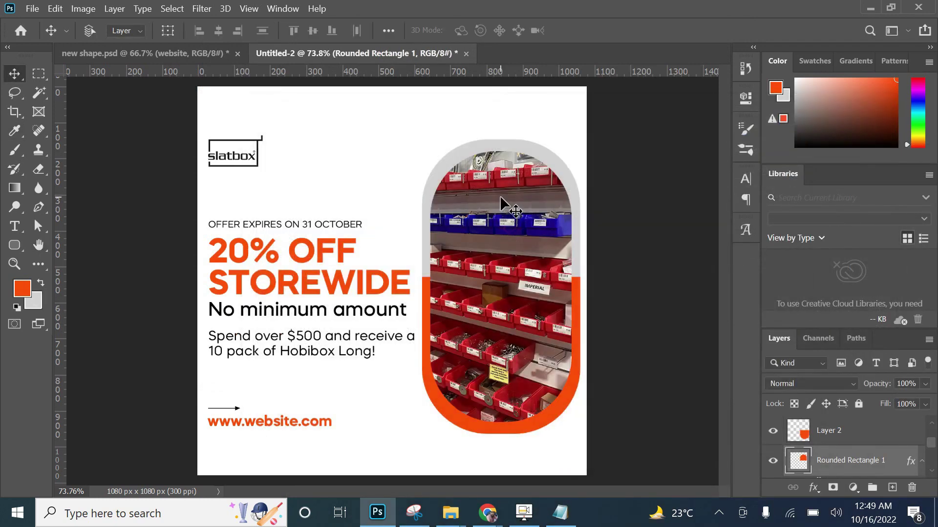
scroll(872, 461, up, 2)
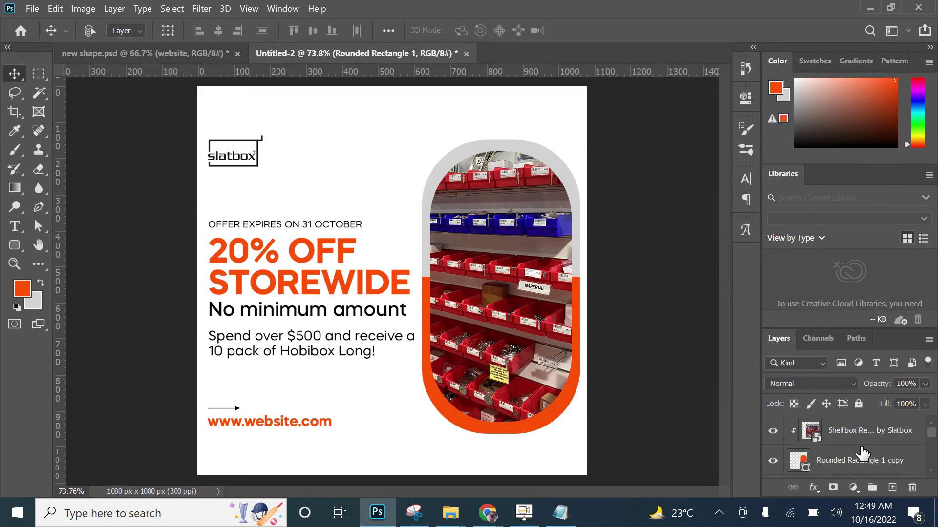
Group the Shelfbox and Rounded Rectangle 1 copy layers into a group named 'image'.
scroll(862, 454, down, 2)
scroll(845, 446, up, 2)
shift+click(847, 437)
key(ctrl+g)
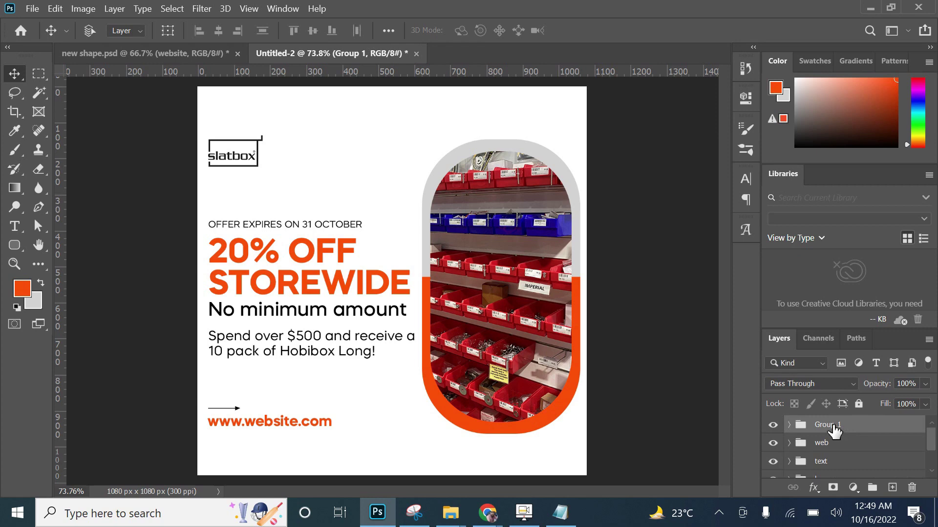
double_click(830, 425)
text(age)
key(Return)
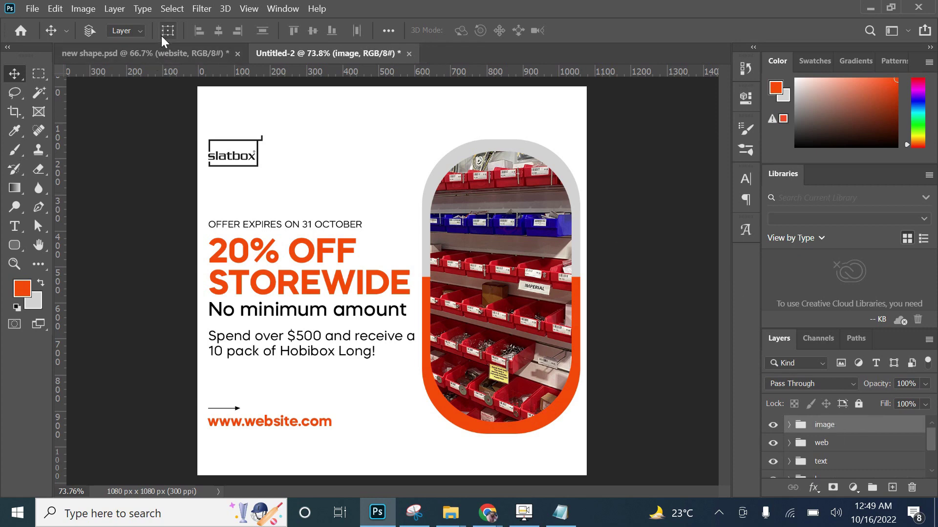
Scale the image group down to about 93% and nudge it 3 px left.
click(166, 33)
drag(672, 117, 660, 127)
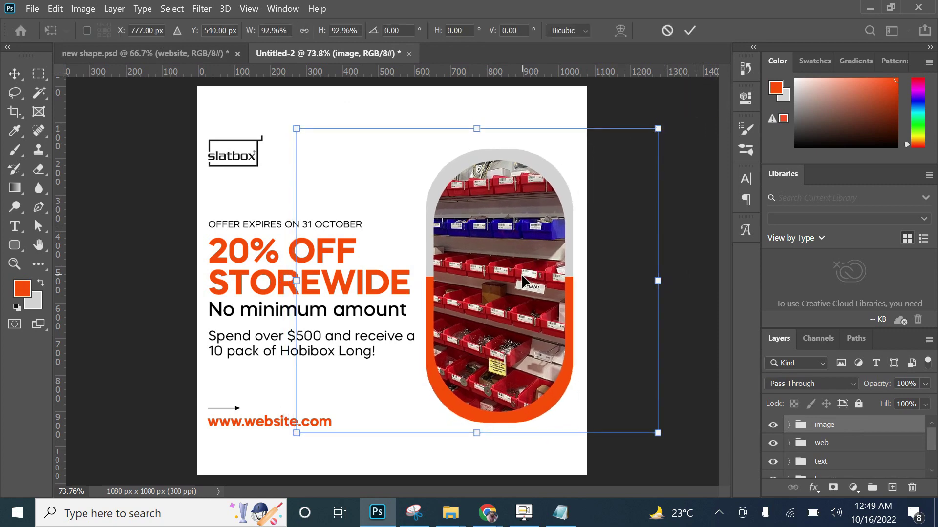
drag(521, 276, 520, 276)
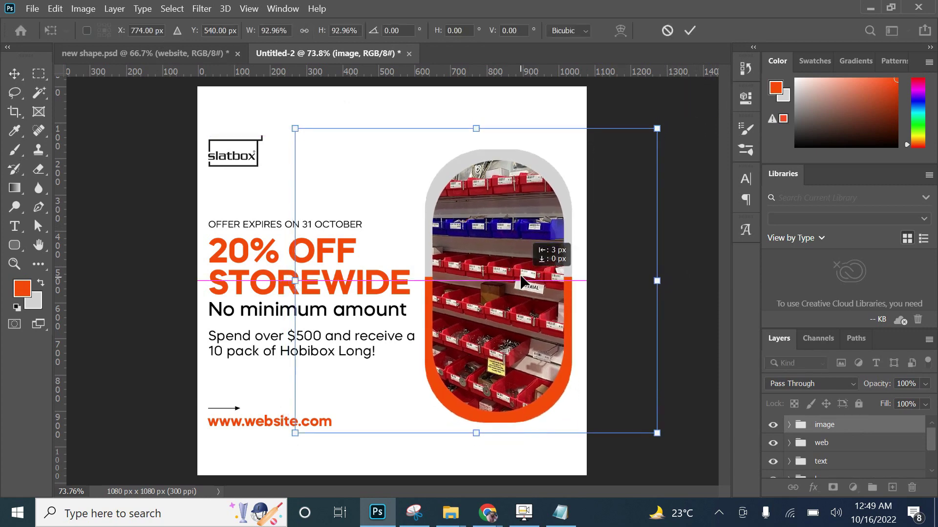
Commit the image group resize and bring the lower dot grid from new shape.psd into Untitled-2.
click(690, 30)
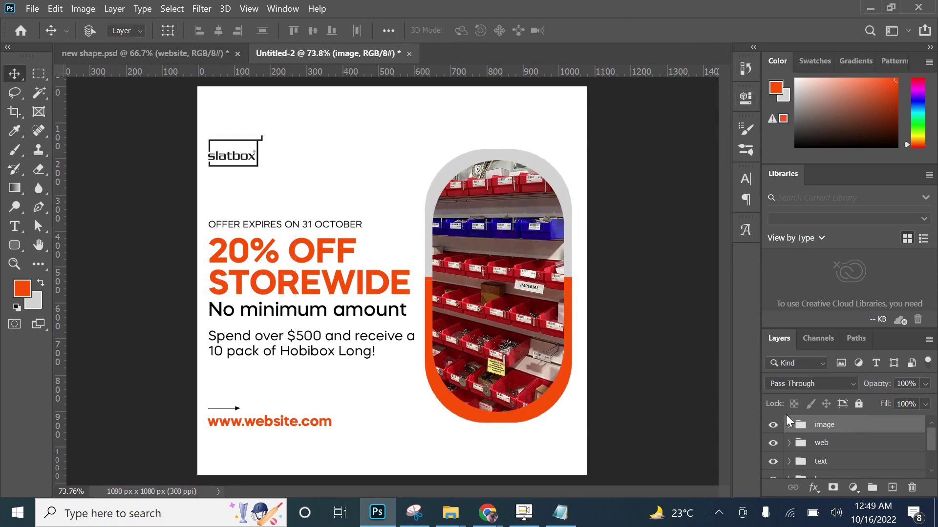
click(835, 443)
click(159, 53)
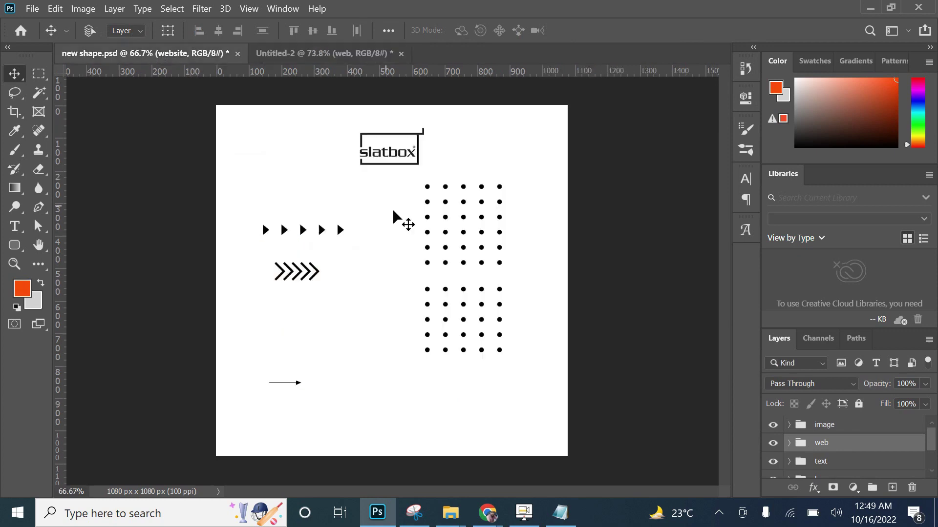
drag(439, 273, 427, 296)
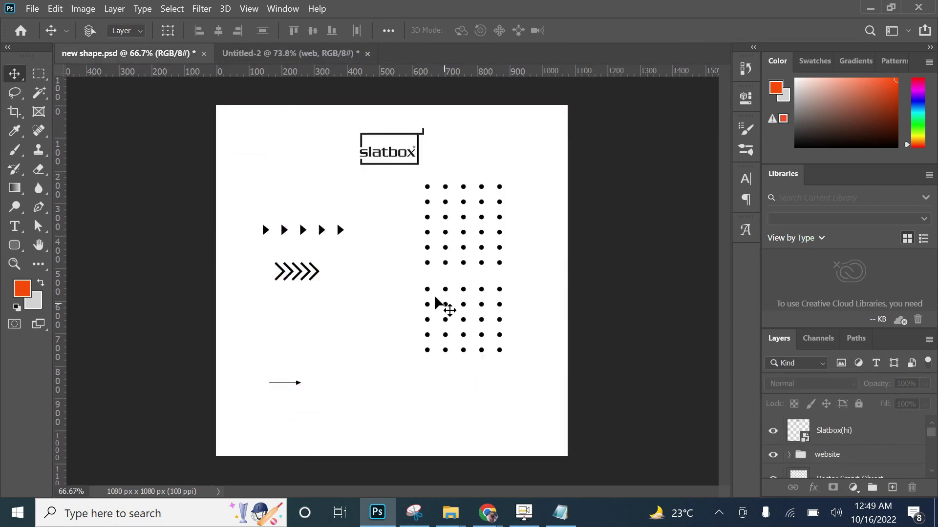
click(433, 279)
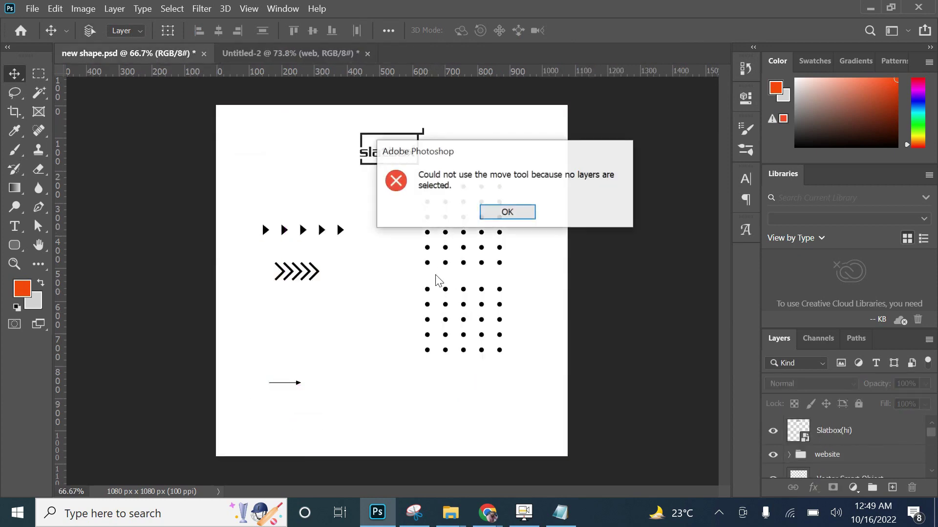
click(525, 215)
drag(442, 285, 327, 93)
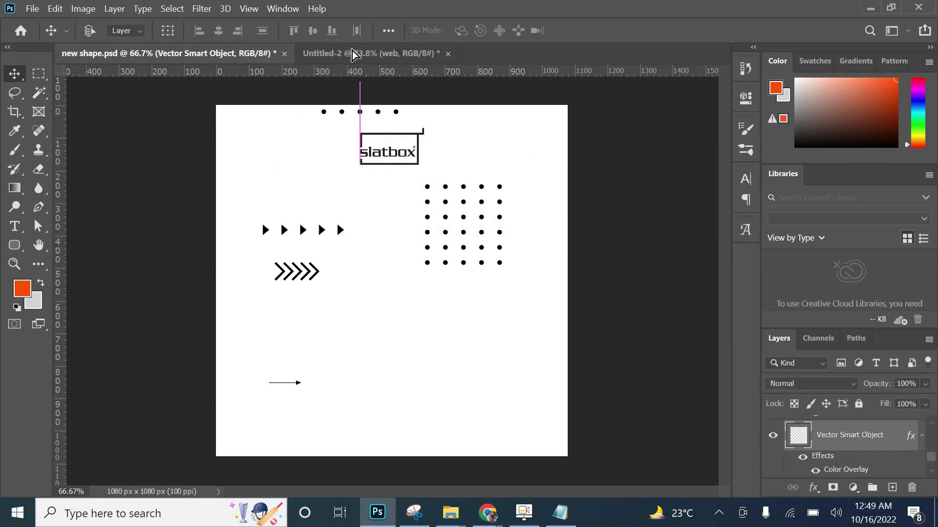
drag(327, 91, 435, 174)
Scale the dot grid to about 81% and nudge it up above the photo frame's top-left.
click(167, 30)
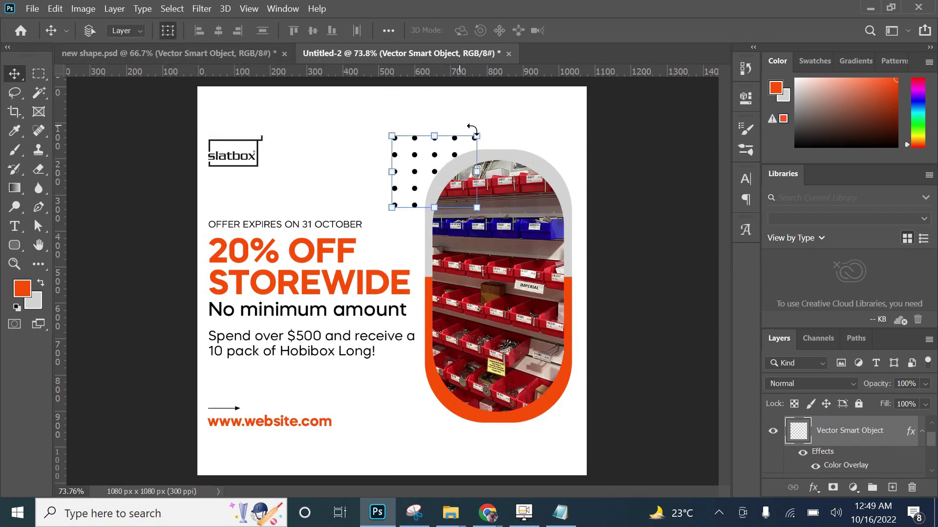
click(476, 135)
drag(477, 133, 469, 141)
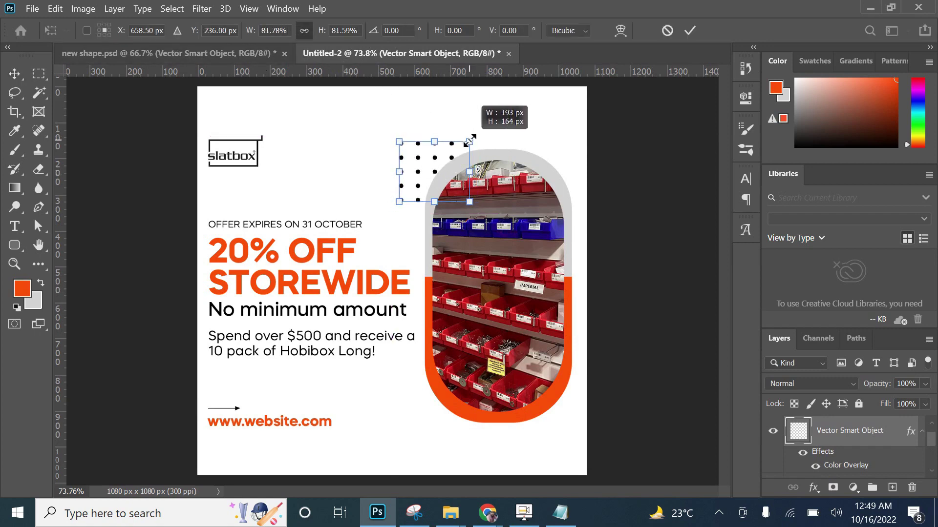
click(688, 31)
drag(441, 173, 442, 166)
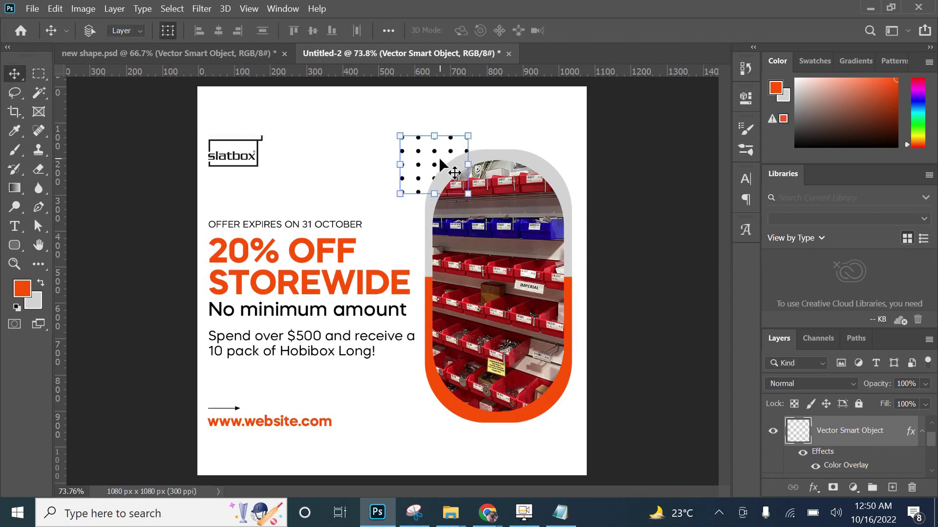
click(171, 32)
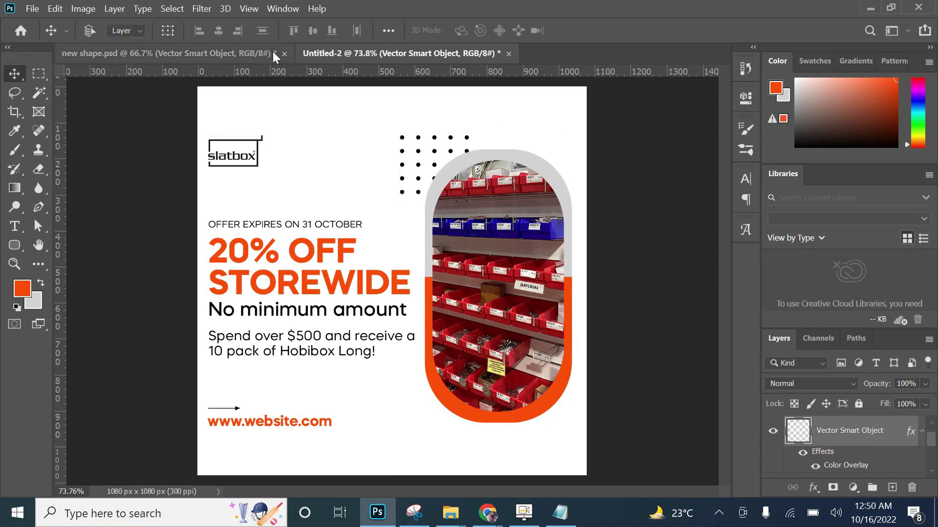
Bring the row of triangles from new shape.psd into the Untitled-2 post.
click(254, 57)
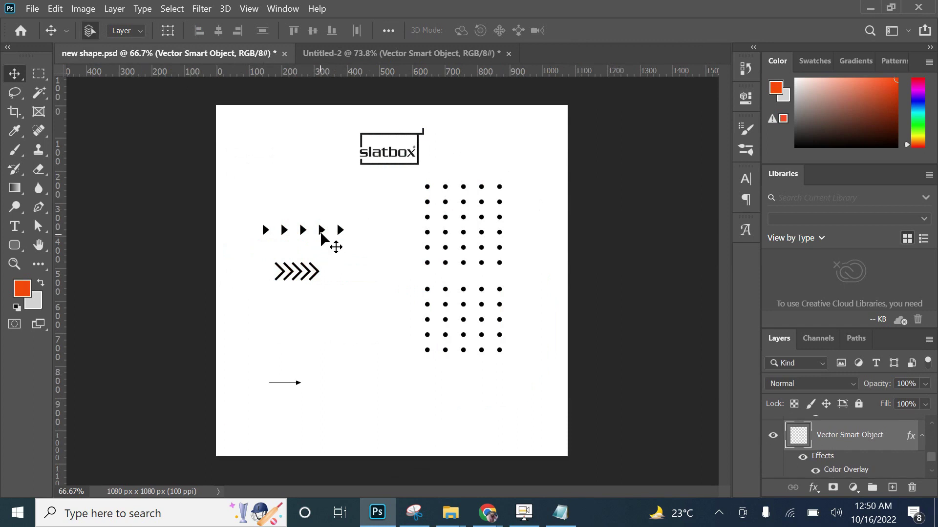
drag(321, 231, 235, 56)
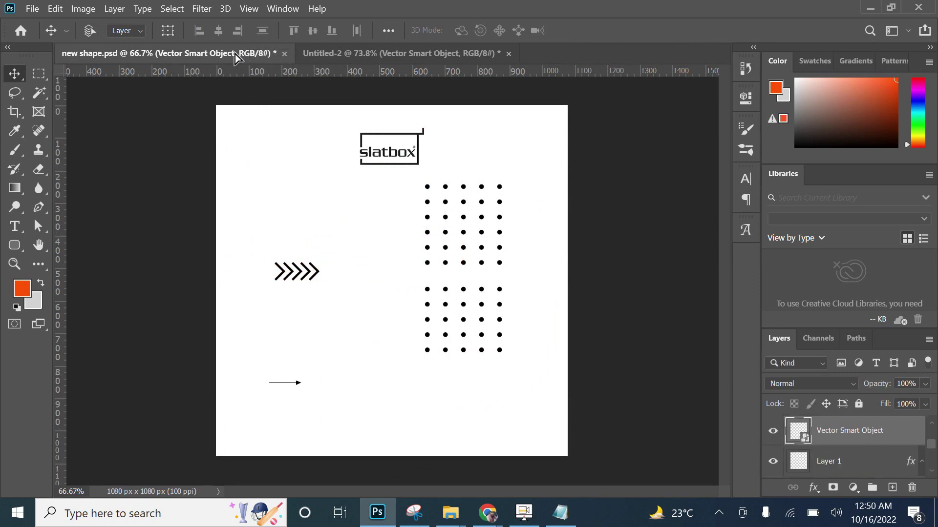
mouse_move(235, 54)
mouse_down()
mouse_move(348, 73)
mouse_move(422, 453)
mouse_up()
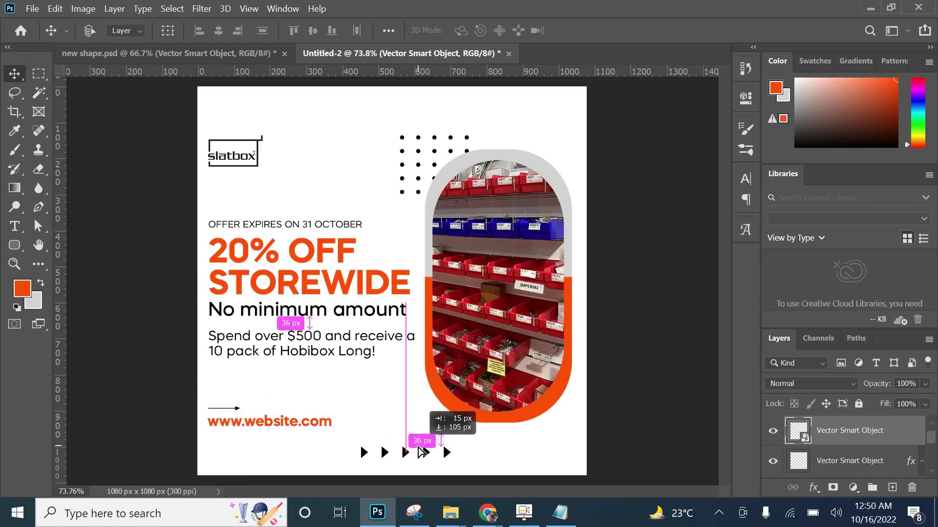
Shrink the triangle row, flip it horizontally to point left, and place it beneath the photo.
click(167, 30)
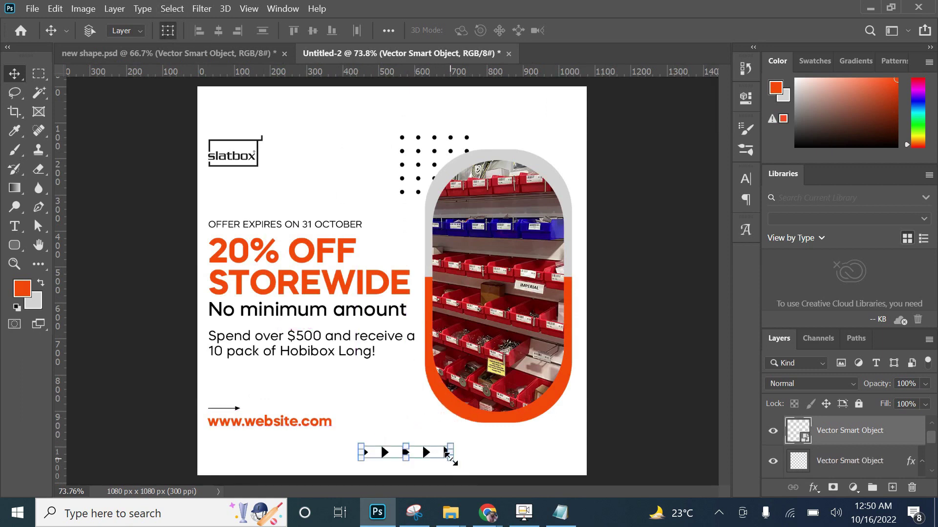
drag(448, 454, 424, 446)
right_click(439, 452)
click(441, 433)
click(703, 30)
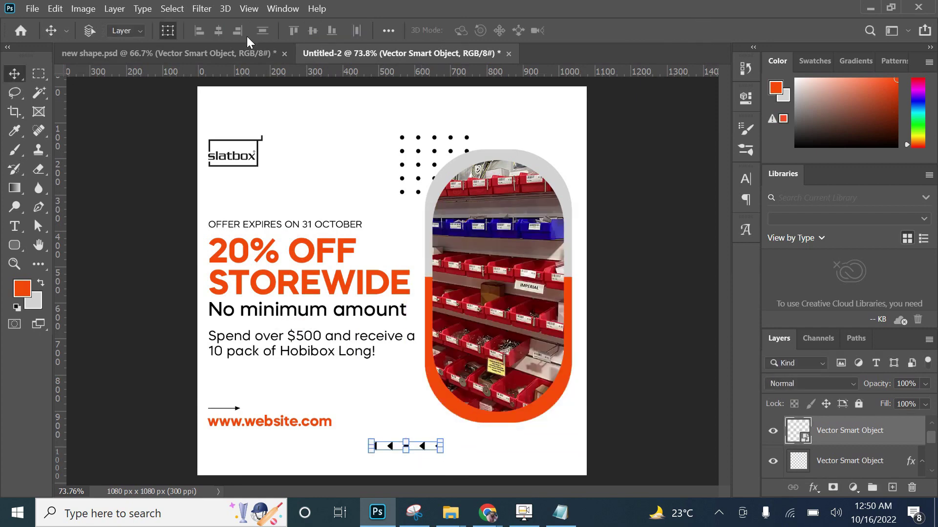
drag(409, 450, 394, 449)
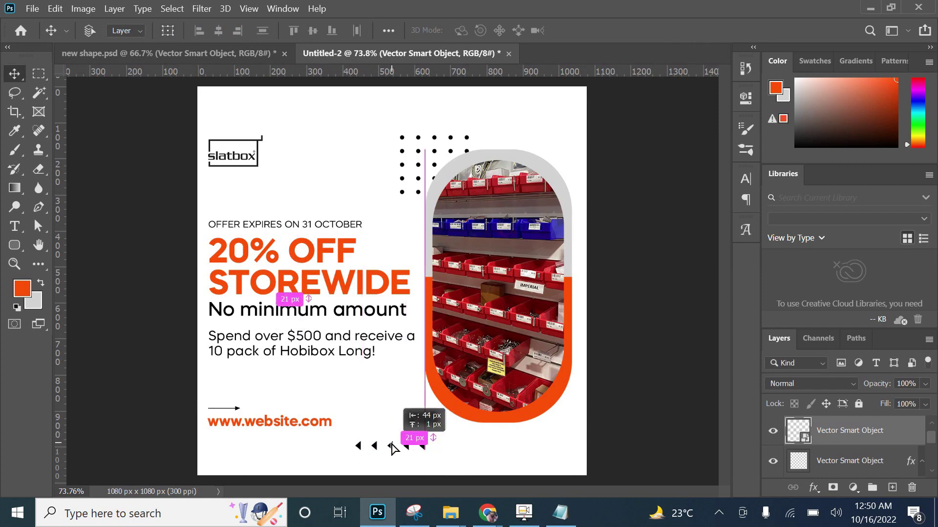
key(z)
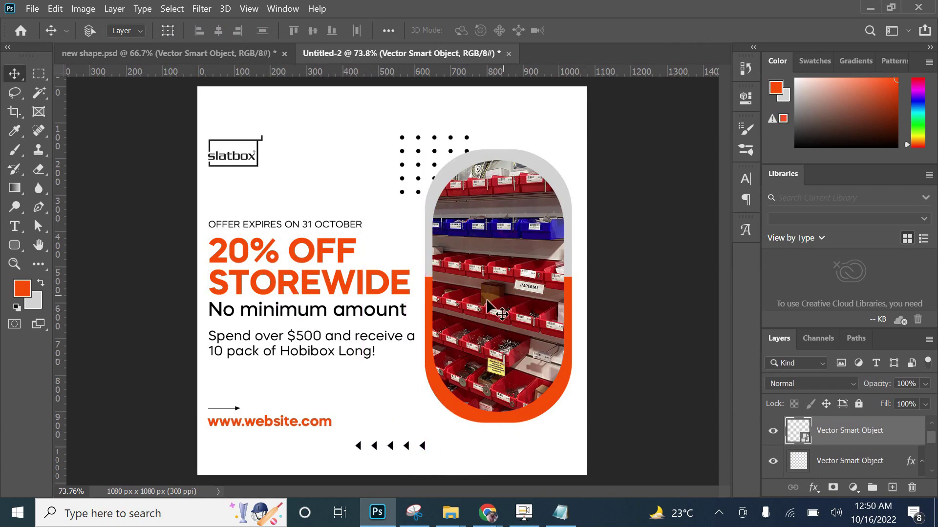
alt+click(446, 296)
alt+click(447, 298)
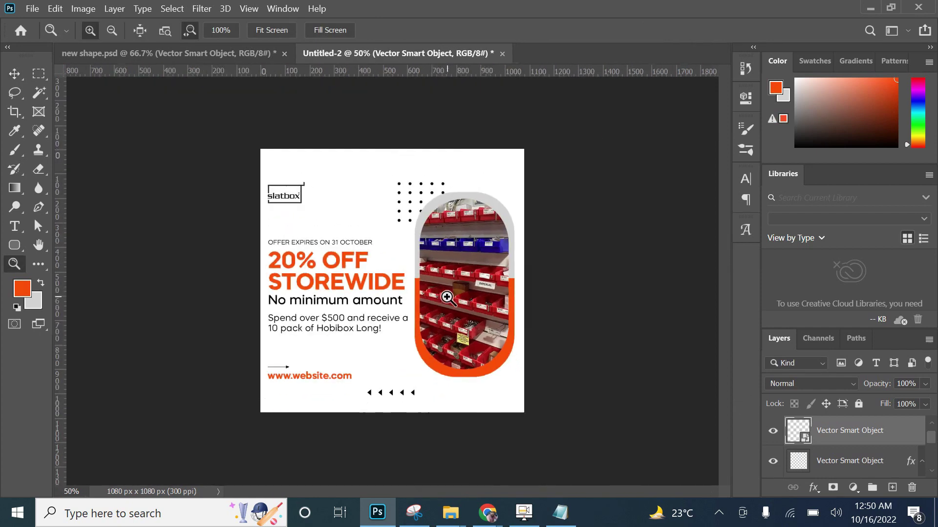
At 66.7% zoom, enlarge the shelf photo above Background until it fills the whole canvas.
click(390, 290)
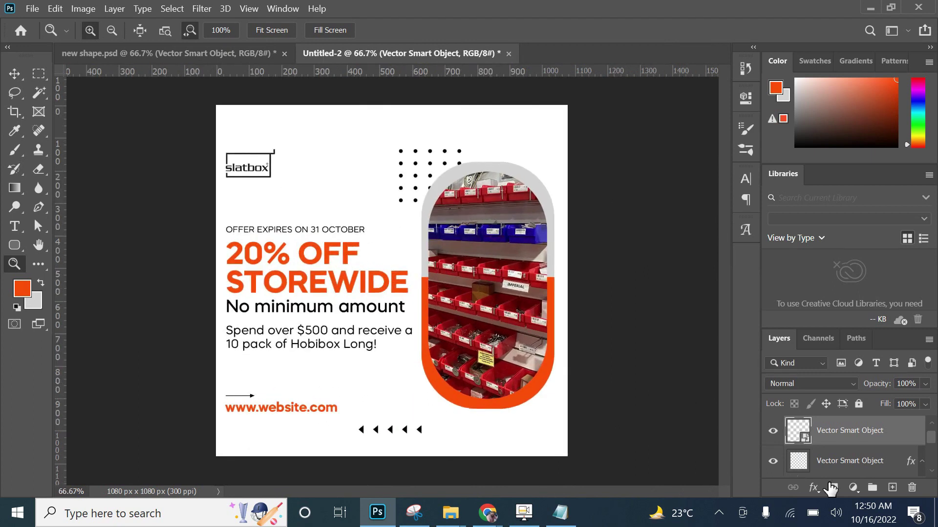
scroll(817, 450, down, 3)
scroll(817, 451, down, 2)
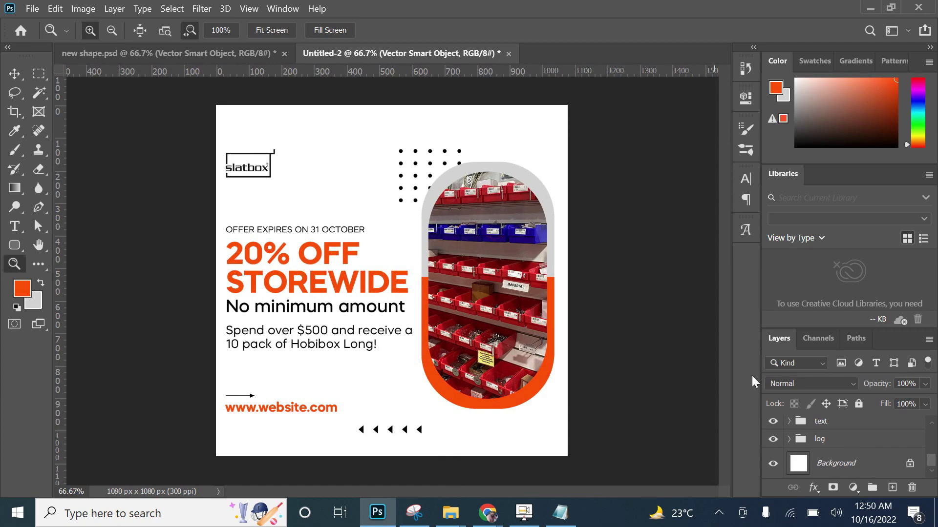
click(856, 465)
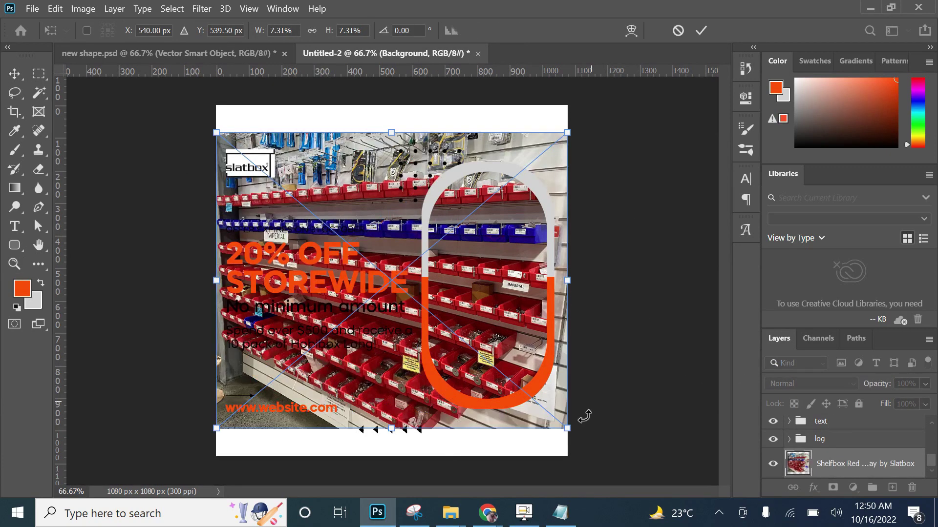
drag(567, 428, 610, 465)
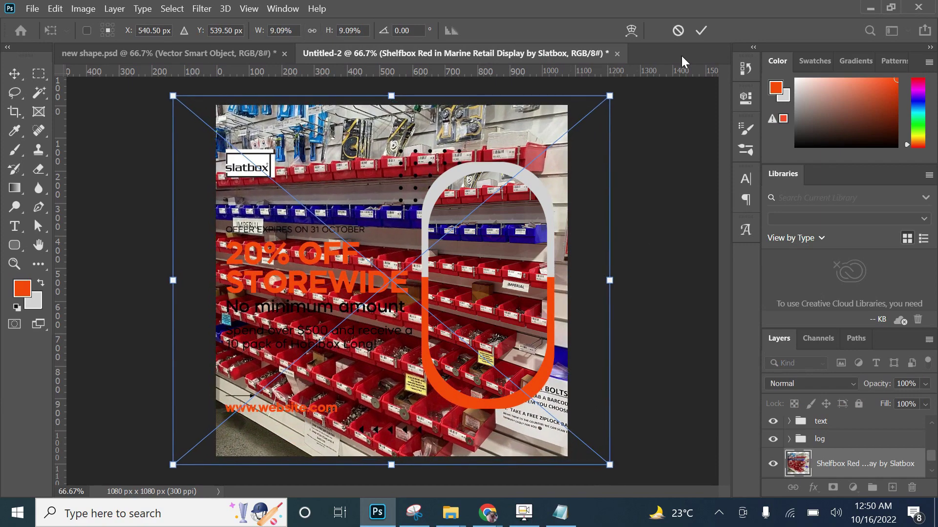
click(701, 31)
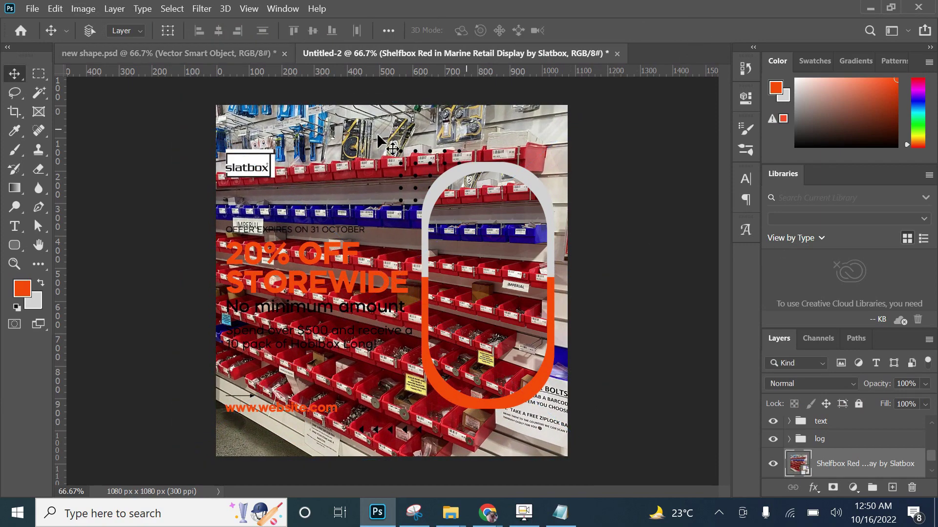
Convert the backdrop shelf photo to greyscale with a Black & White adjustment.
click(69, 9)
mouse_move(106, 42)
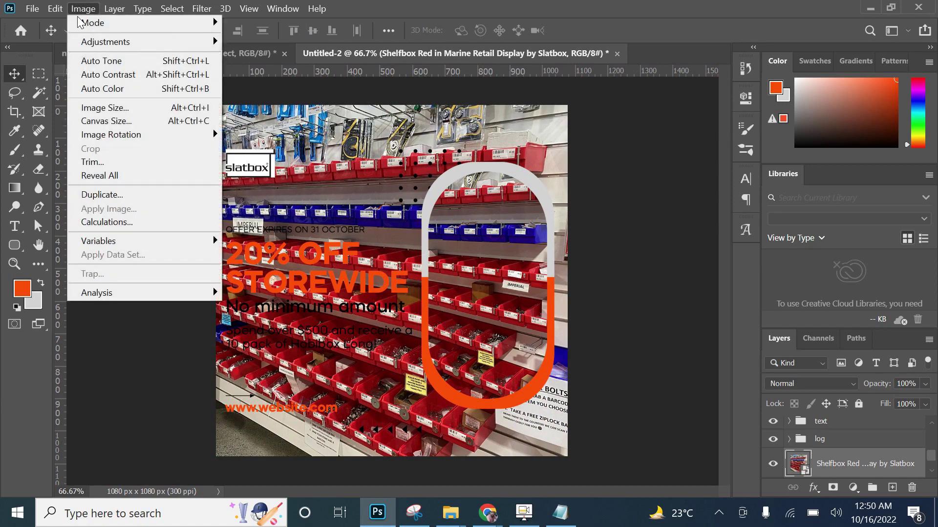
click(306, 143)
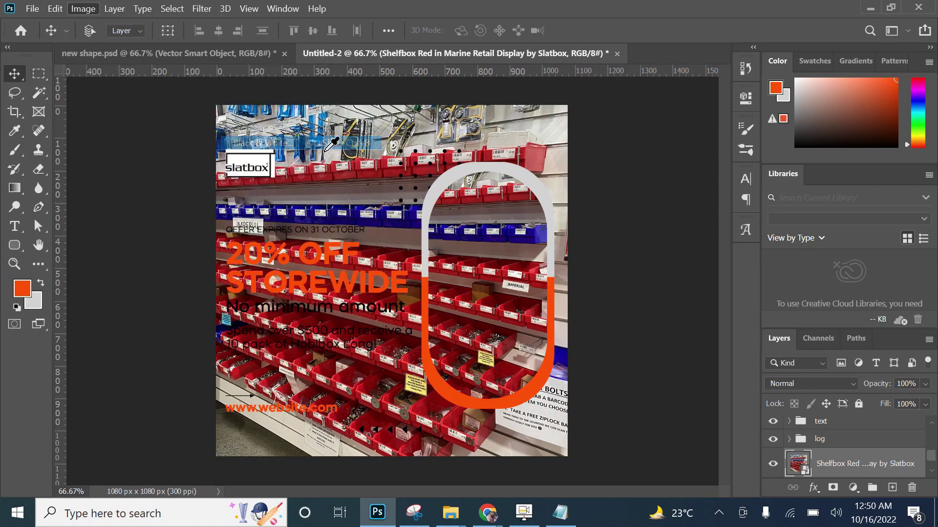
click(576, 52)
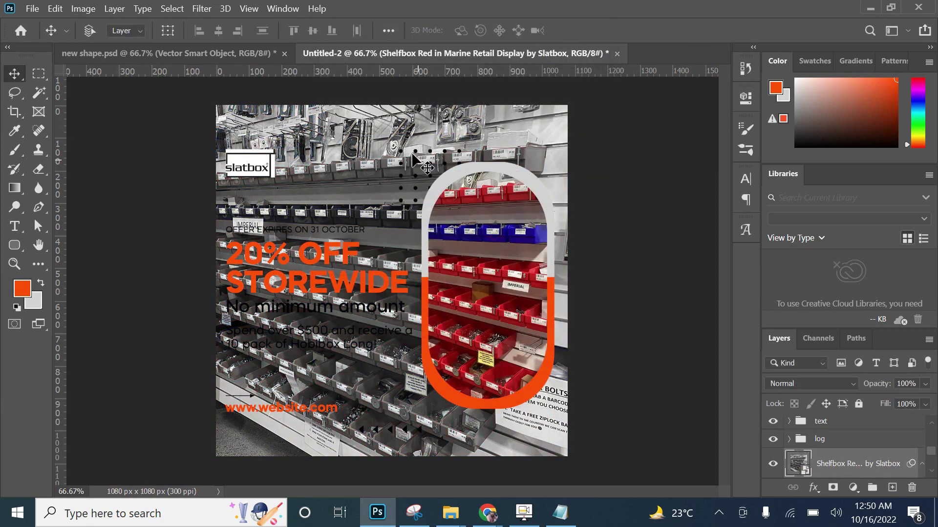
Lower the backdrop photo layer's opacity to 16% and add a layer mask.
click(925, 384)
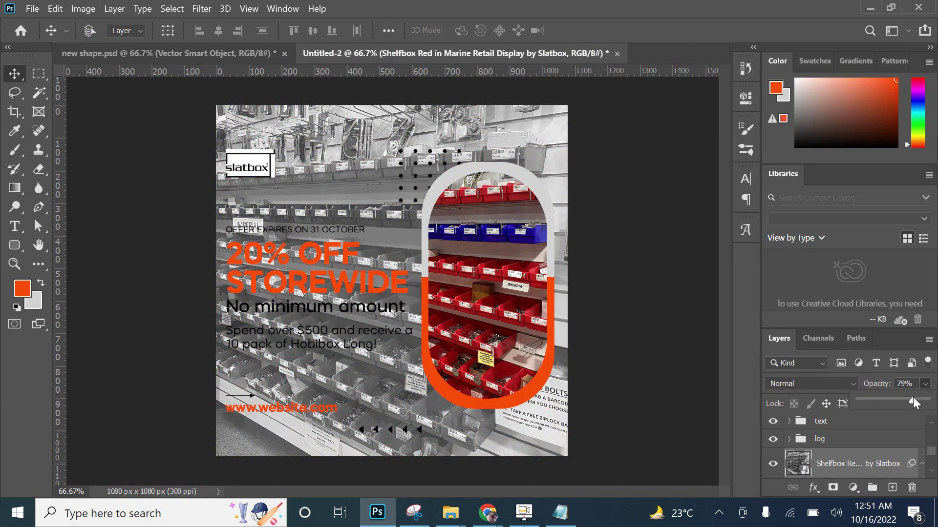
drag(885, 400, 871, 403)
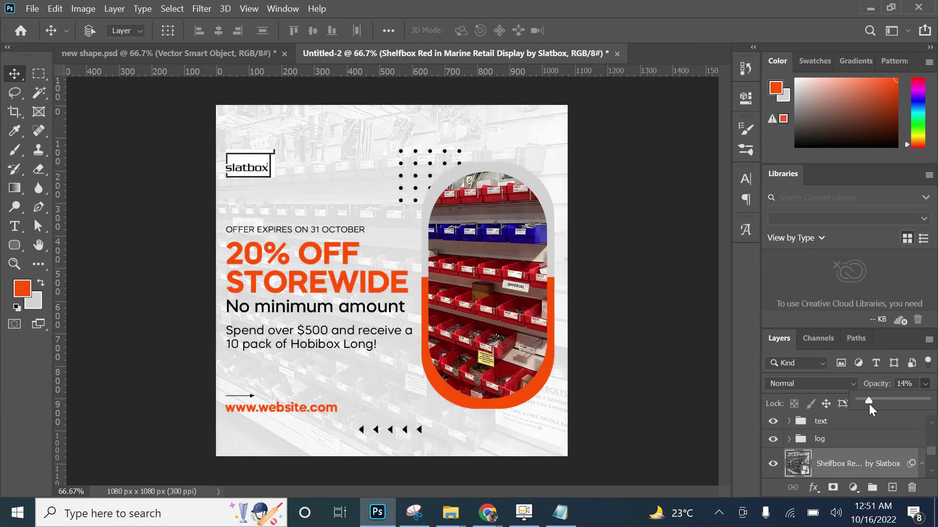
drag(869, 403, 870, 403)
click(752, 346)
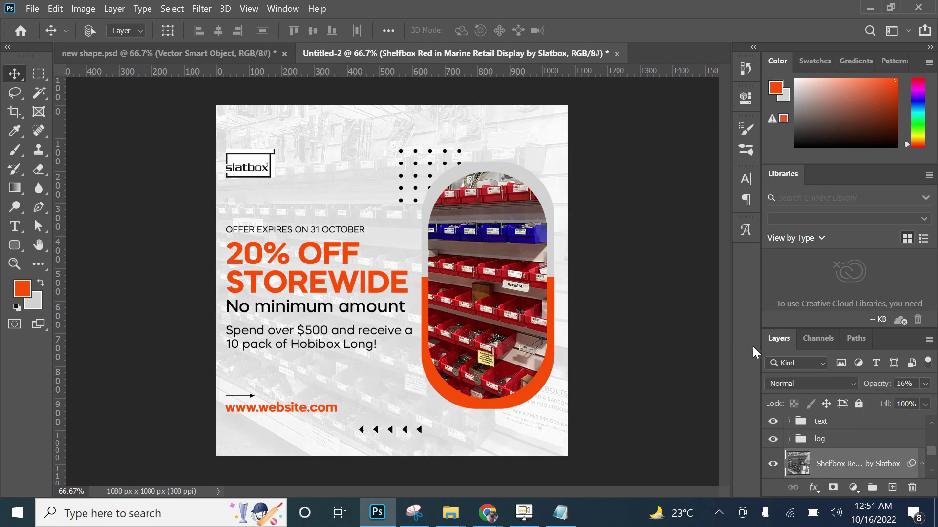
click(832, 488)
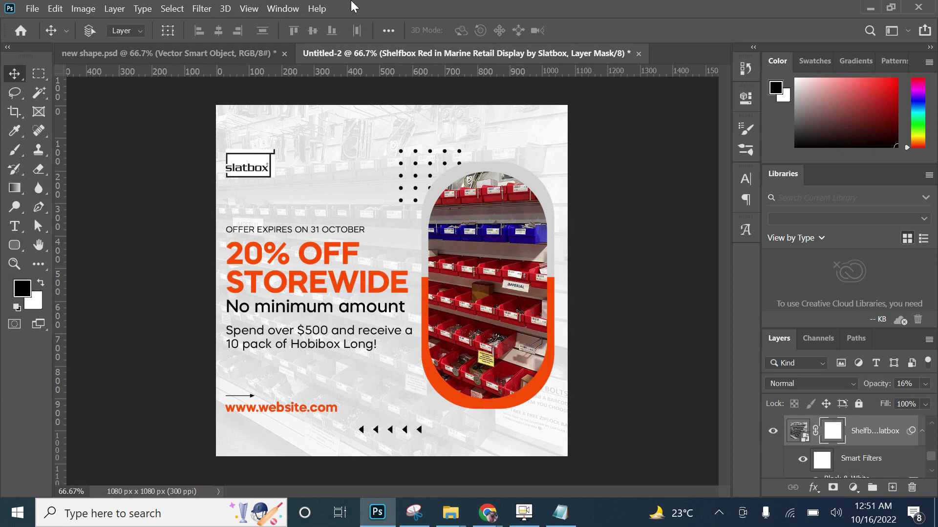
Set up a 600 px Soft Round brush.
click(14, 150)
key(bracketright)
key(bracketright)
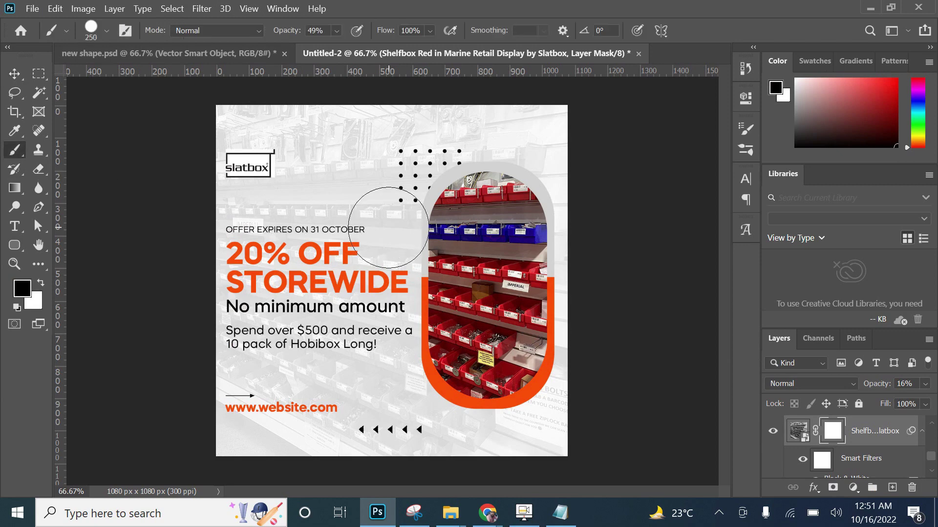
key(bracketright)
click(106, 32)
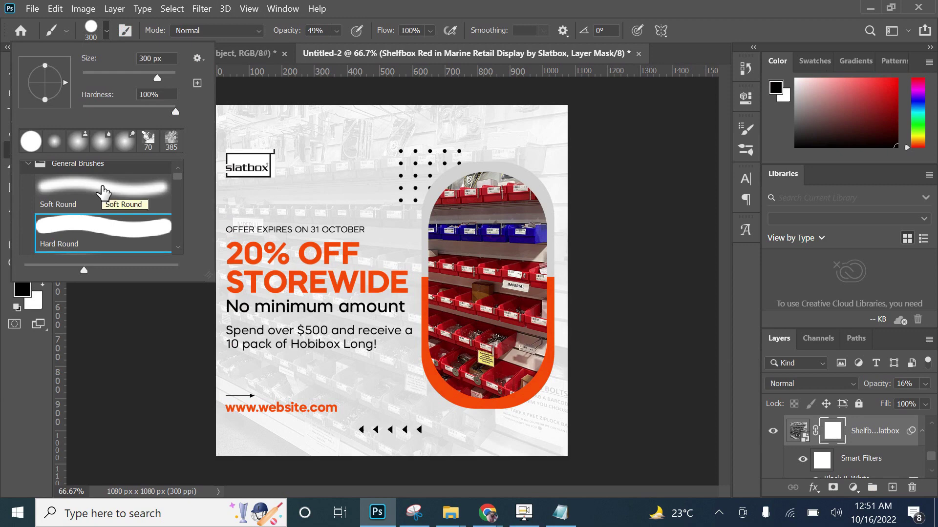
click(101, 187)
click(368, 3)
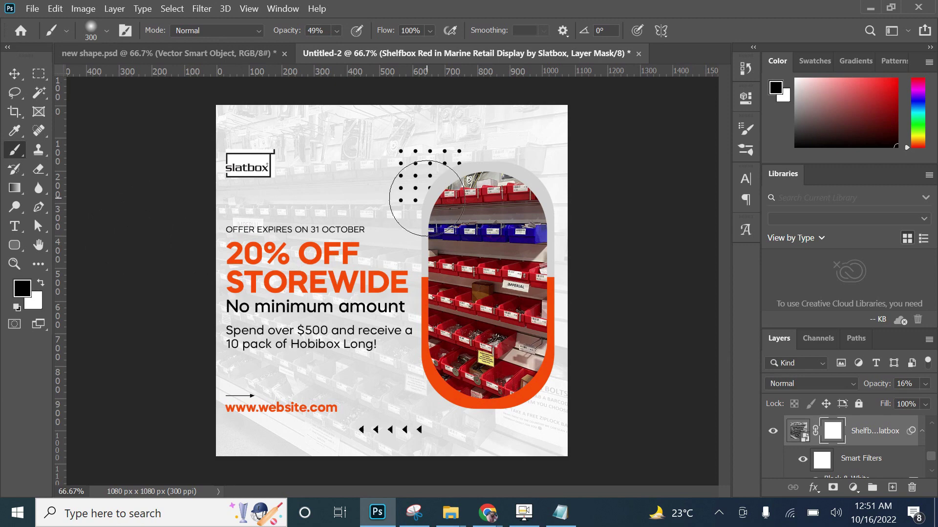
key(bracketright)
key(bracketright)
key(bracketright)
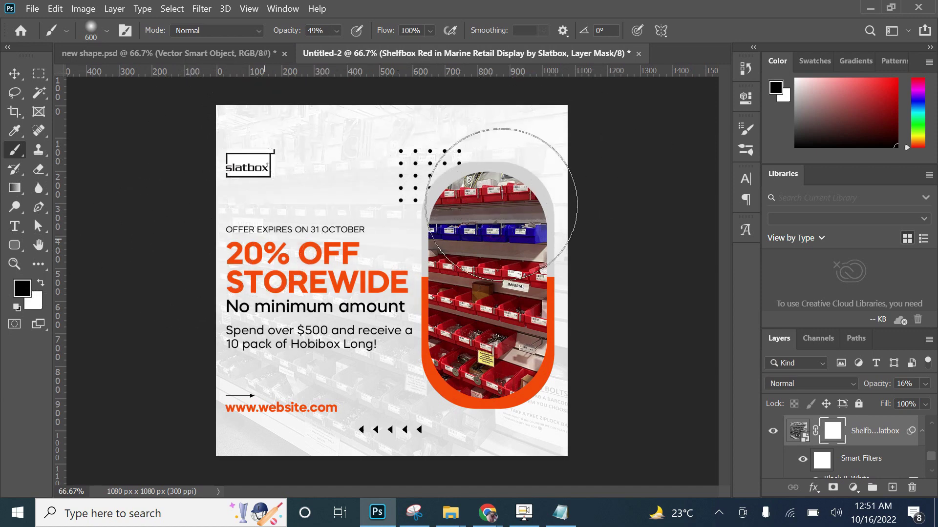
Paint soft black strokes across the text area of the mask, then restore parts with white.
drag(144, 258, 186, 198)
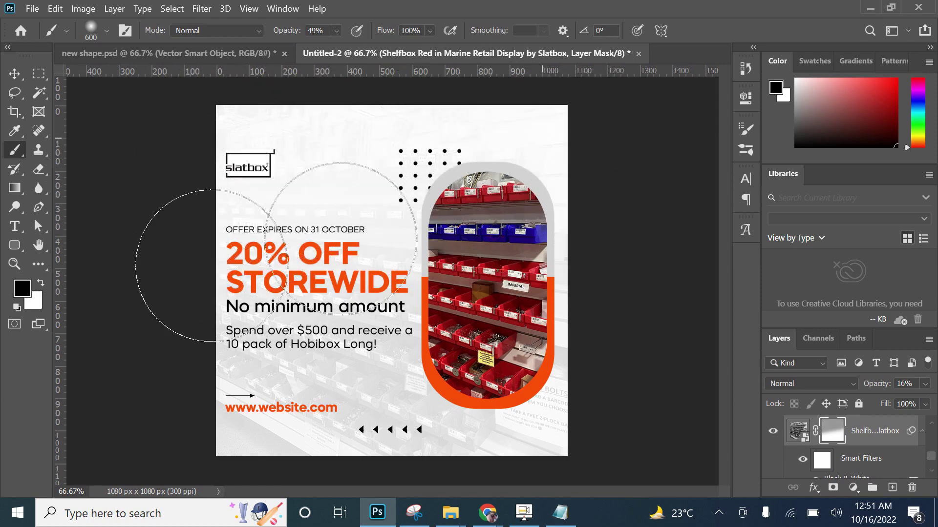
drag(272, 141, 285, 206)
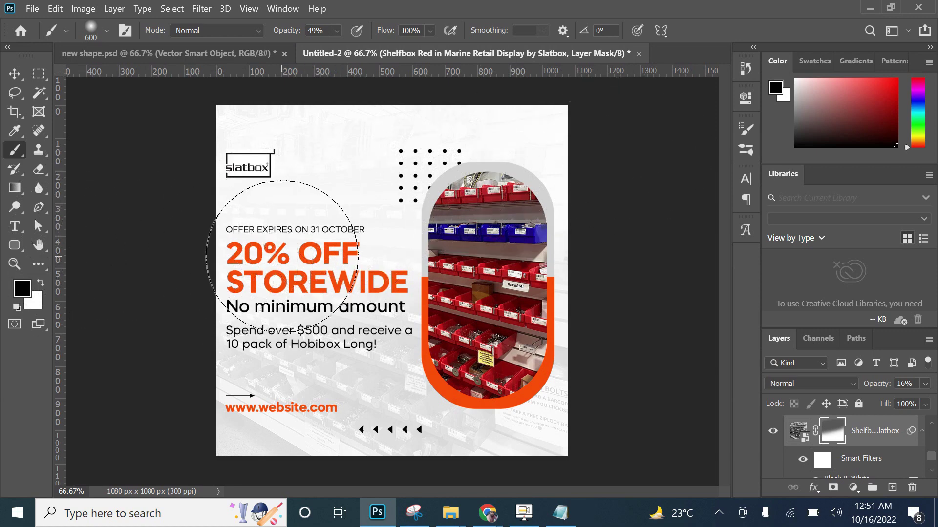
key(x)
key(x)
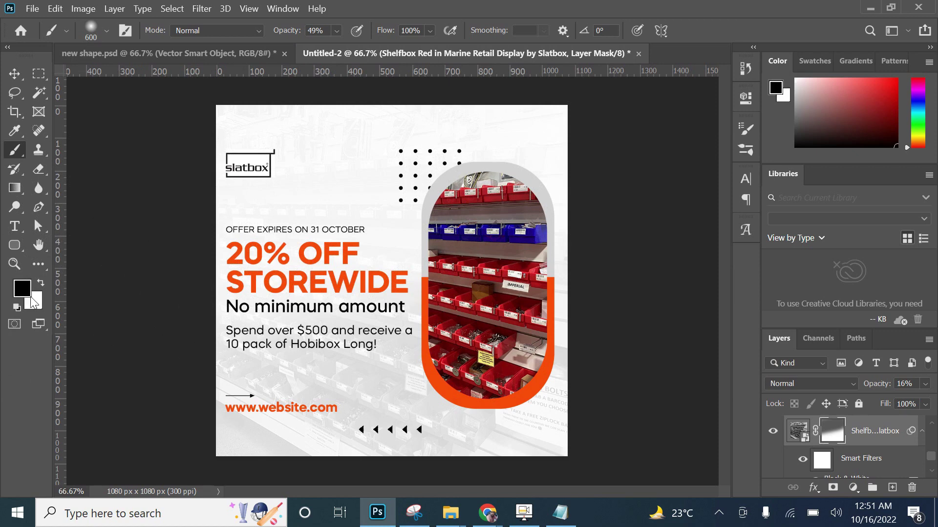
key(x)
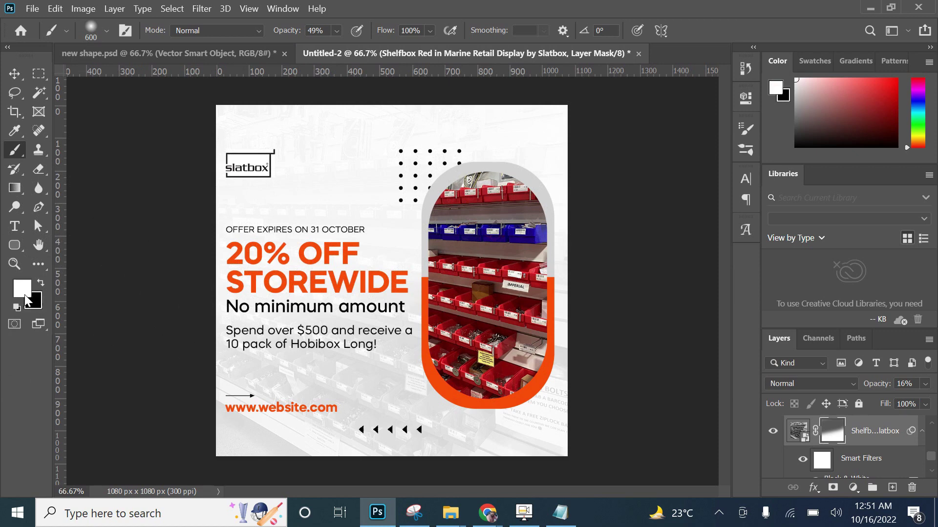
drag(156, 119, 588, 152)
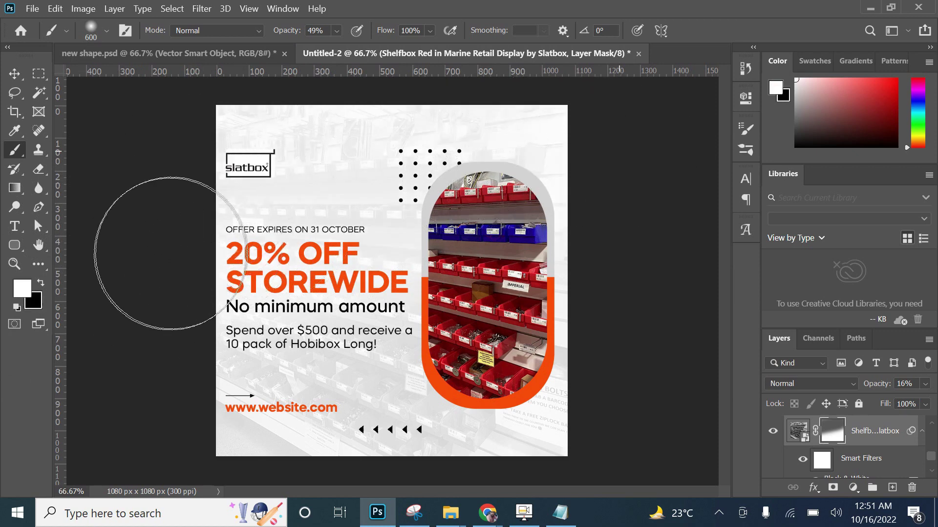
drag(152, 262, 532, 184)
drag(230, 157, 270, 216)
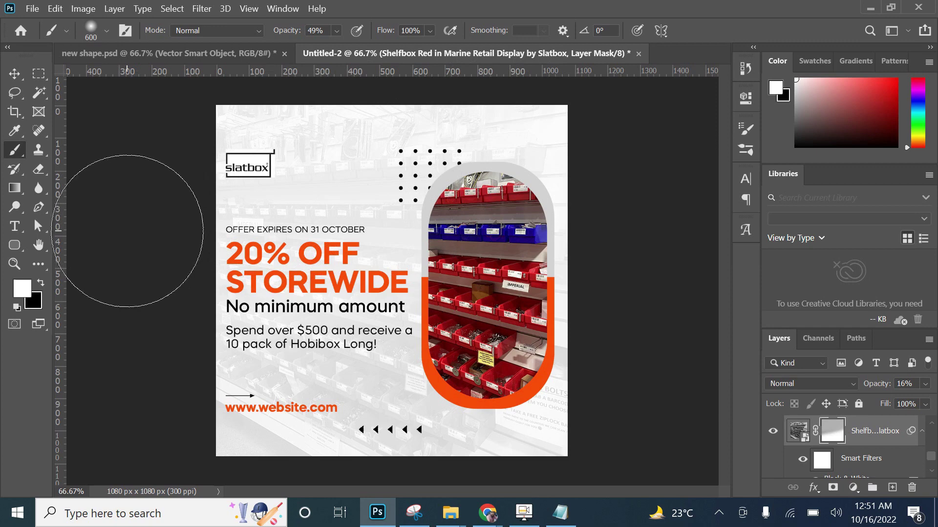
Paint black on the mask again to fade the upper middle and lower design area.
key(x)
mouse_move(225, 170)
mouse_down()
mouse_move(572, 146)
mouse_move(205, 283)
mouse_up()
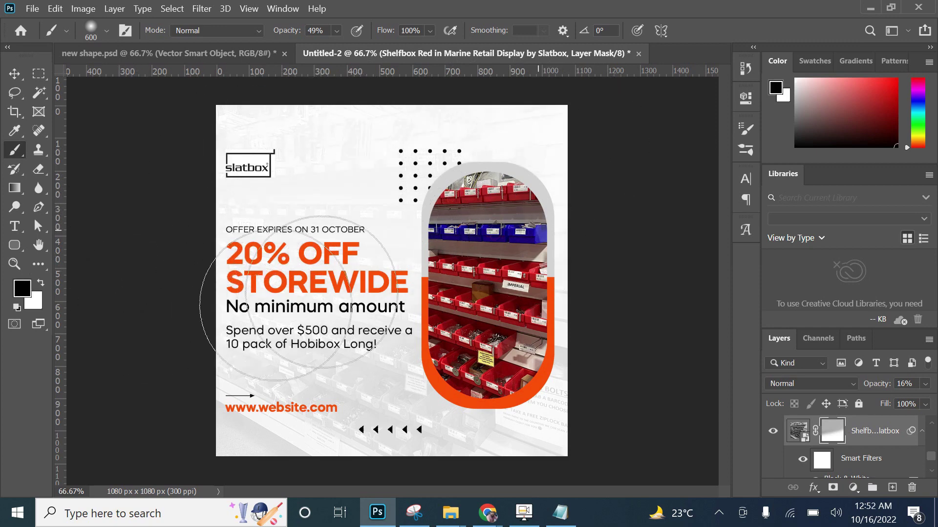
mouse_move(253, 391)
mouse_down()
mouse_move(239, 415)
mouse_move(730, 425)
mouse_up()
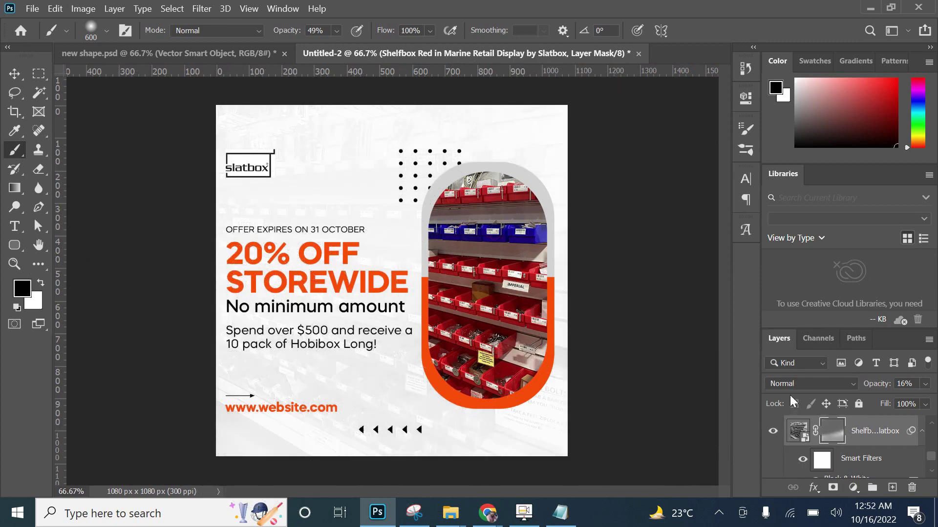
click(15, 74)
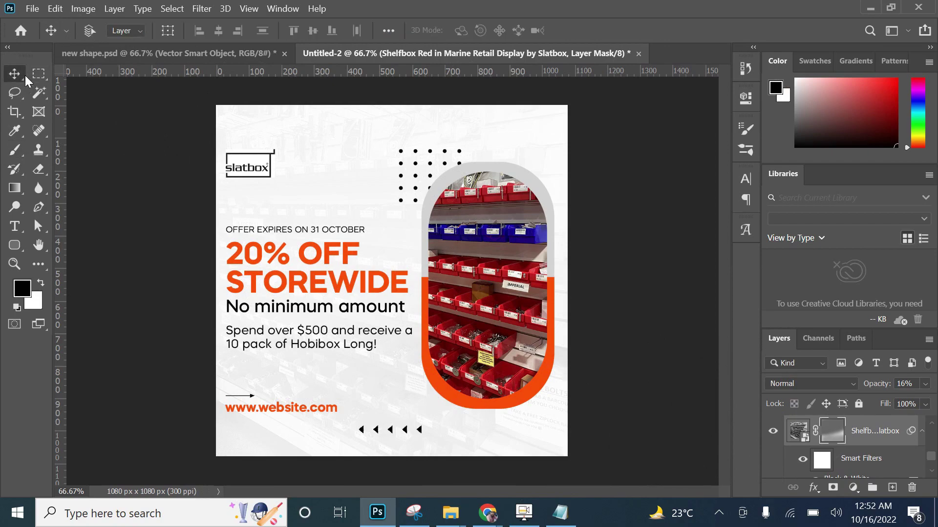